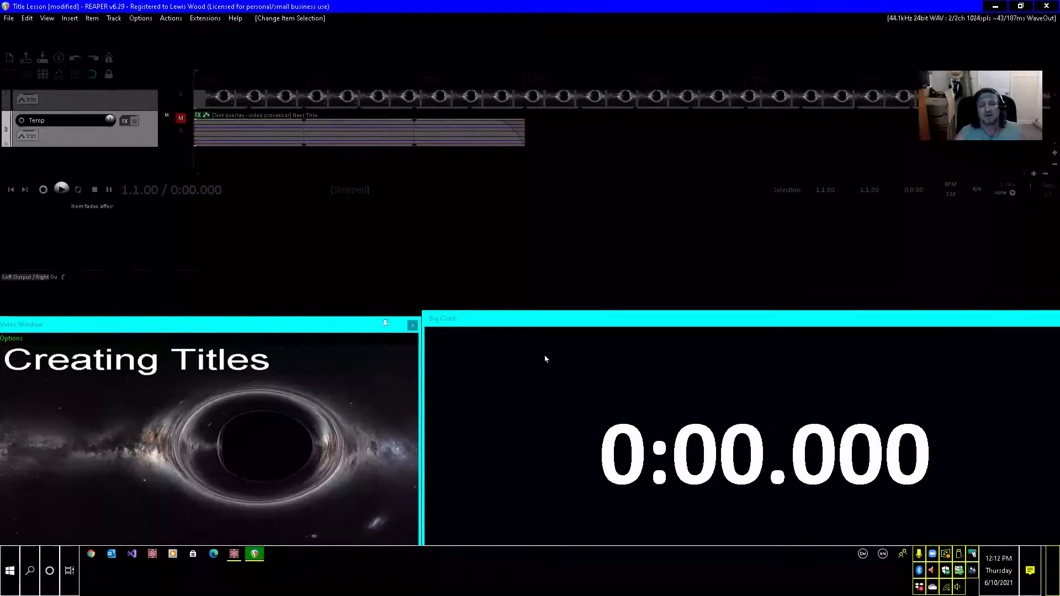
Paste the copied title item onto the Titles track at 0:25 and set its length to the media length.
key(Up)
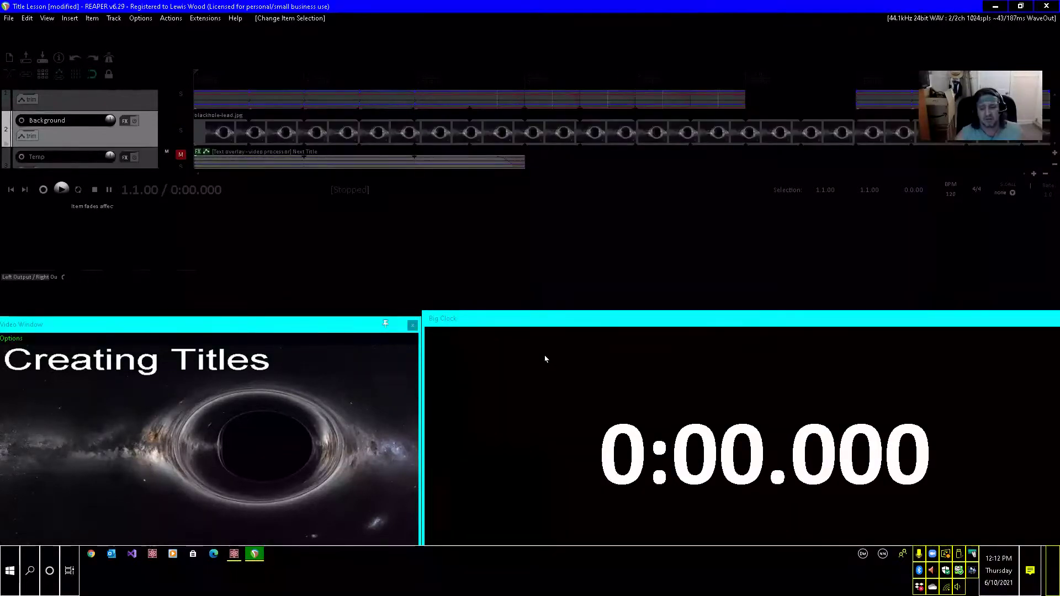
key(Up)
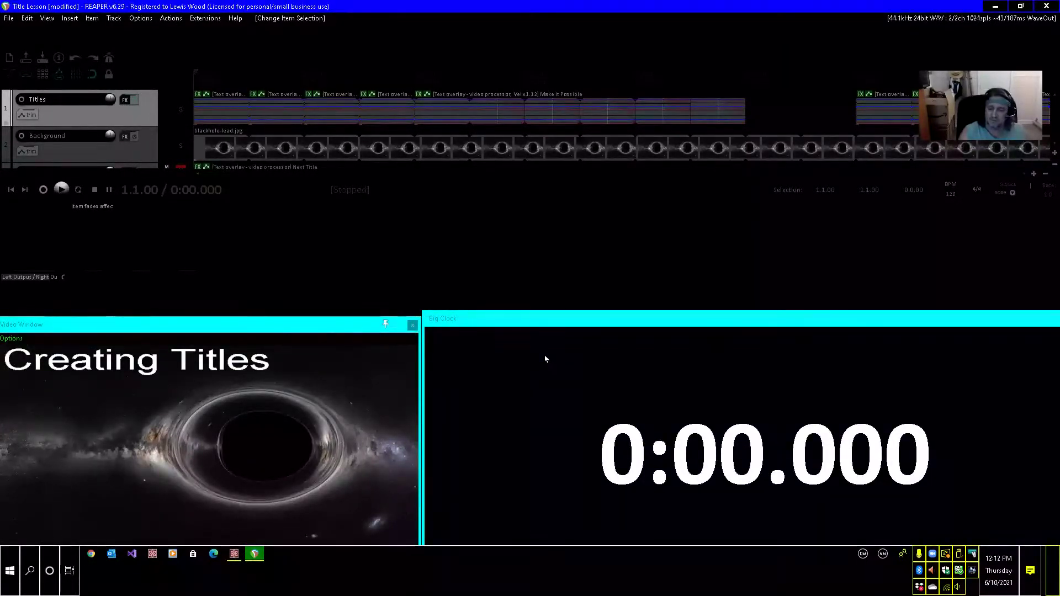
key(ctrl+j)
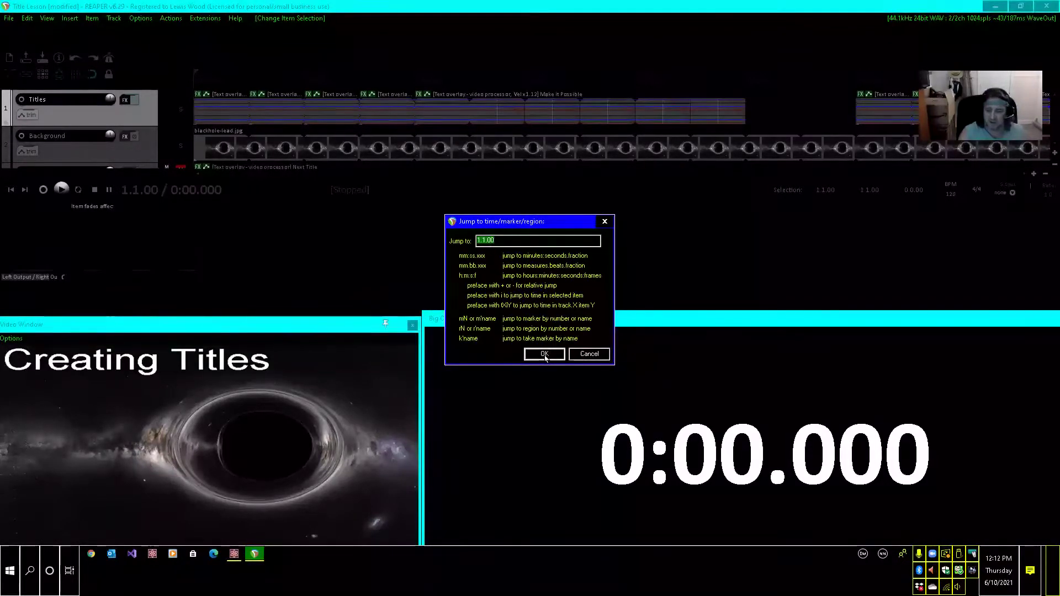
text(0)
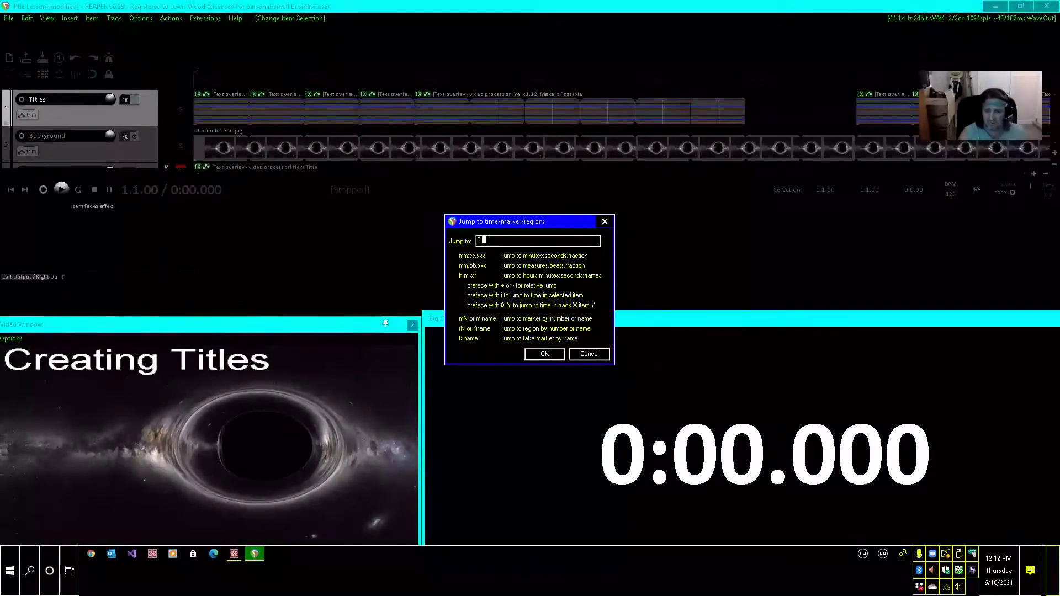
text(:25)
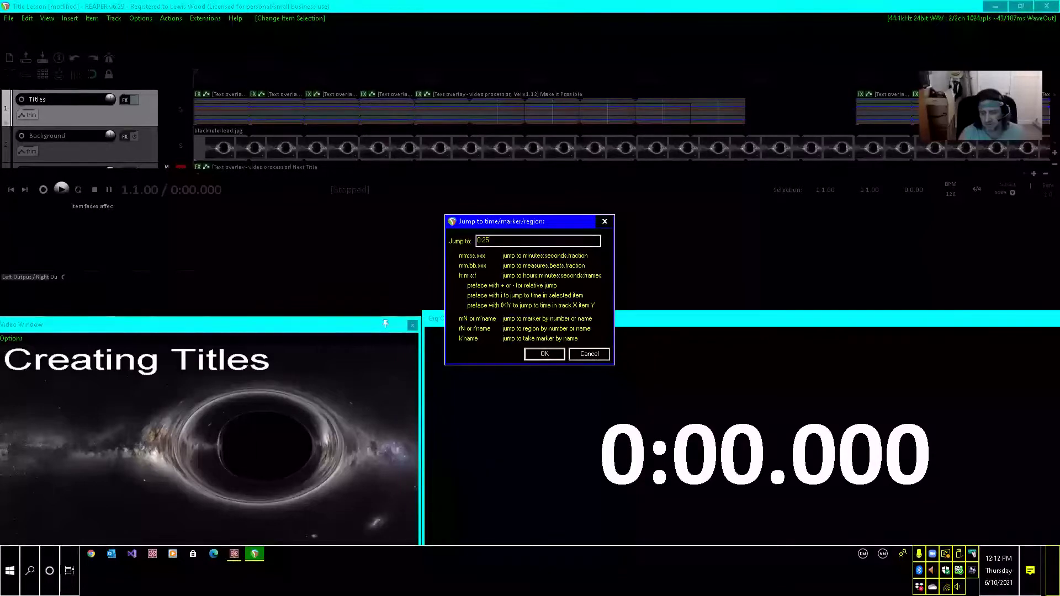
click(545, 358)
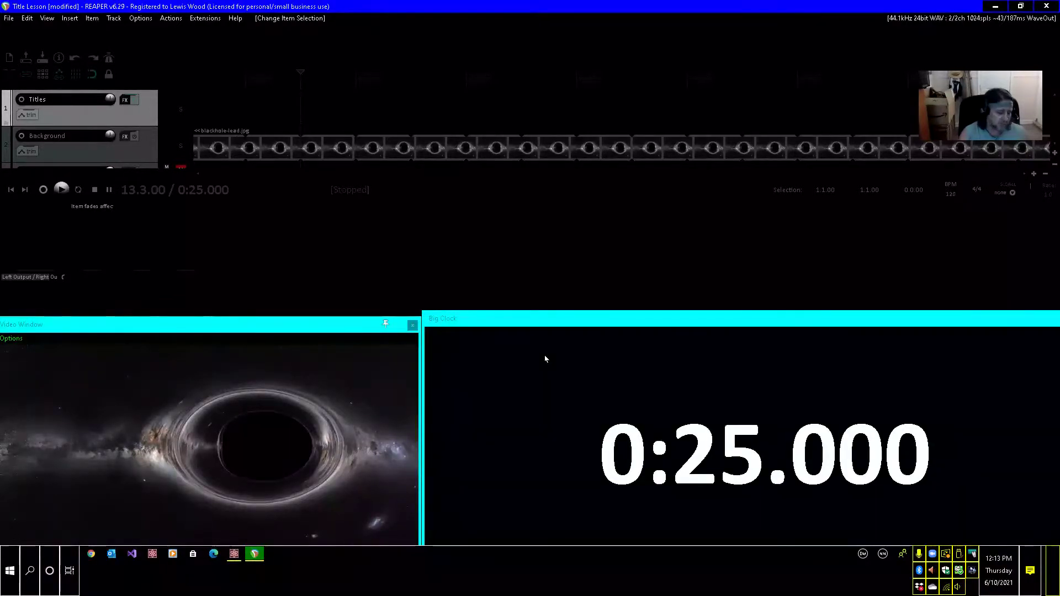
key(ctrl+v)
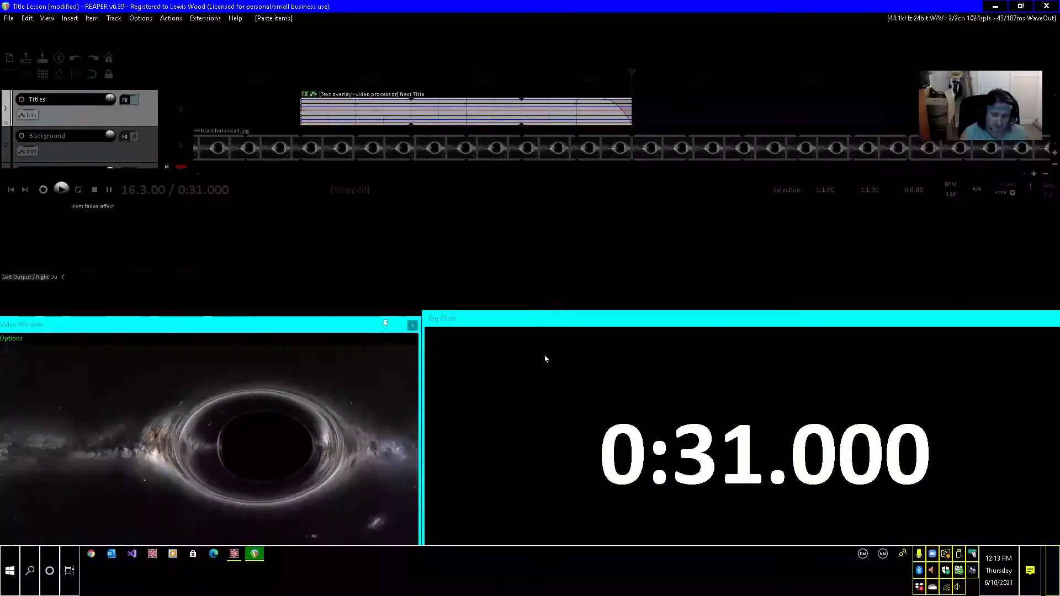
key(ctrl+Left)
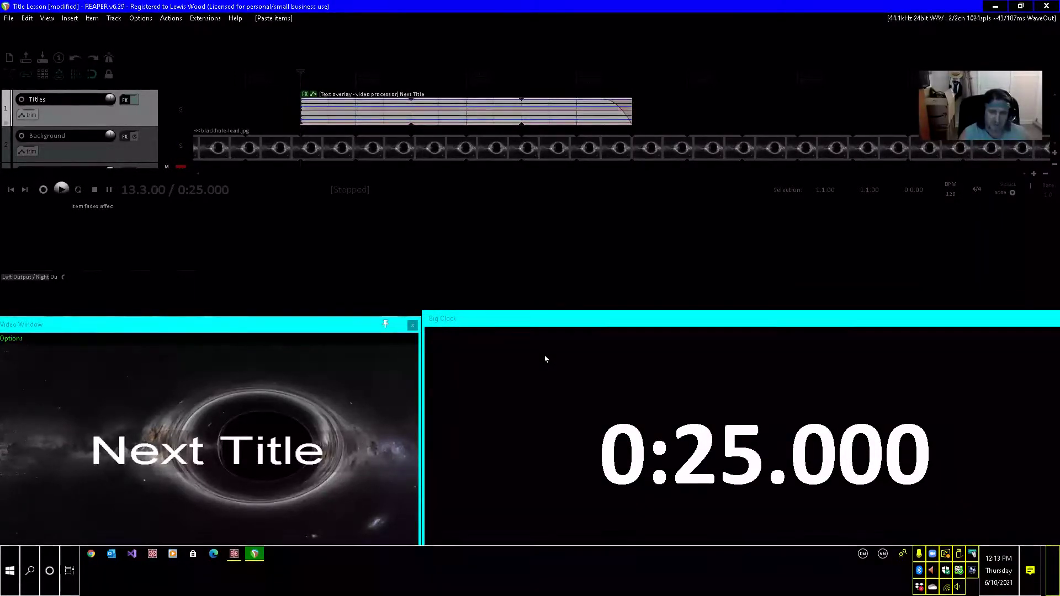
key(ctrl+l)
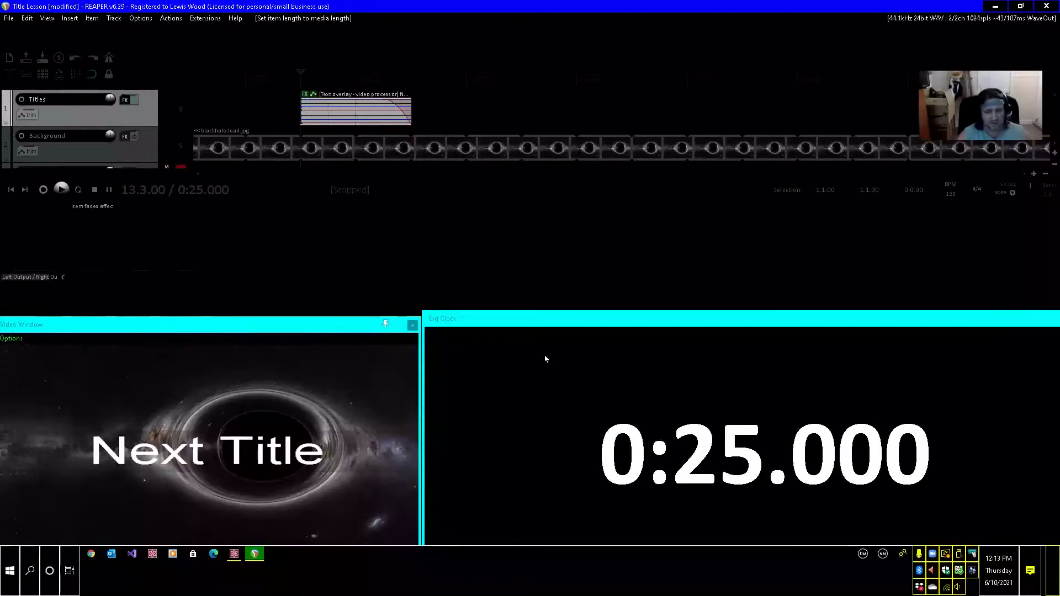
Set the pasted title's vertical text position envelope point at its start (13.3.00) to 1.
key(ctrl+Right)
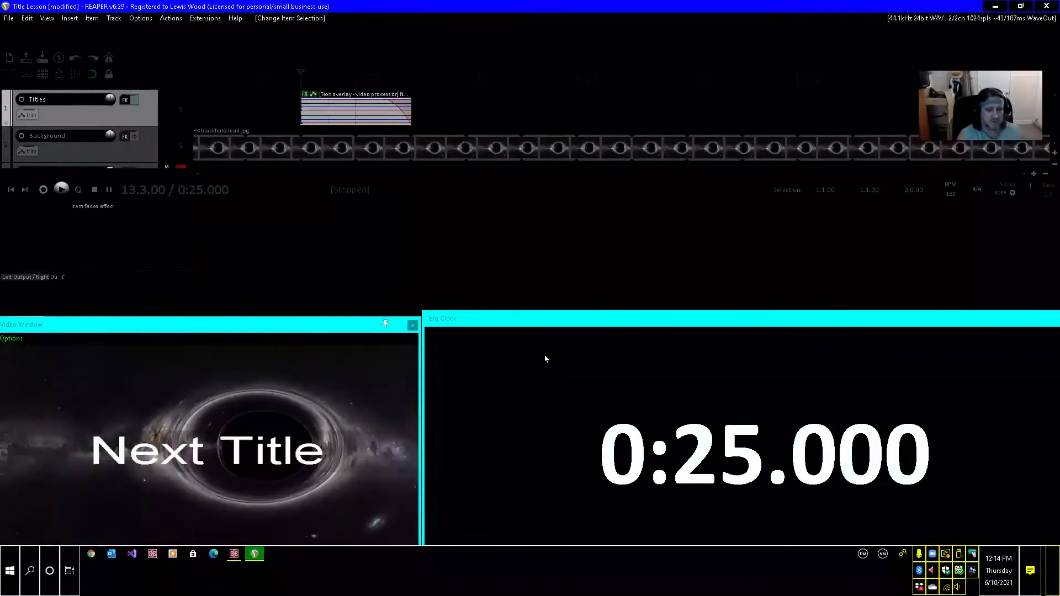
key(e)
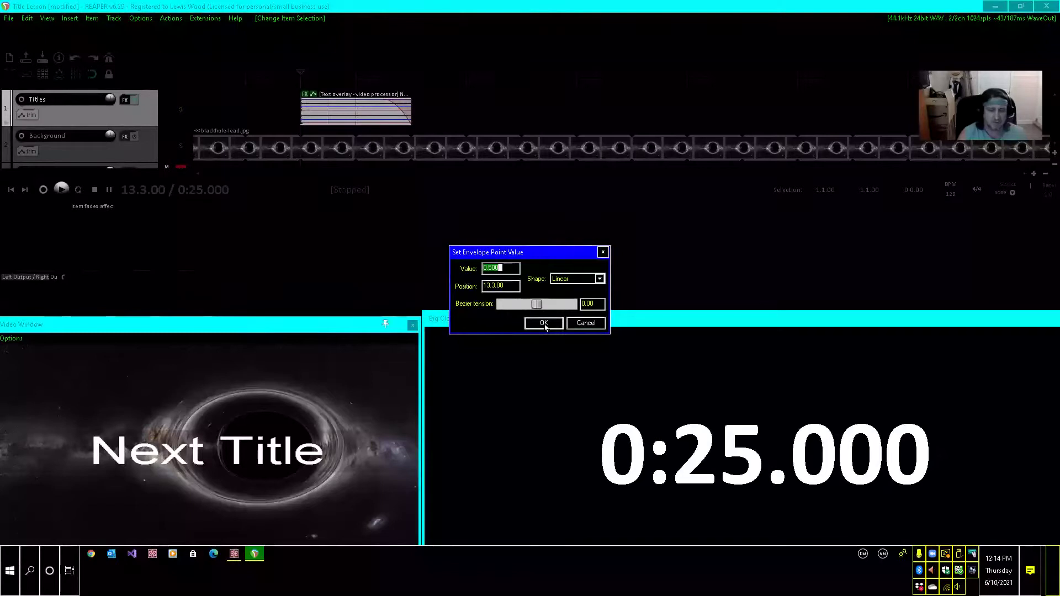
text(1)
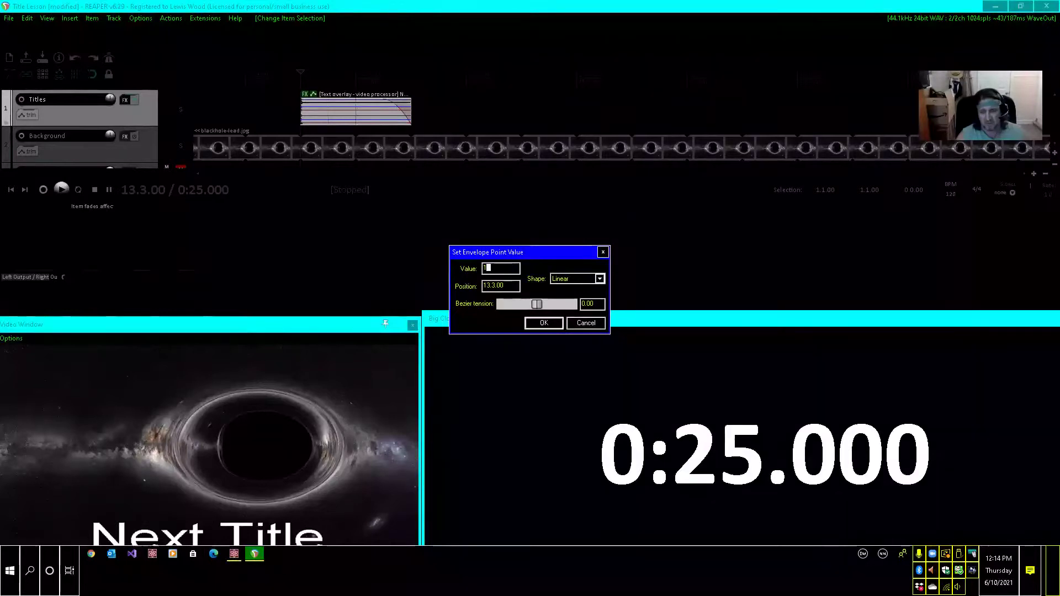
click(545, 327)
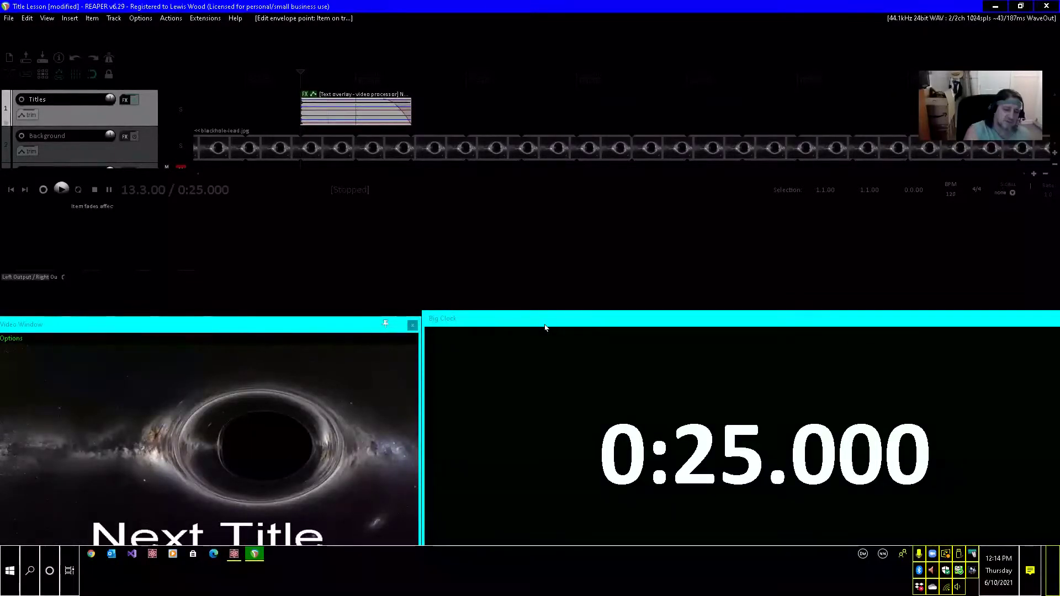
Rename the pasted item's take as "Scroll Title" in its item properties.
key(F2)
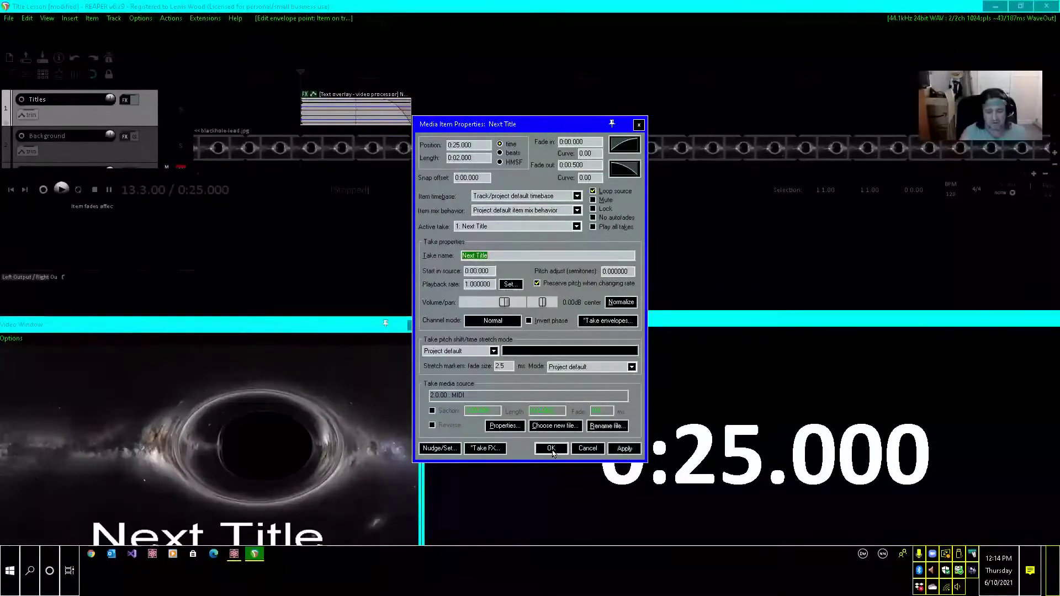
text(Sc)
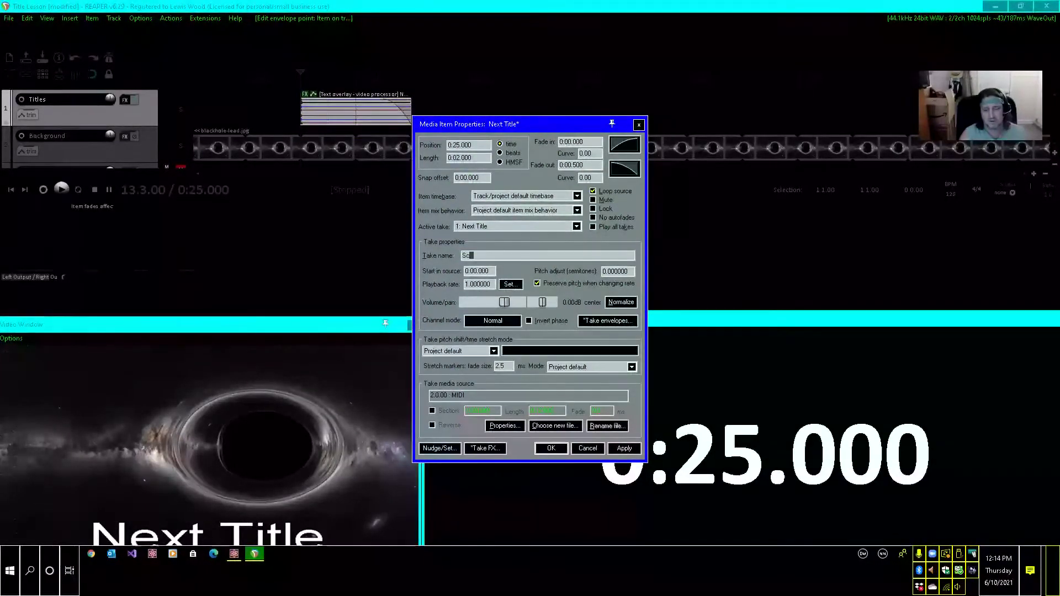
text(roll)
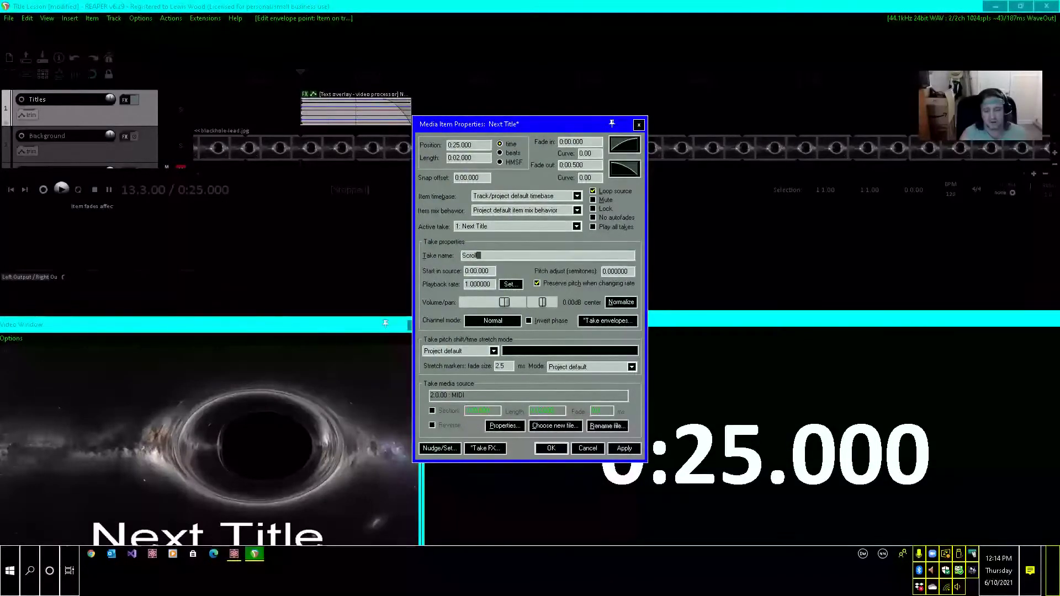
text( T)
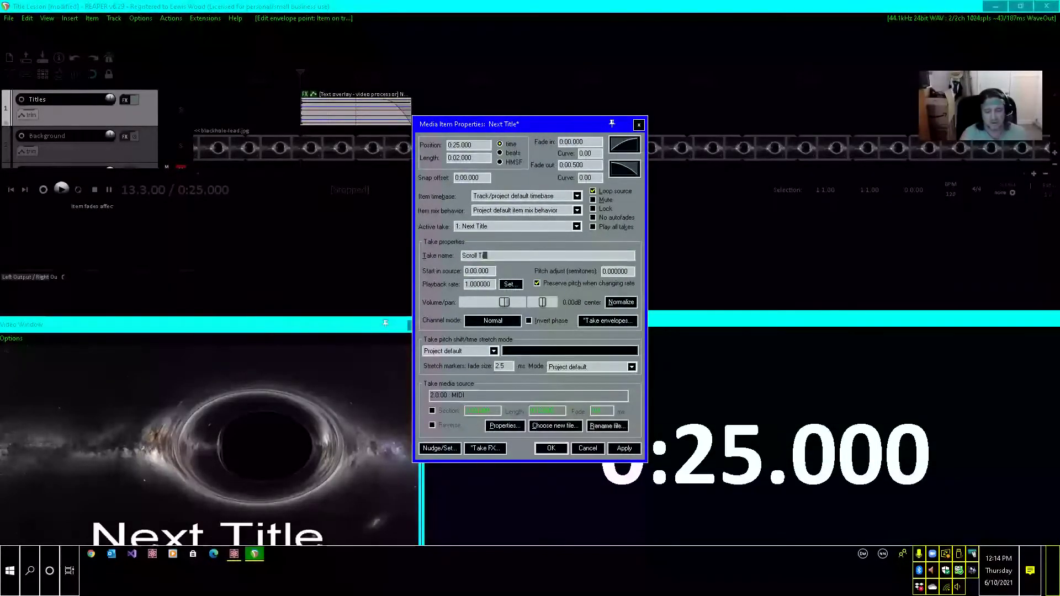
text(itle)
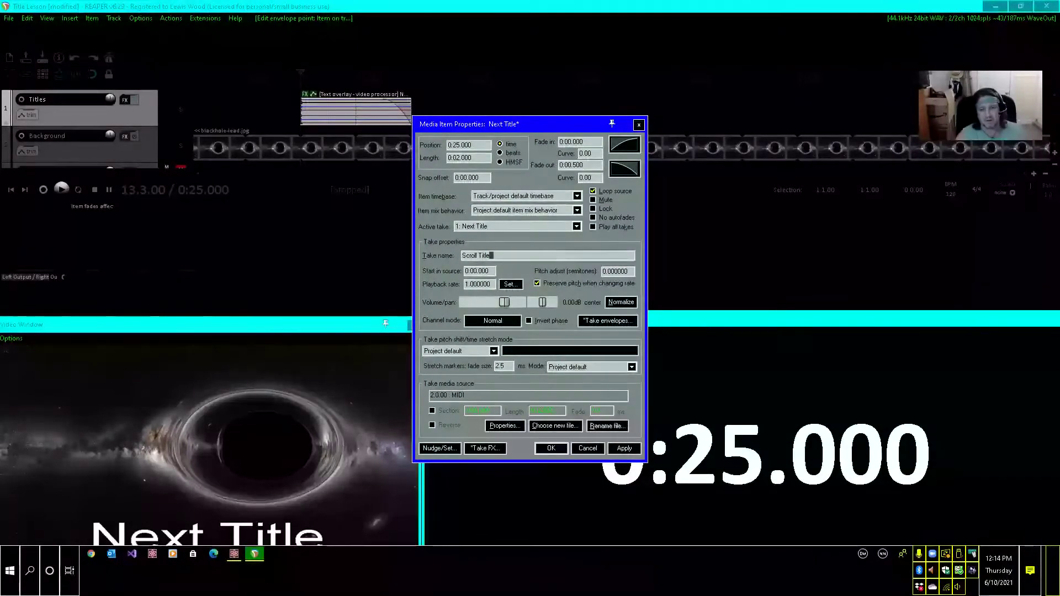
Set the title item's length to 4 seconds and apply the item properties.
key(Tab)
key(Tab)
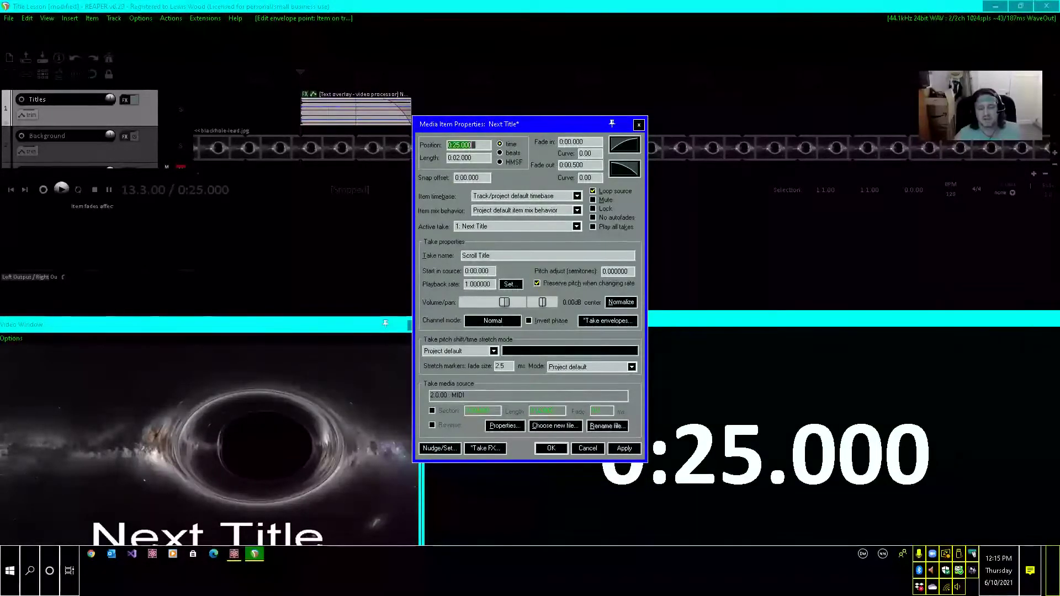
key(shift+Tab)
key(Tab)
key(Tab)
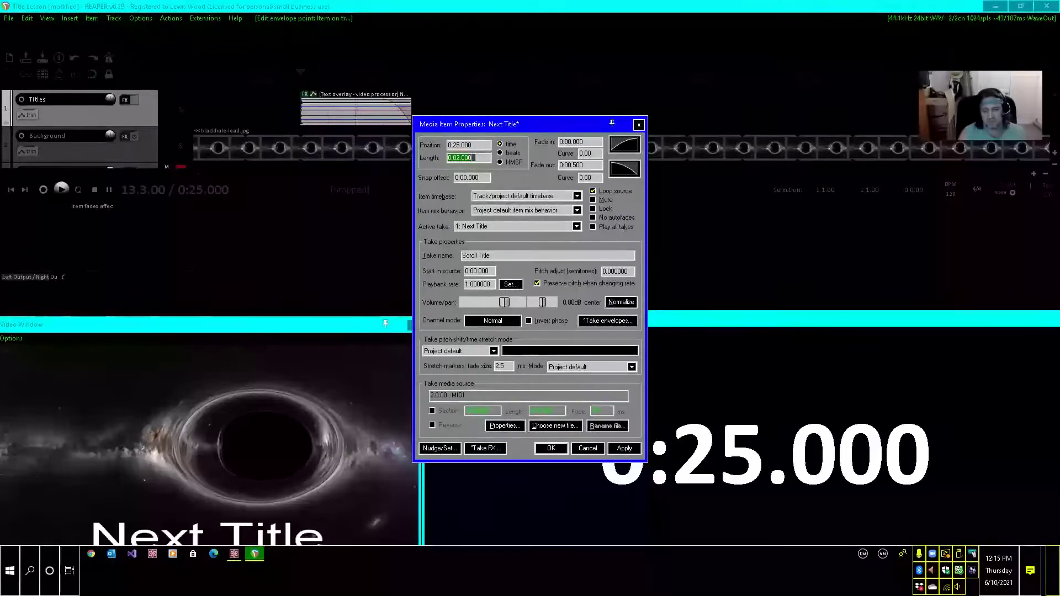
text(0:0)
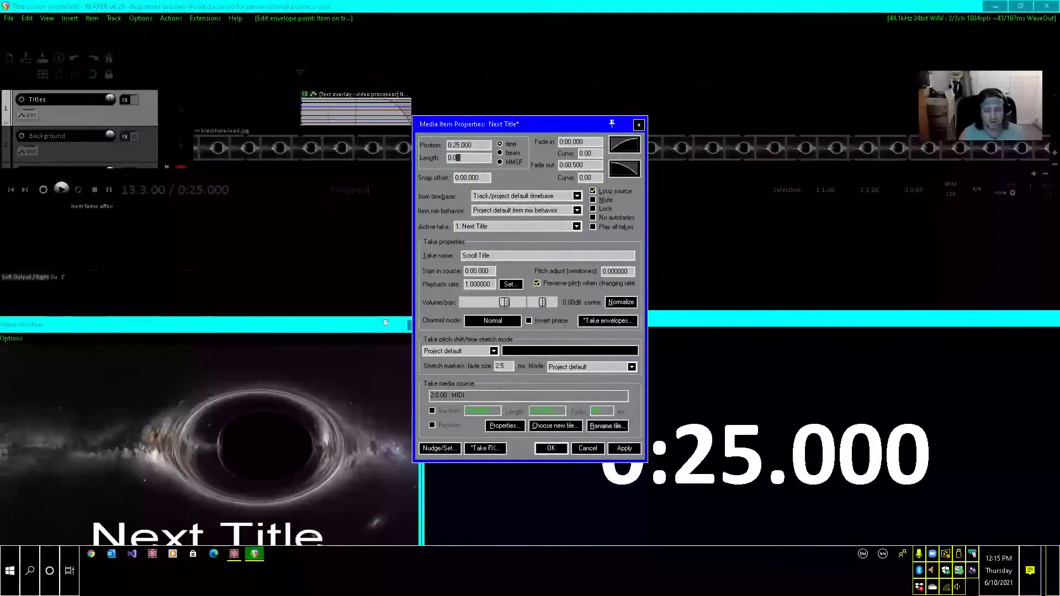
text(4)
key(Return)
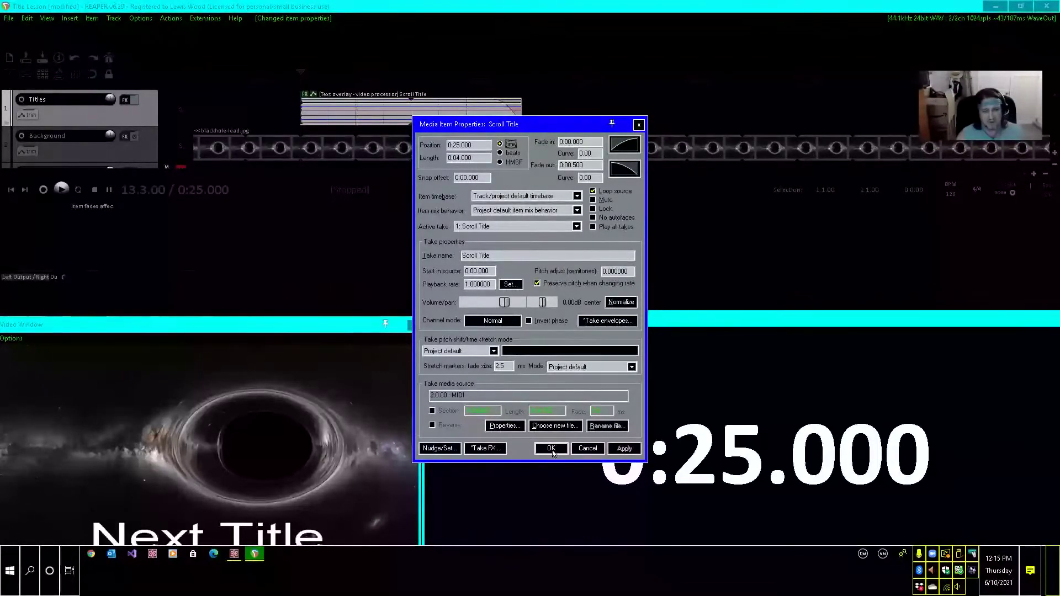
Give the Scroll Title item a 0.250-second fade-in and close its item properties.
key(Tab)
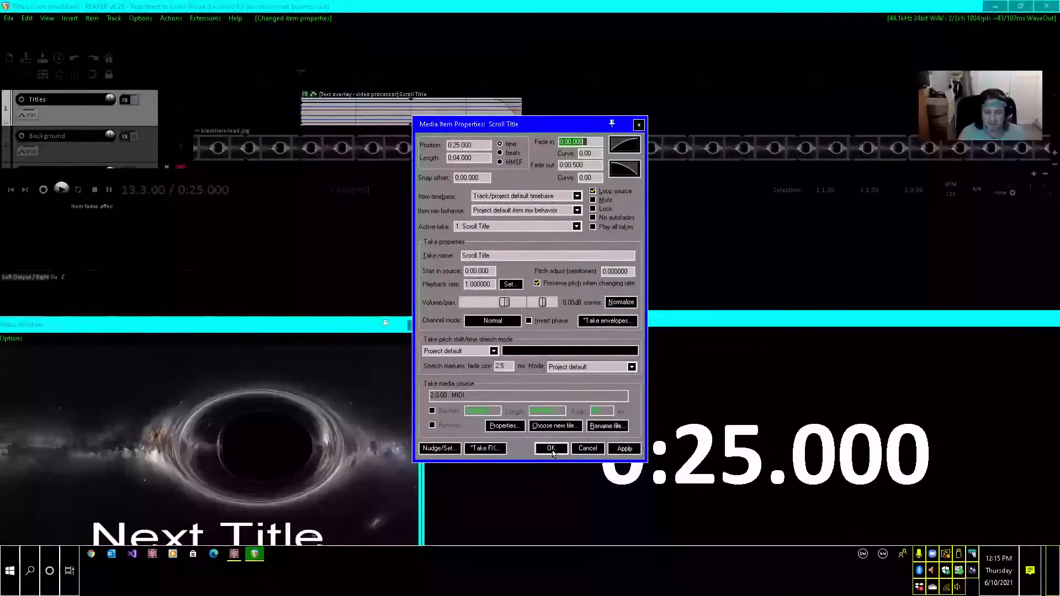
text(0.)
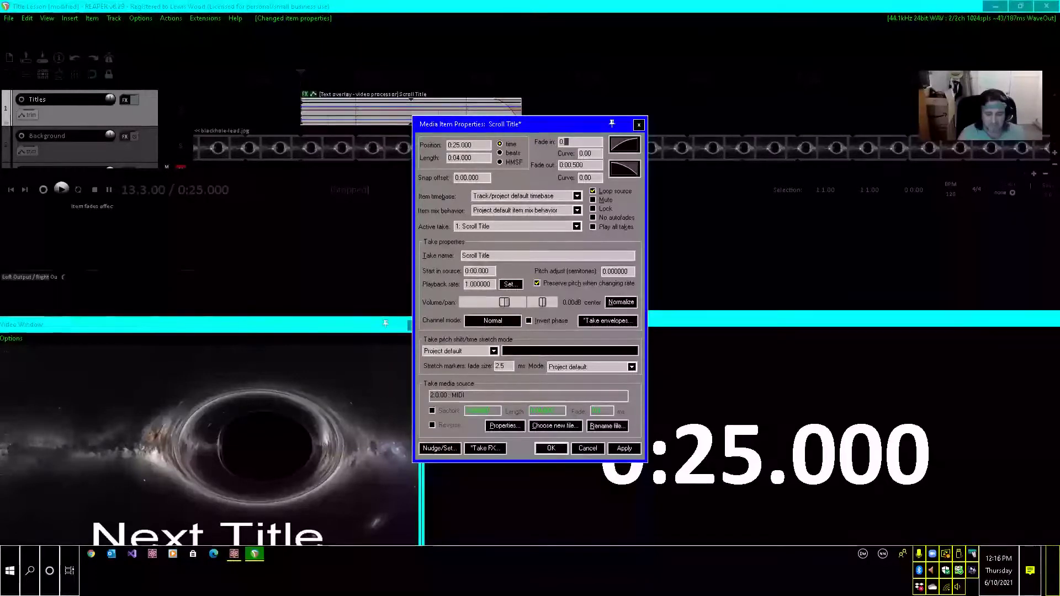
text(25)
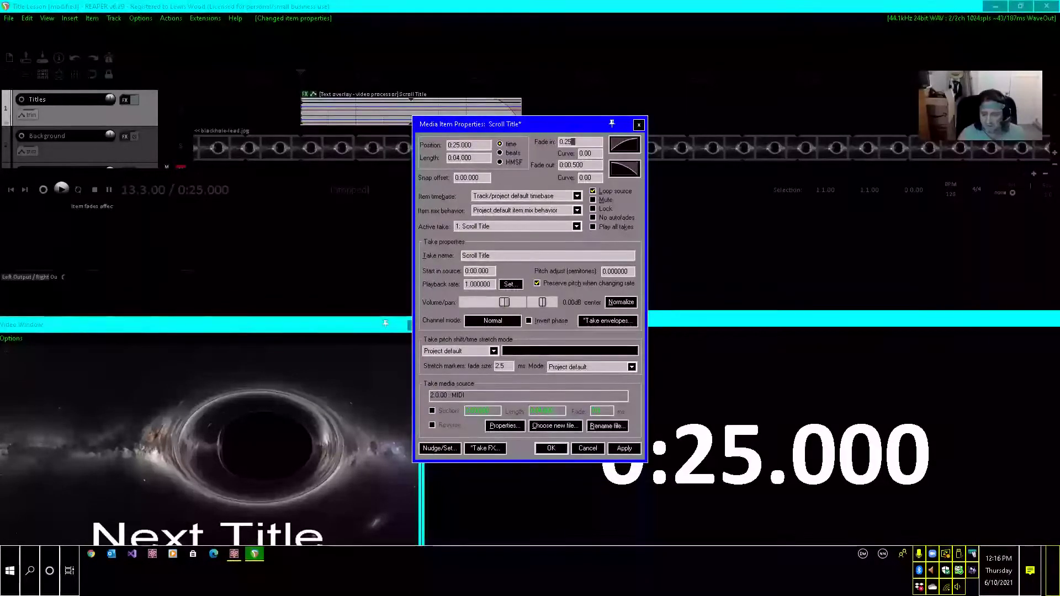
text(0)
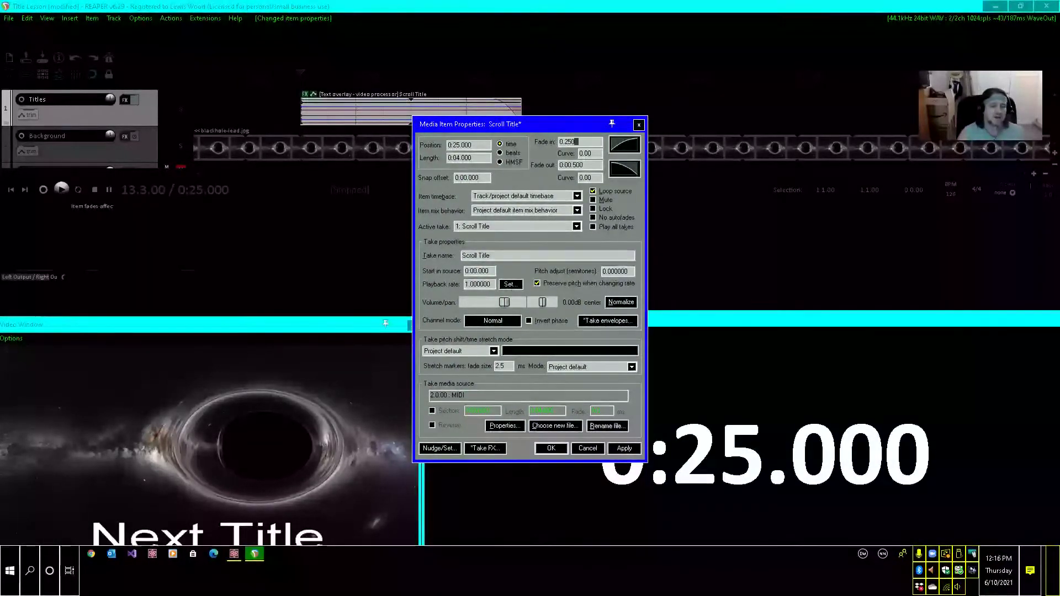
key(Tab)
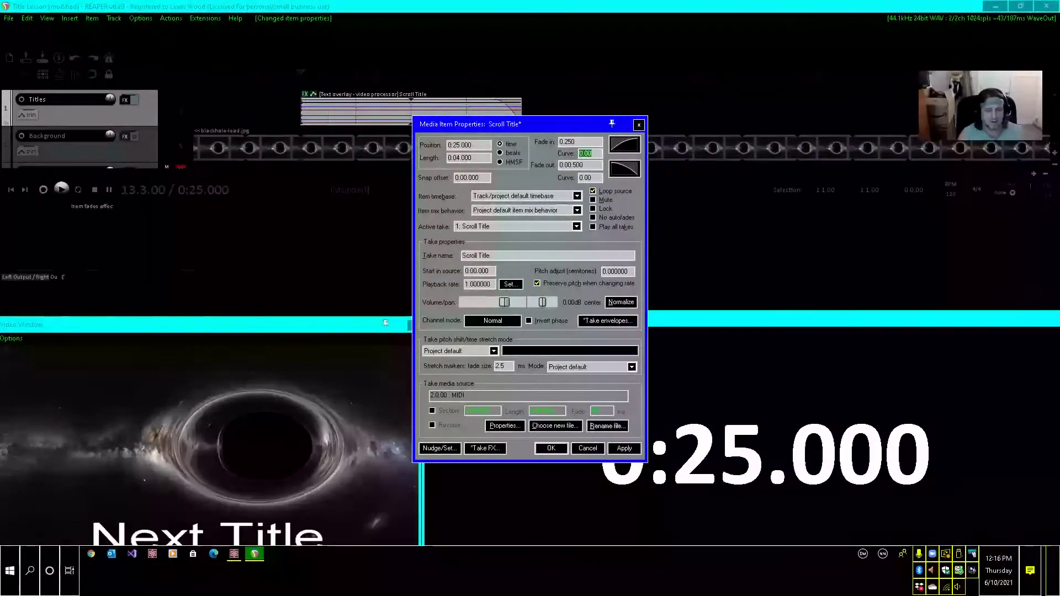
key(Tab)
key(Tab)
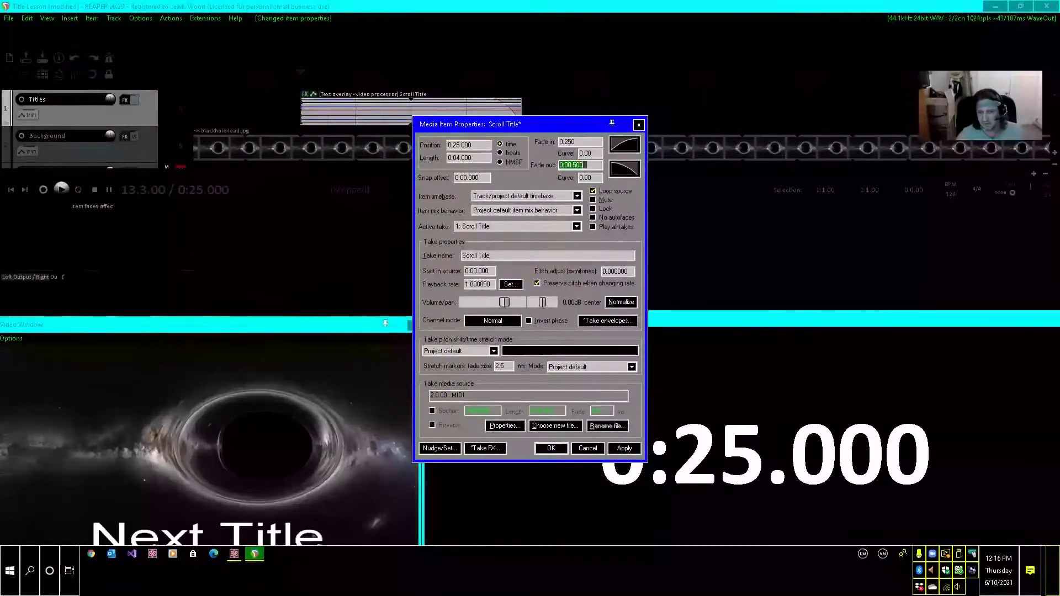
click(553, 451)
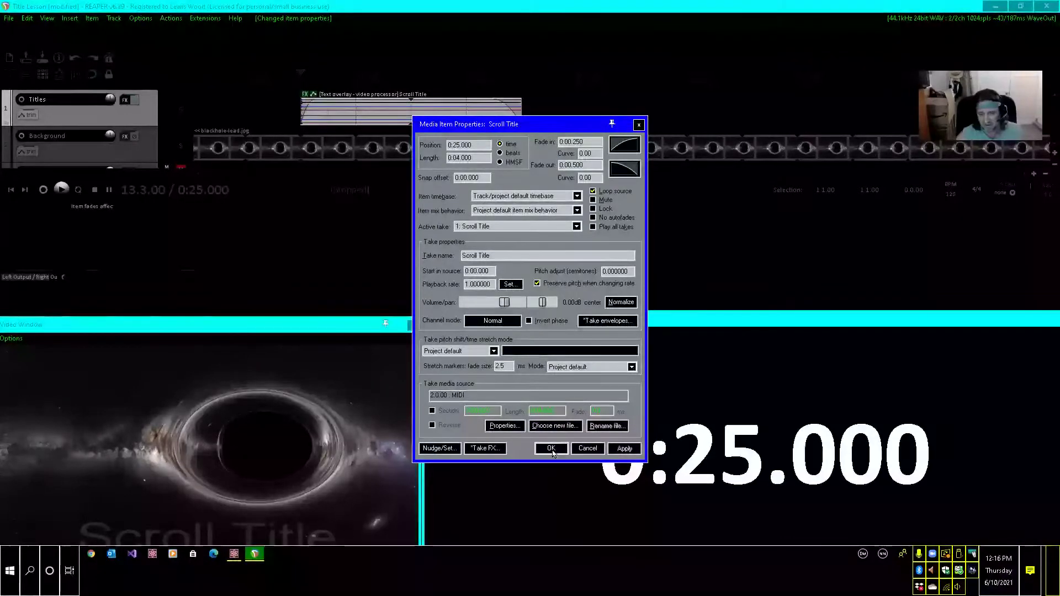
click(552, 450)
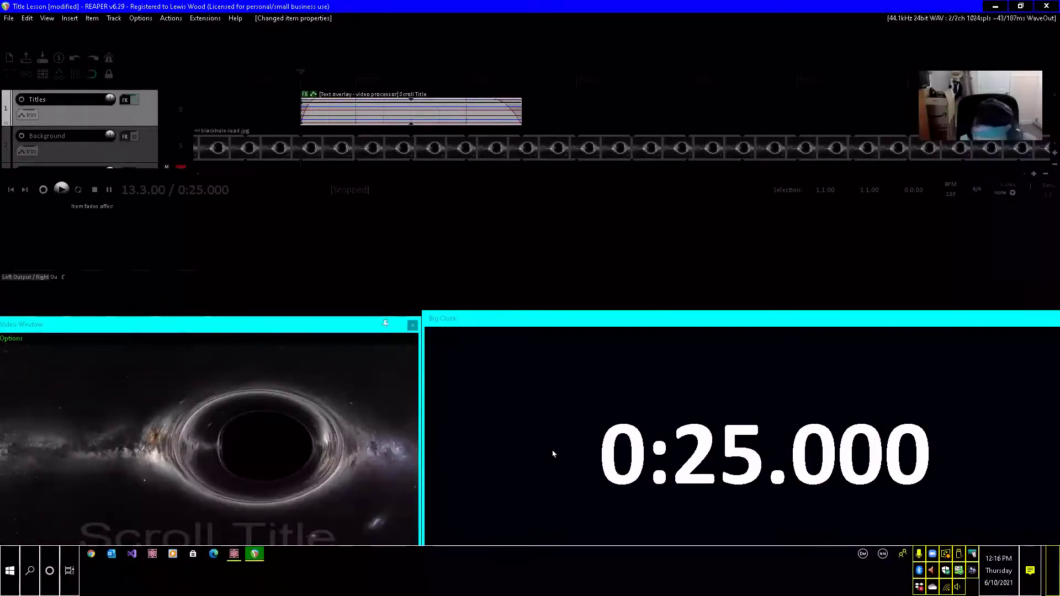
Select the first title item at the project start and turn the Titles track into a folder track.
key(Down)
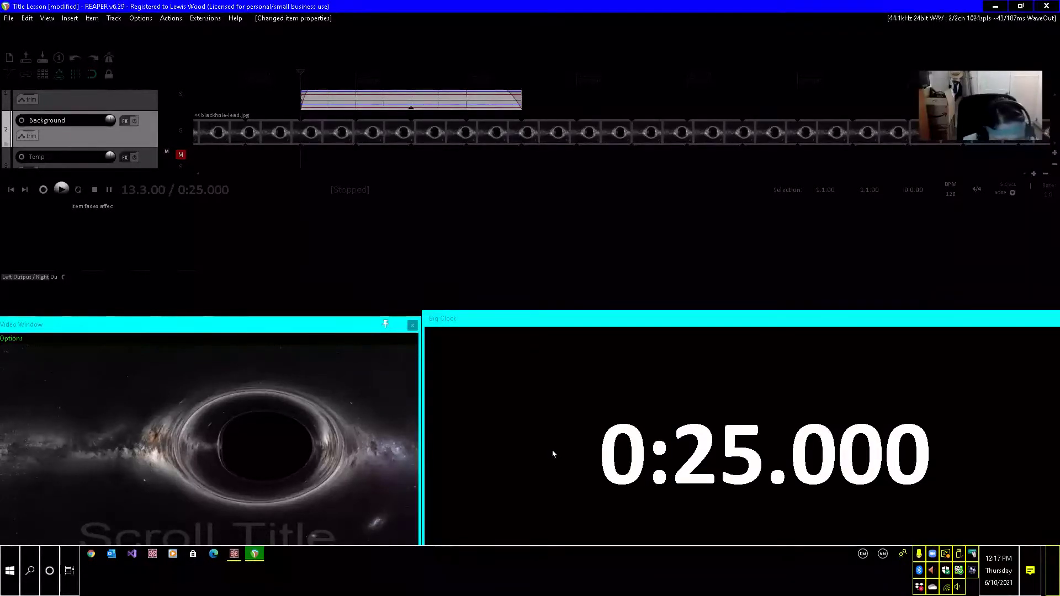
key(ctrl+Left)
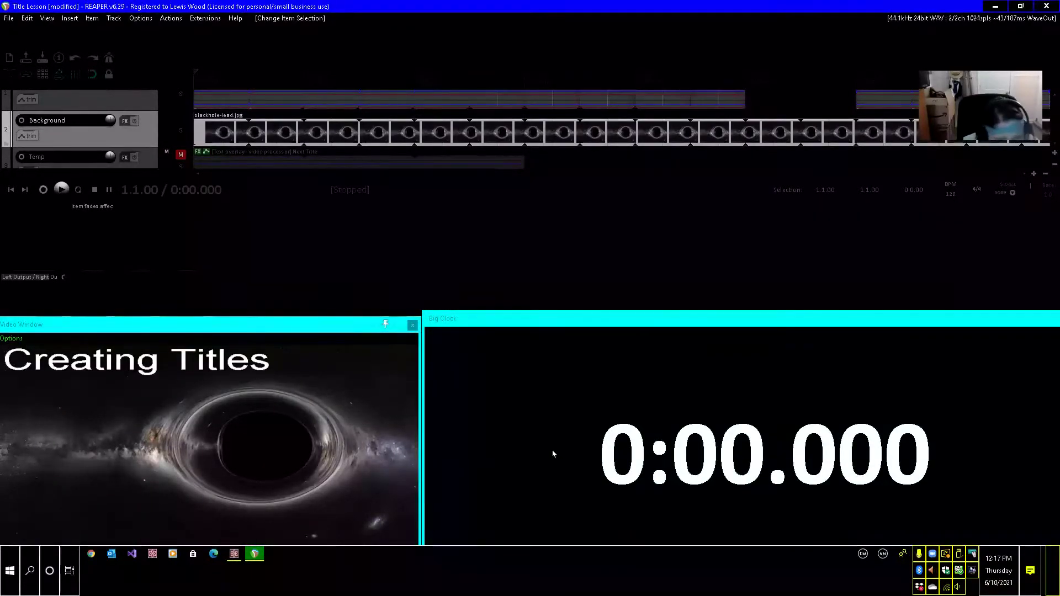
key(Up)
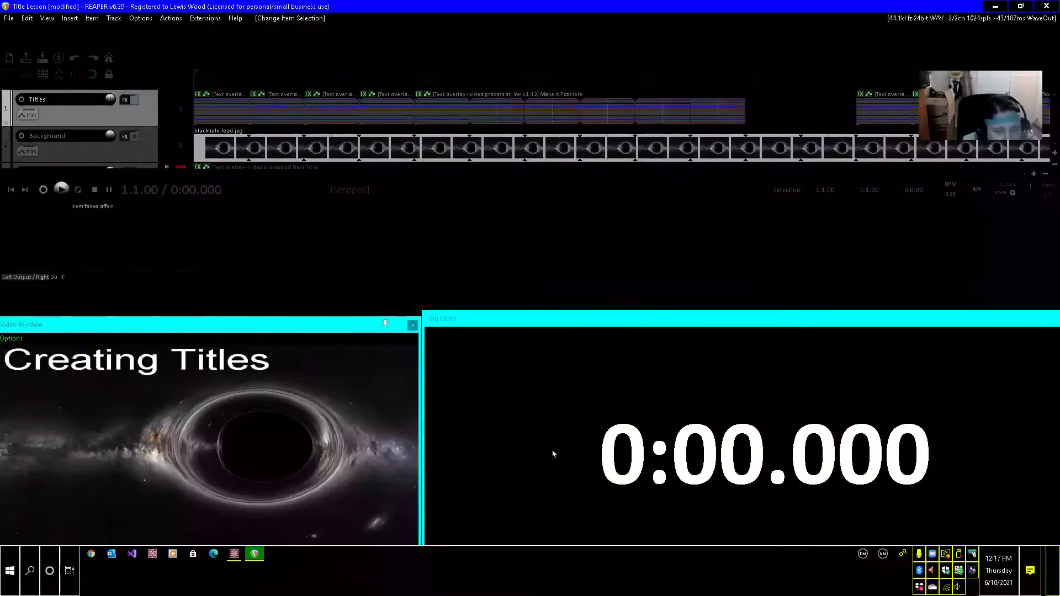
key(ctrl+Right)
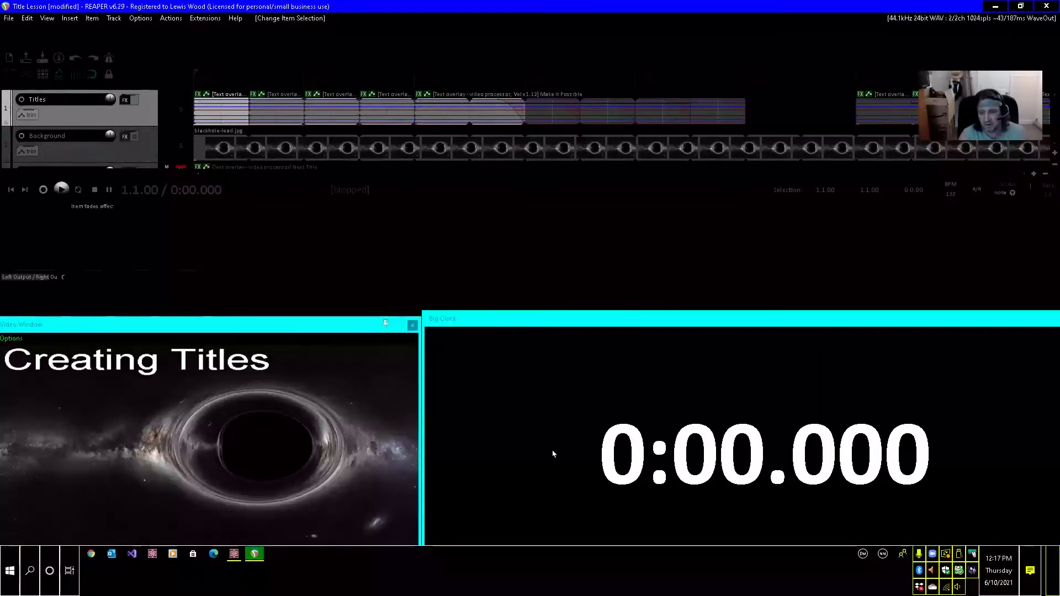
key(shift+Return)
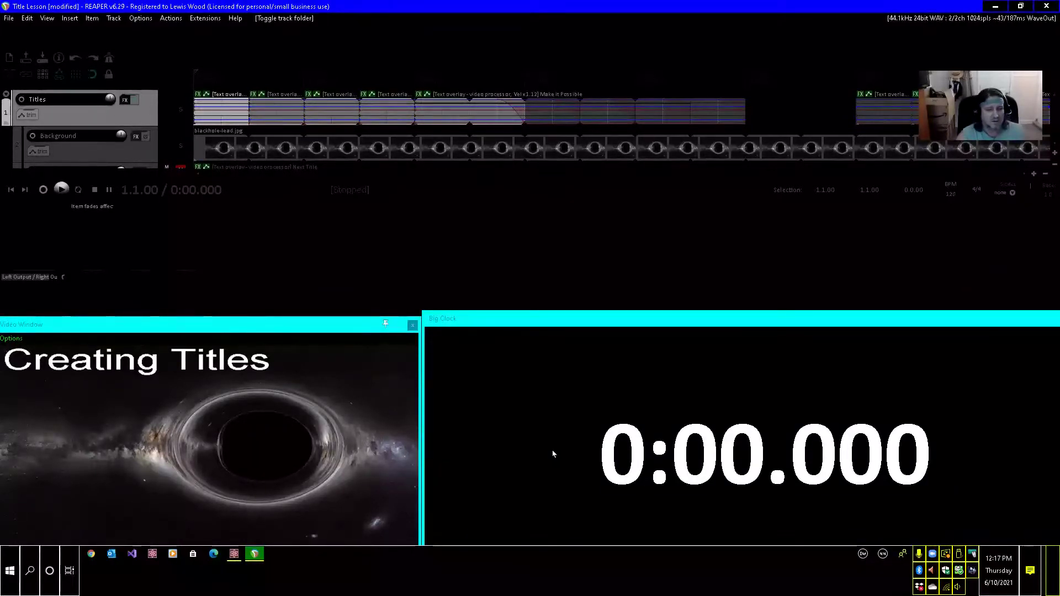
Jump the edit cursor to 0:25 and turn the Titles track back from a folder into a normal track.
key(shift+Return)
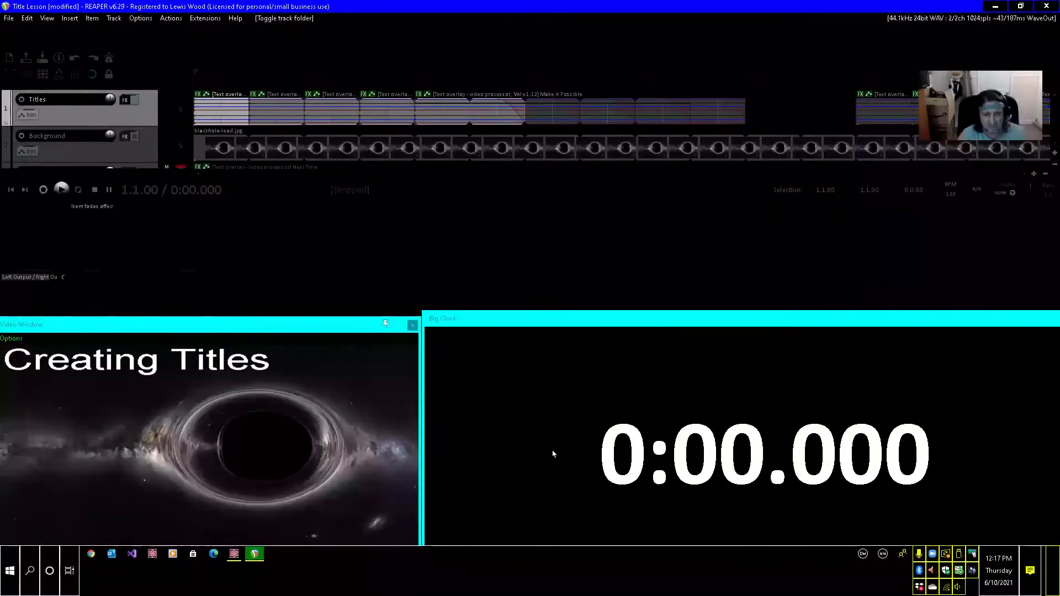
key(shift+Return)
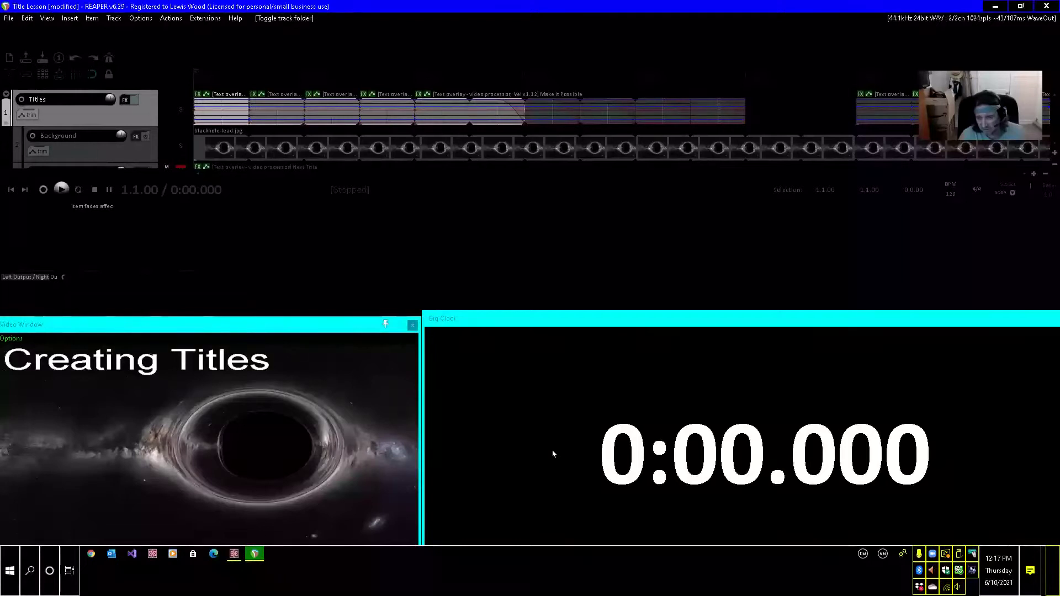
key(ctrl+j)
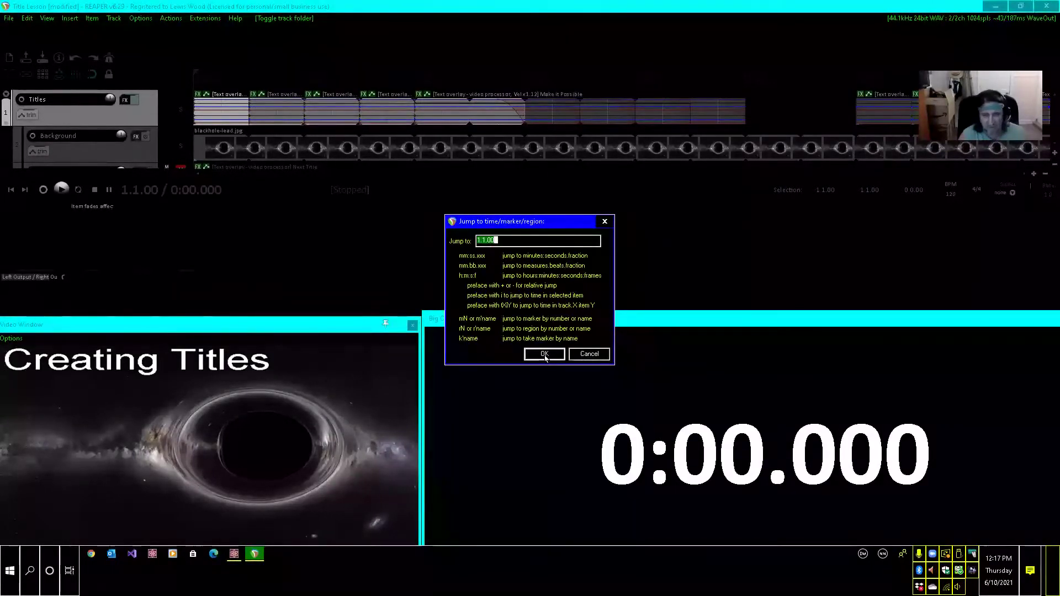
text(2)
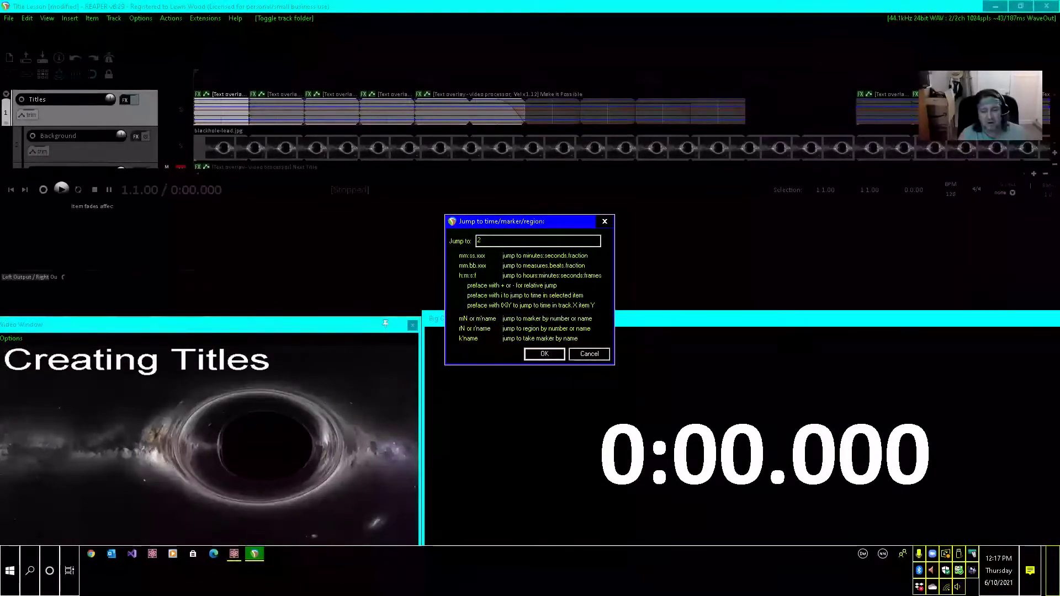
text(0:25)
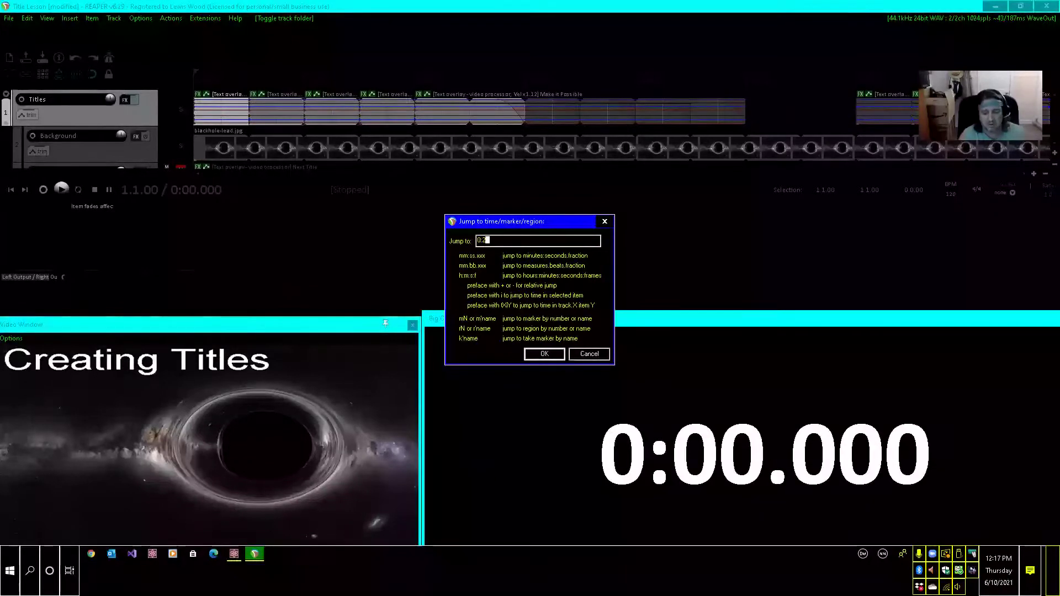
click(544, 358)
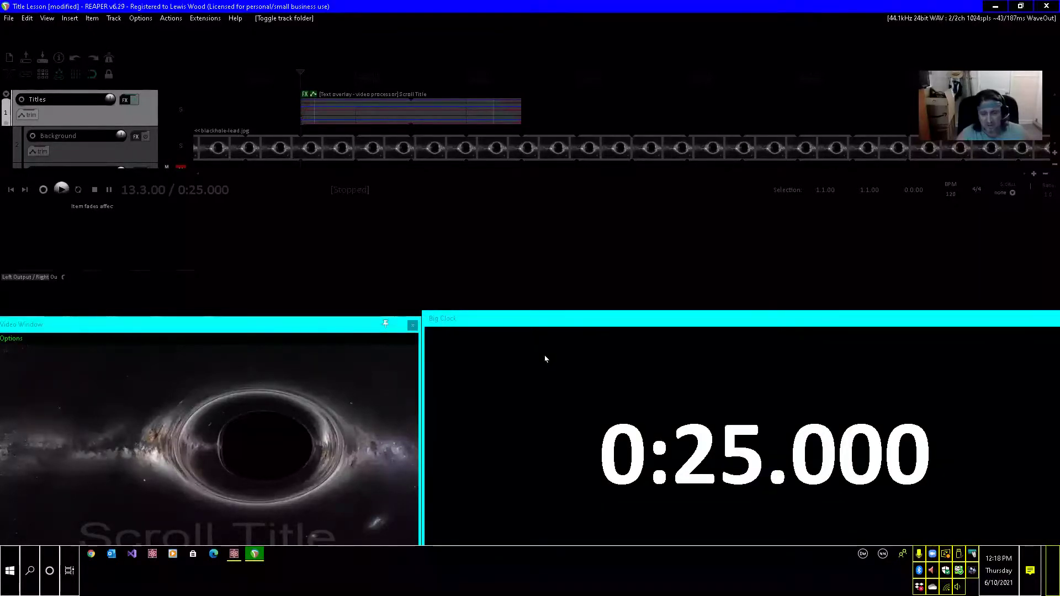
key(shift+Return)
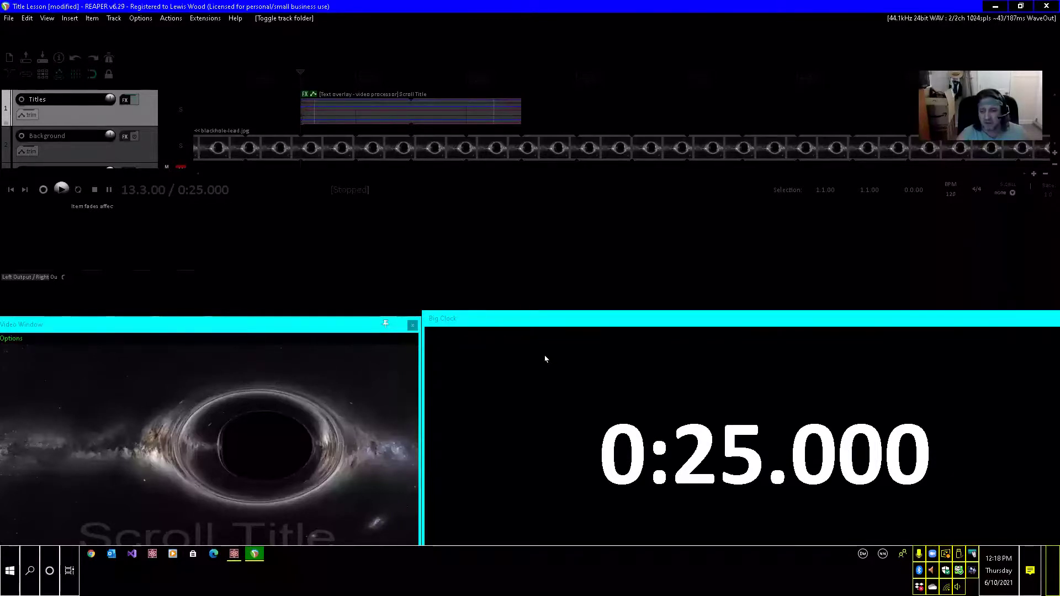
Select the Scroll Title item and add a linear point of value 0.0 to its vertical-position envelope at 0:28.500.
key(ctrl+Right)
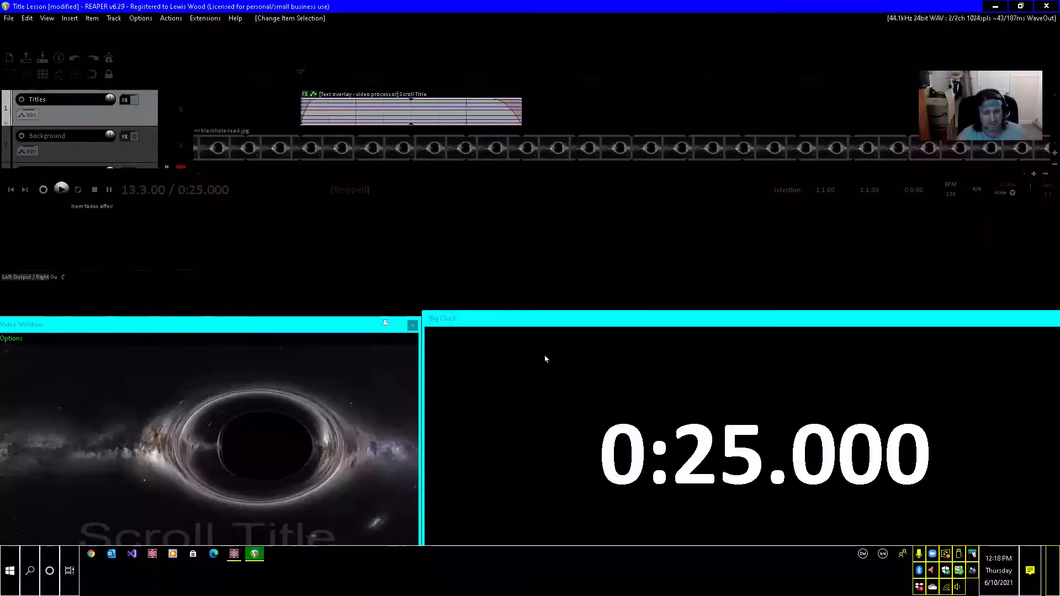
key(Right)
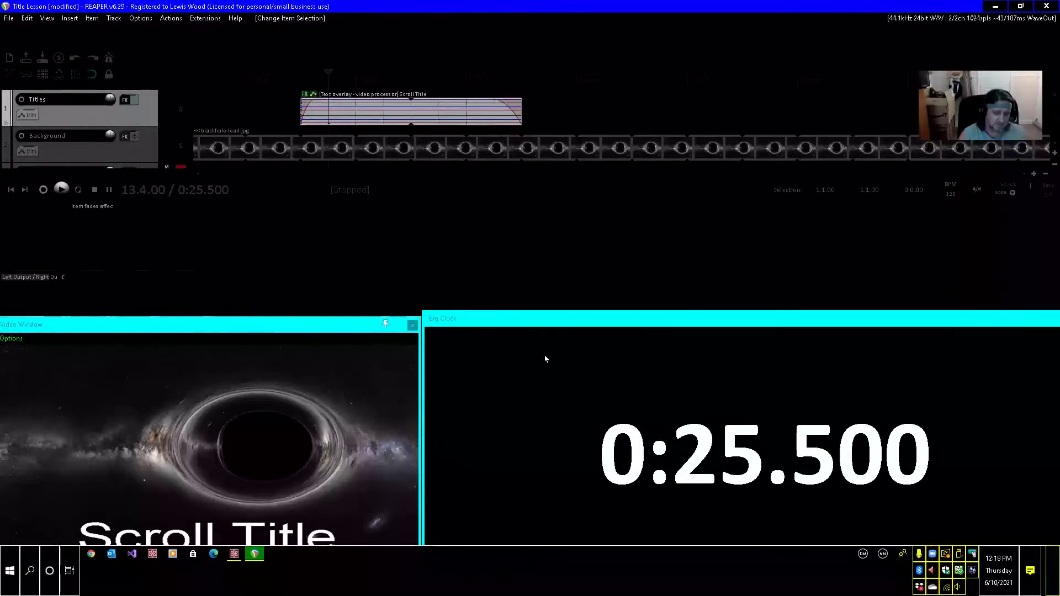
key(Tab)
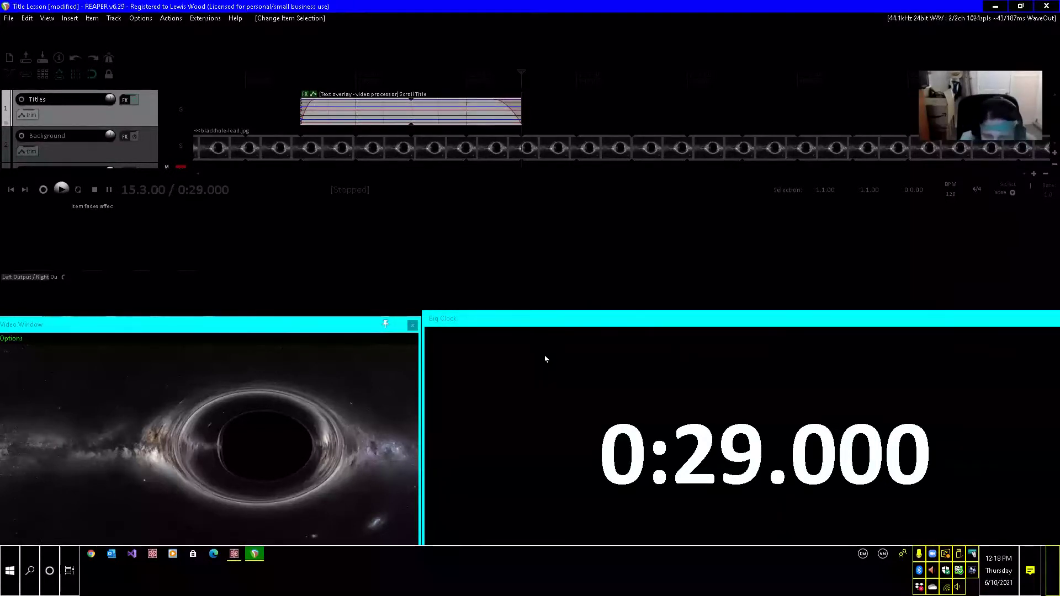
key(Left)
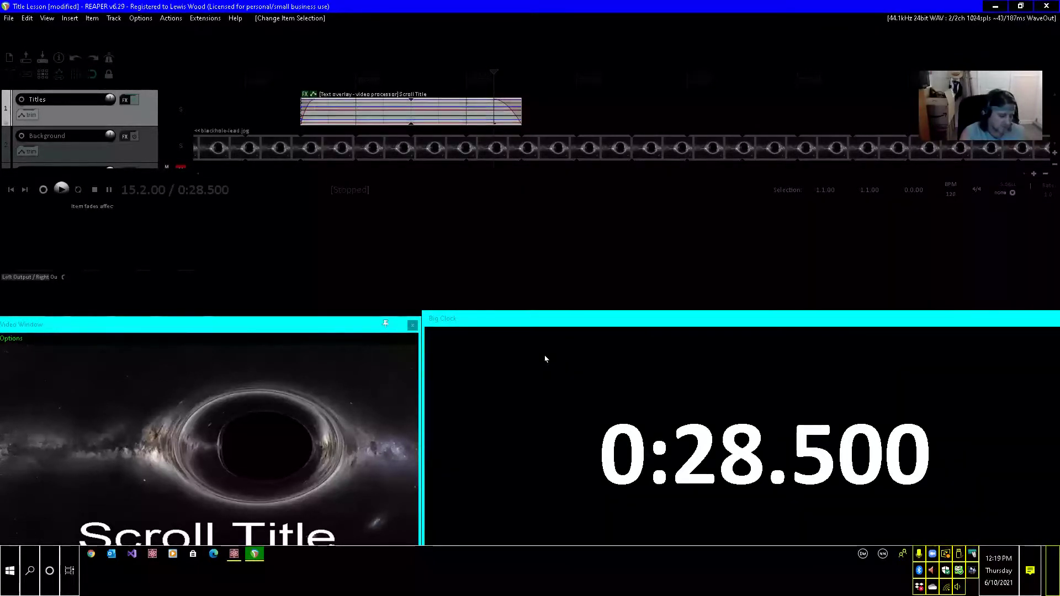
key(shift+e)
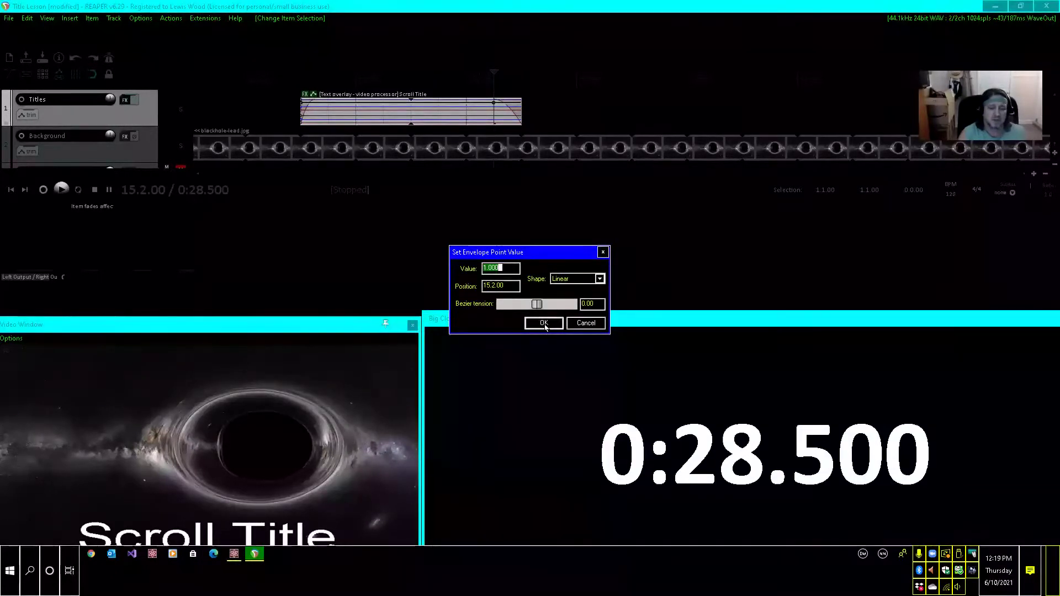
text(0.0)
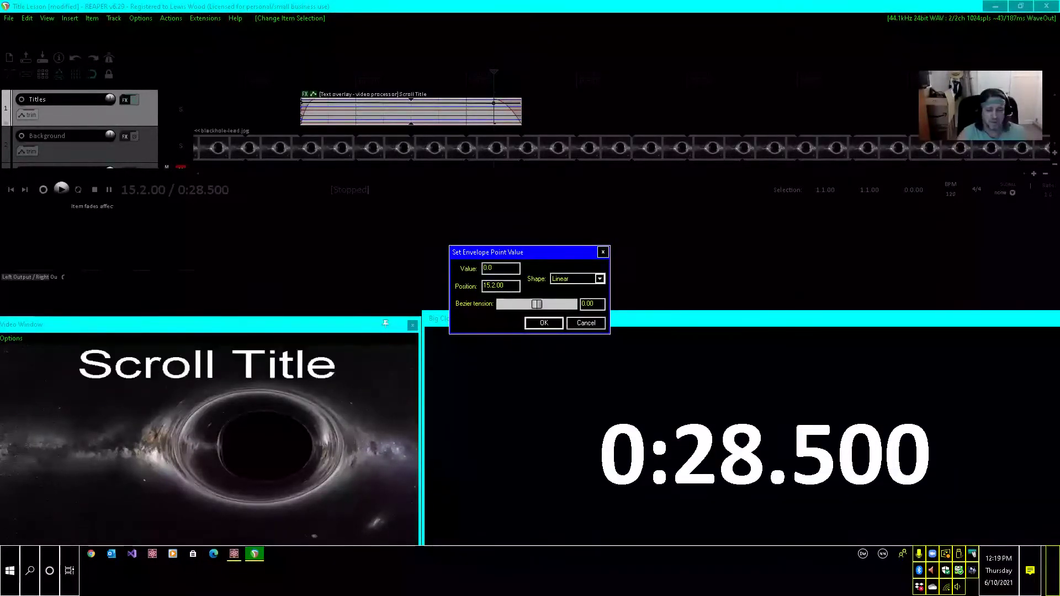
click(544, 324)
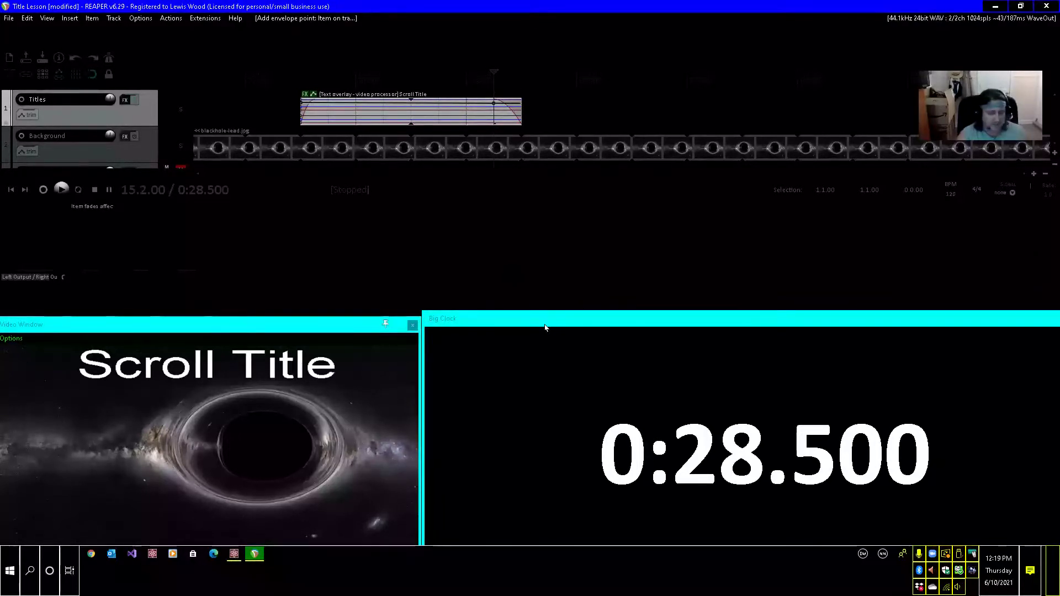
Set the text-size envelope point at the Scroll Title item's start to 0.15 and check the title half a second in.
key(ctrl+Left)
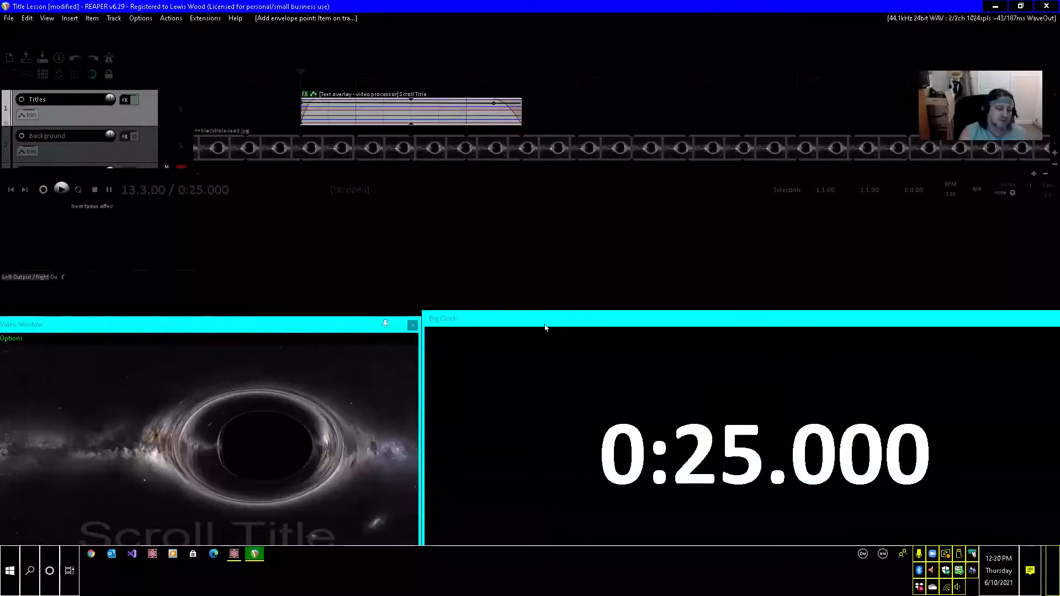
key(e)
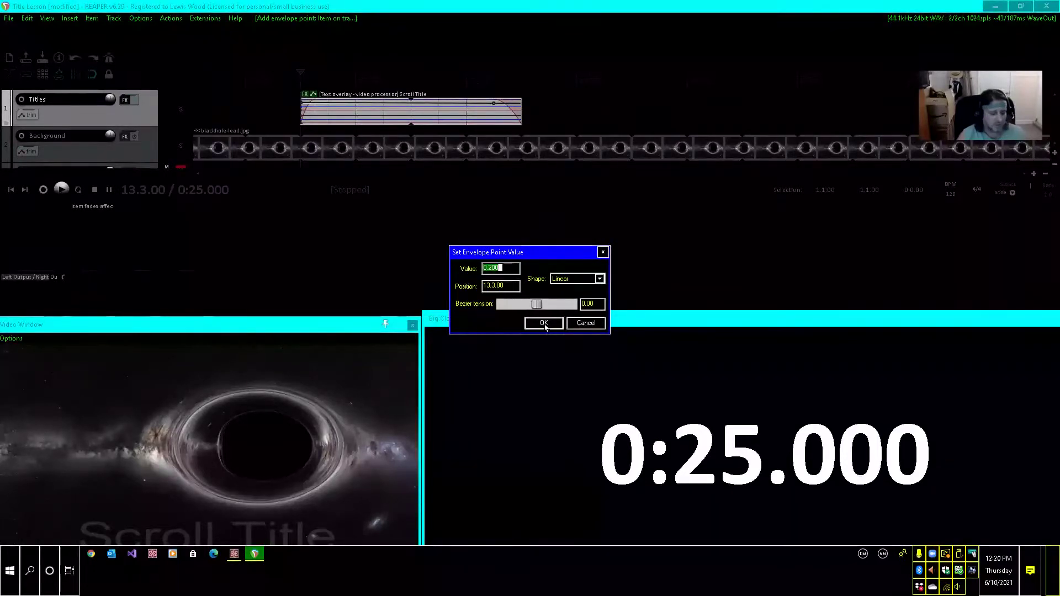
text(0.)
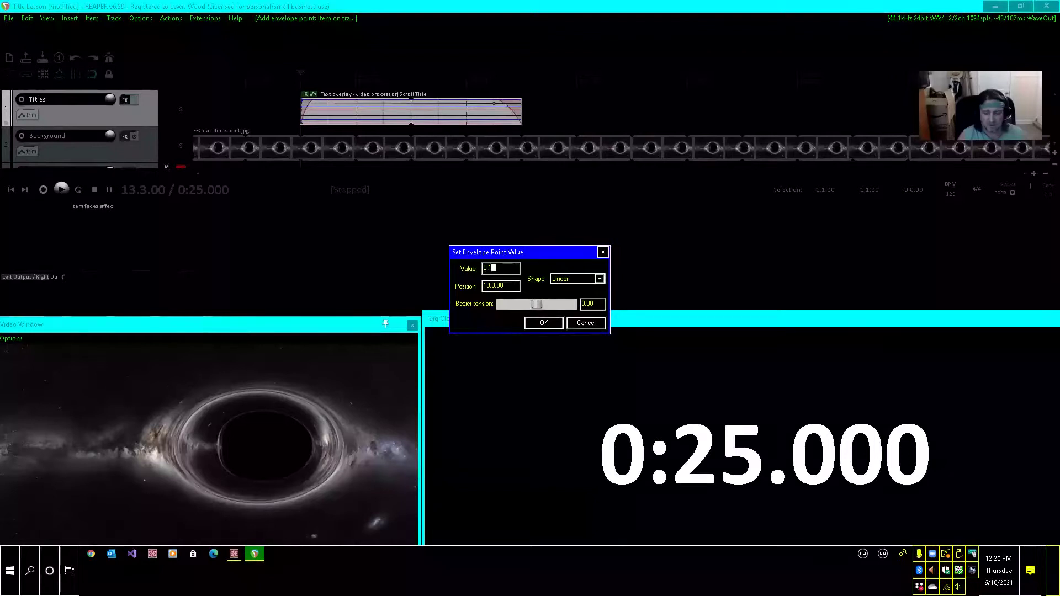
text(15)
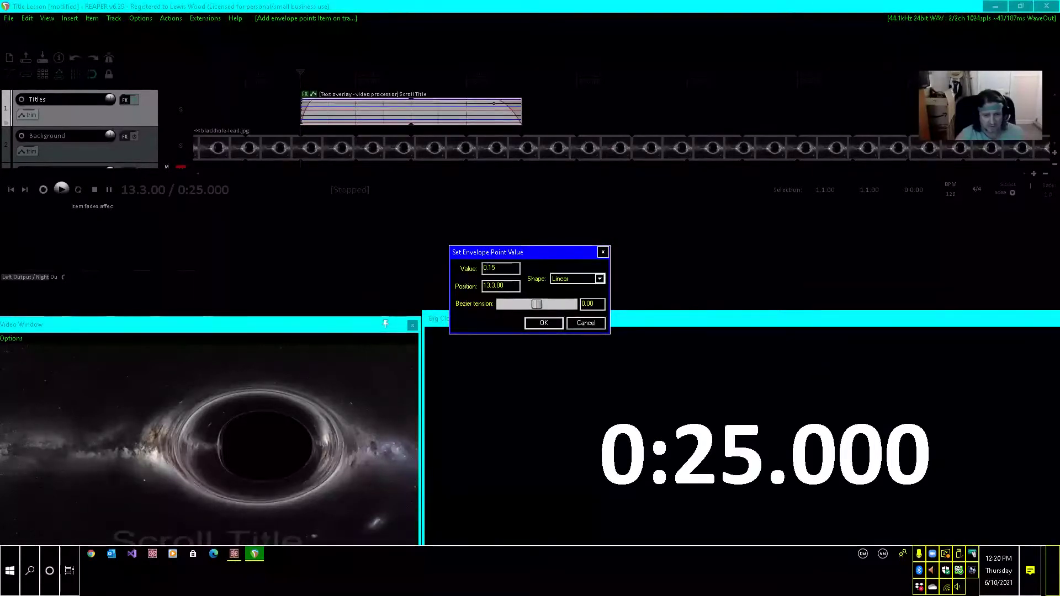
click(544, 326)
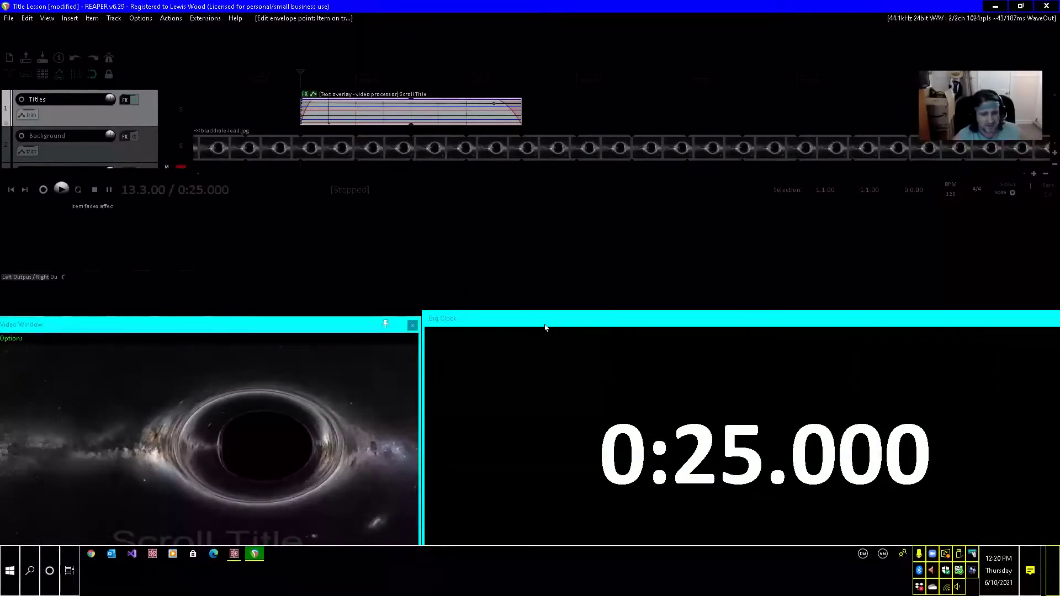
key(Right)
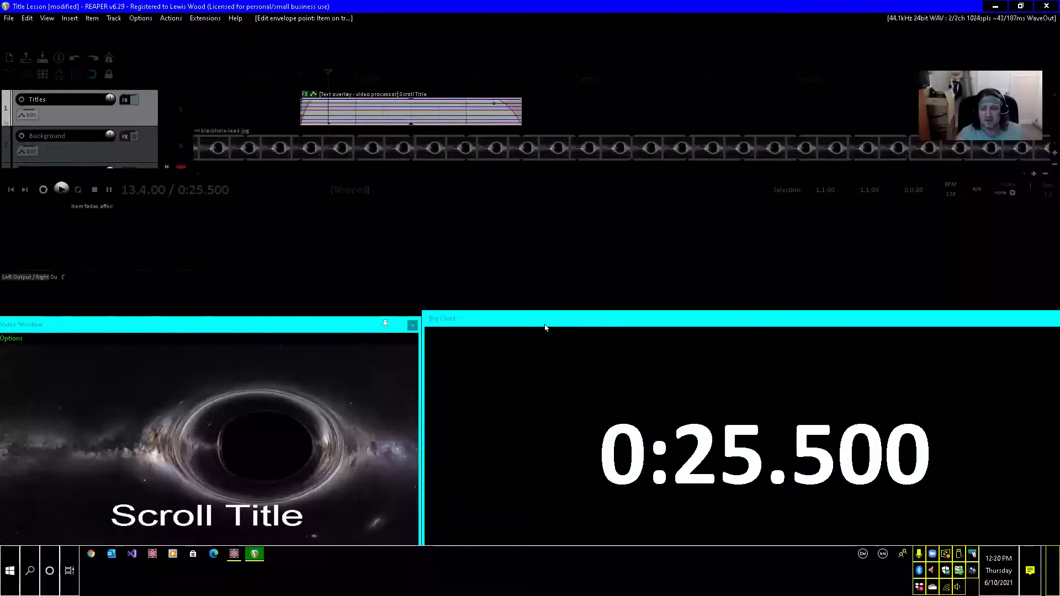
key(Left)
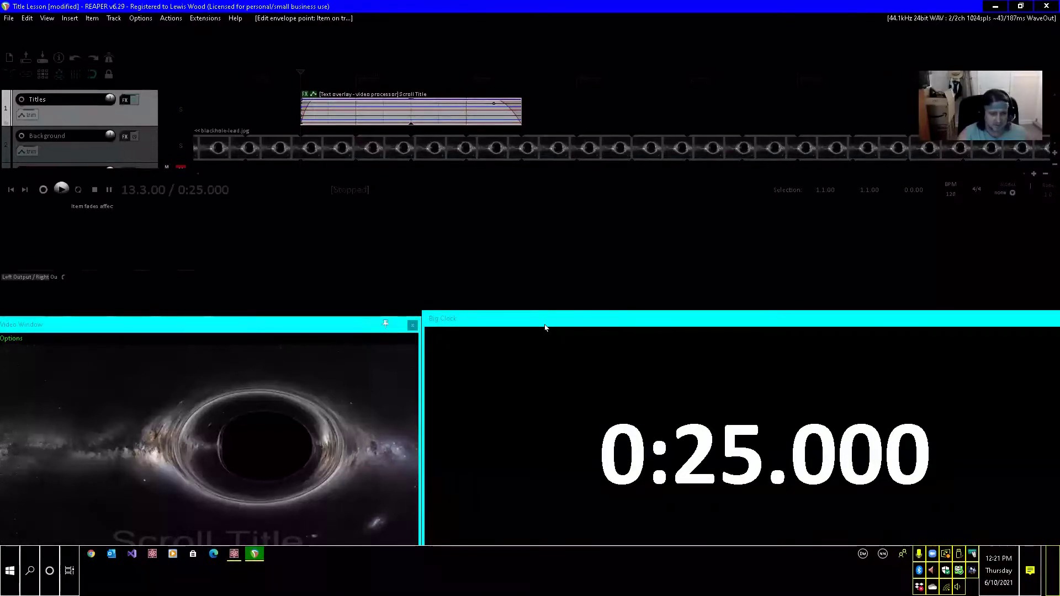
Rename the take of the title item at 0:25 as "Creating Scrolling" in its item properties.
key(ctrl+Left)
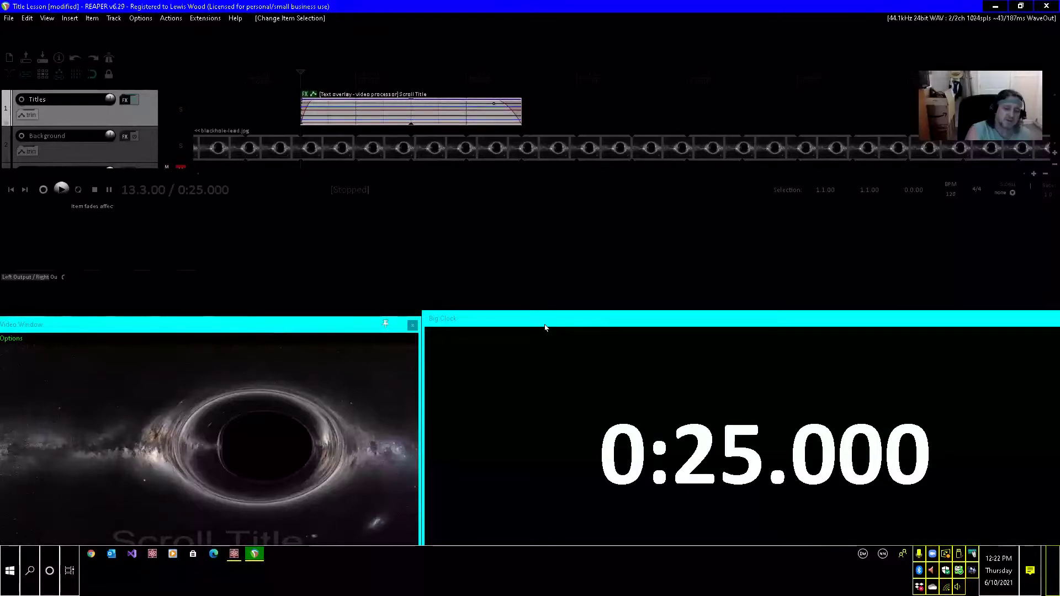
key(F2)
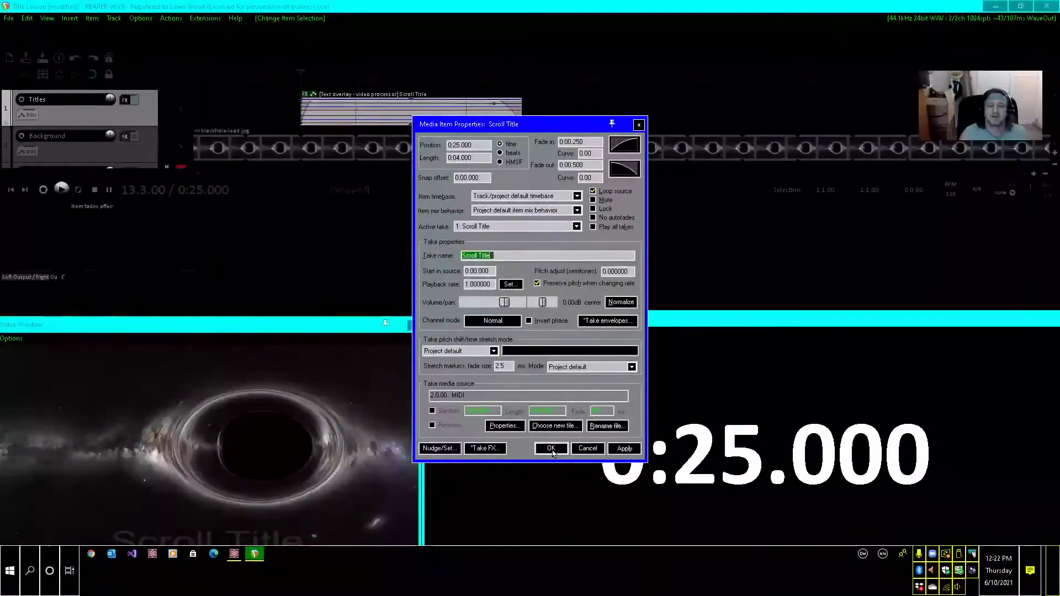
text(Cr)
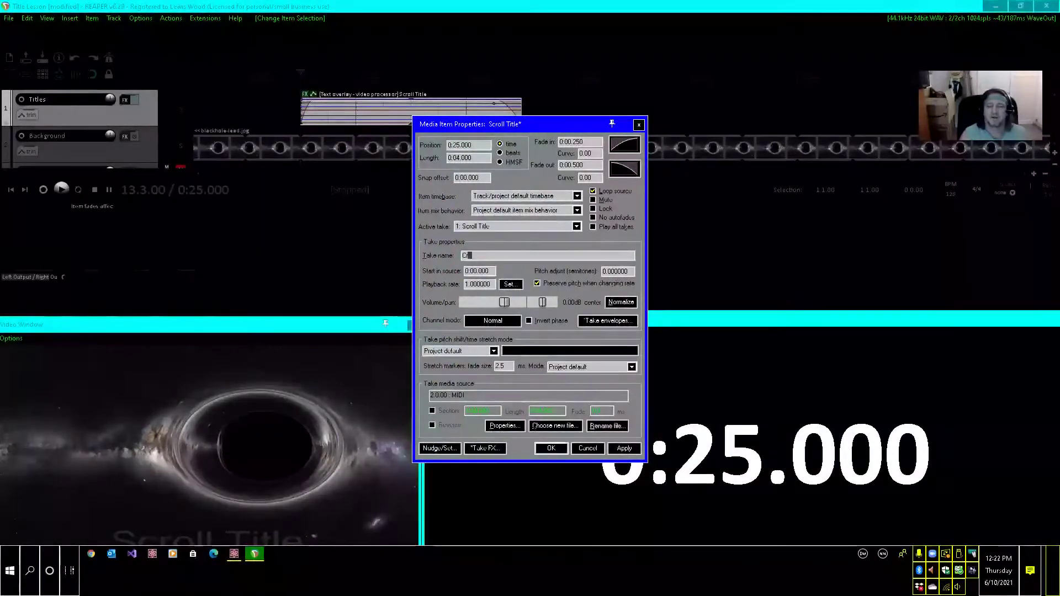
text(eating)
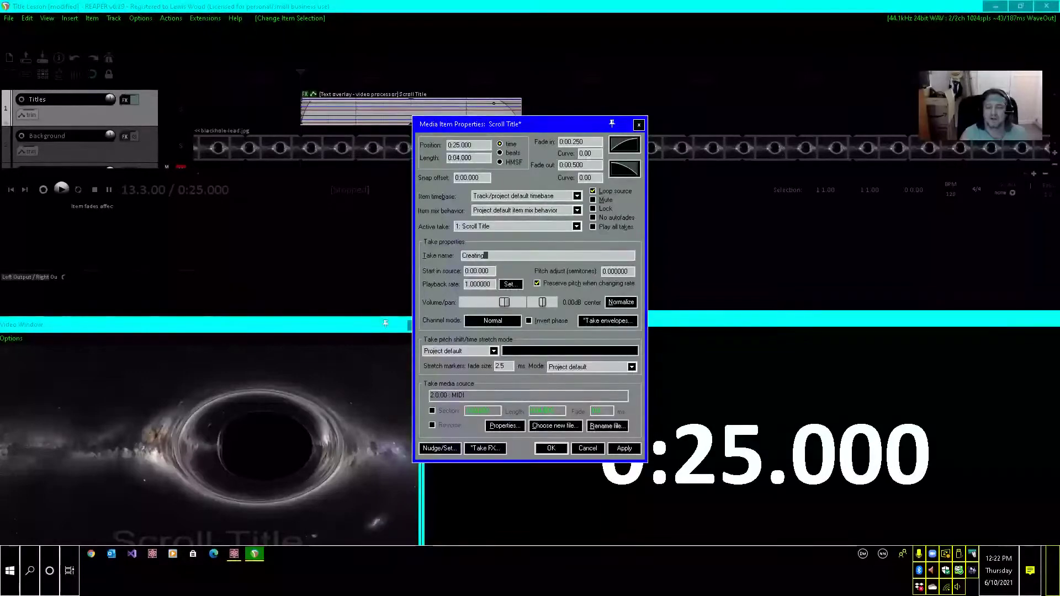
text( S)
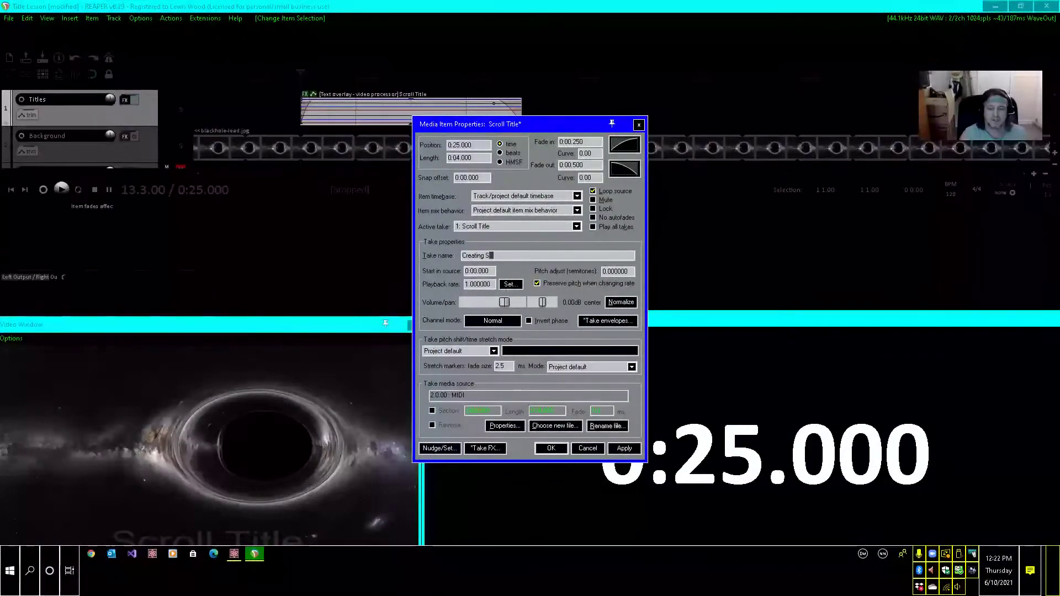
text(crollin)
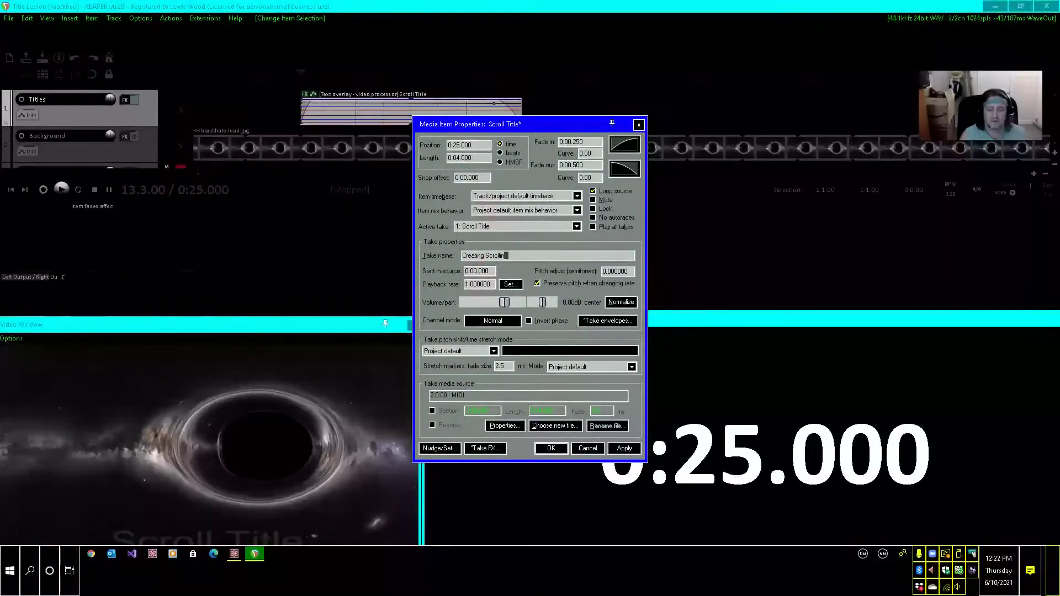
text(g)
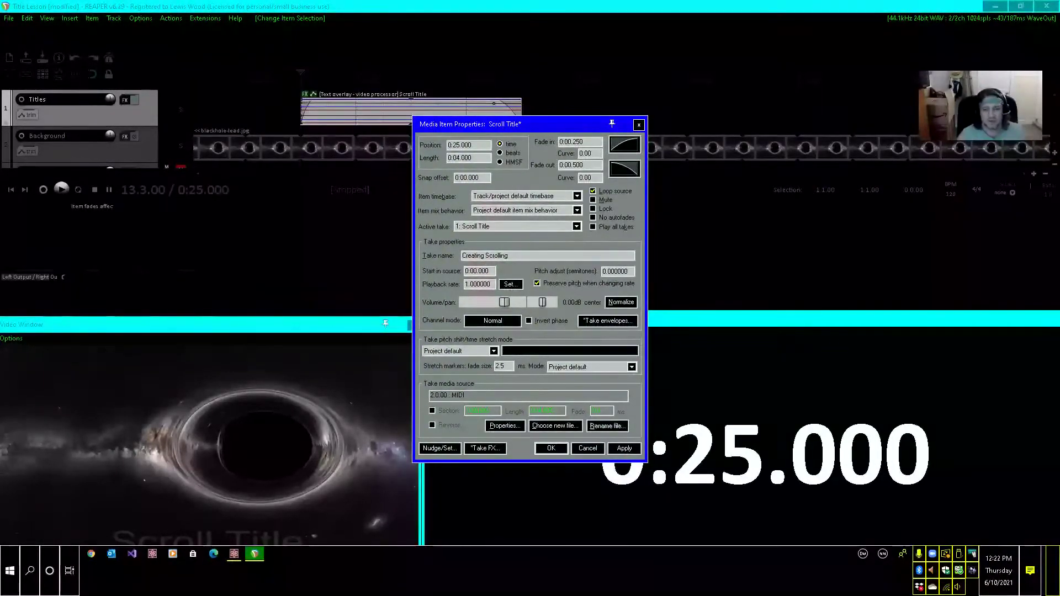
key(Return)
click(551, 448)
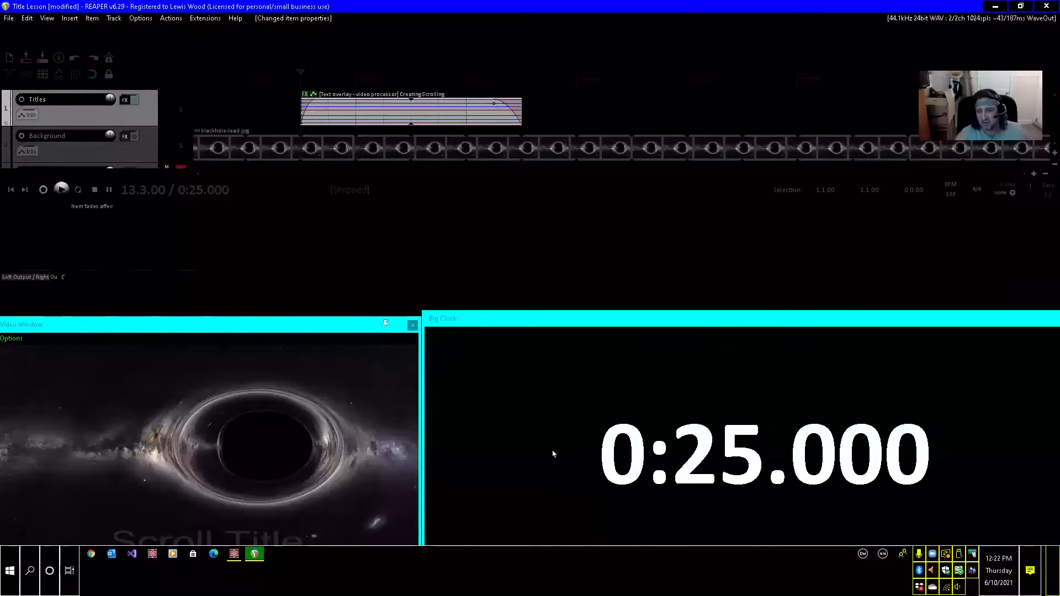
Paste the copied Scroll Title item at 0:26 on the Titles track and check how the two titles overlap.
key(Right)
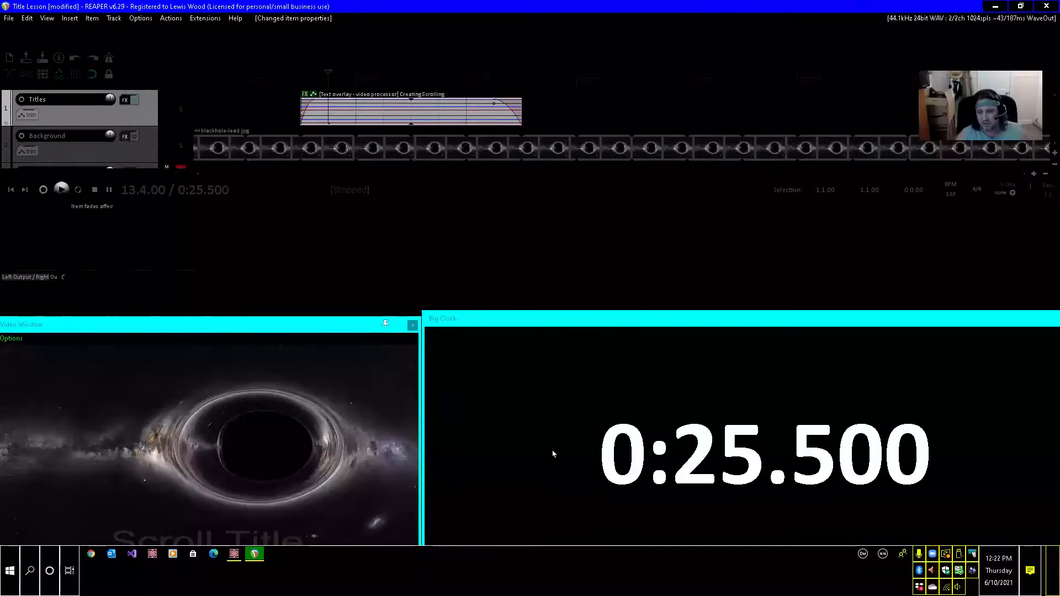
key(Right)
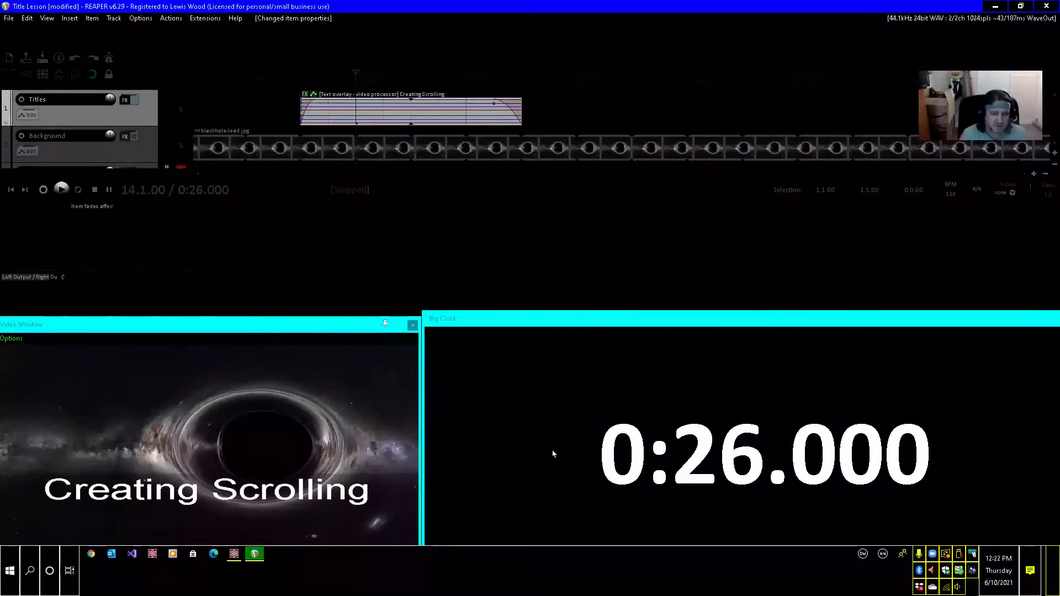
key(ctrl+v)
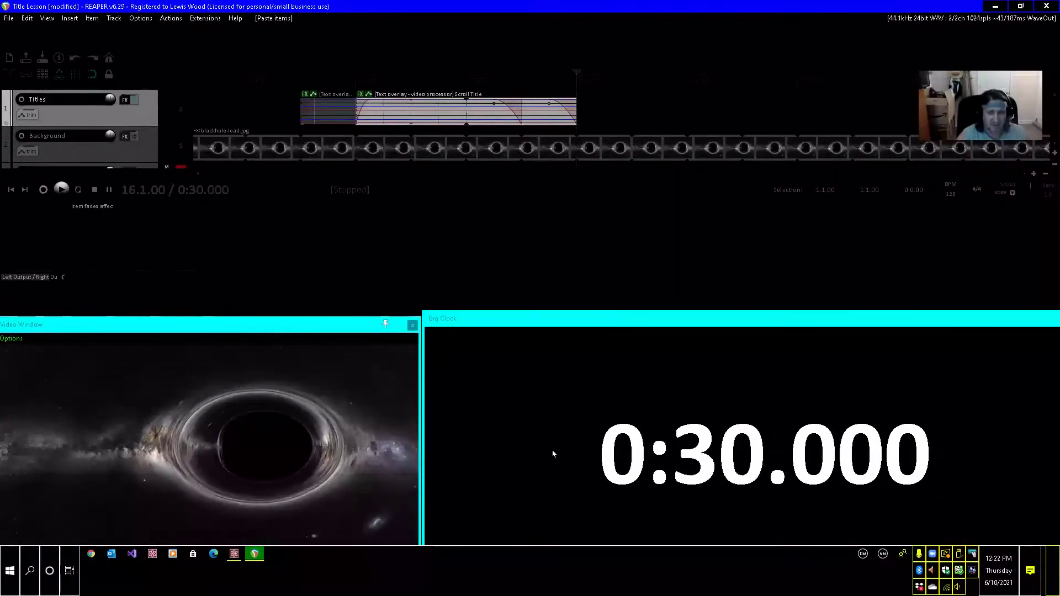
key(ctrl+Left)
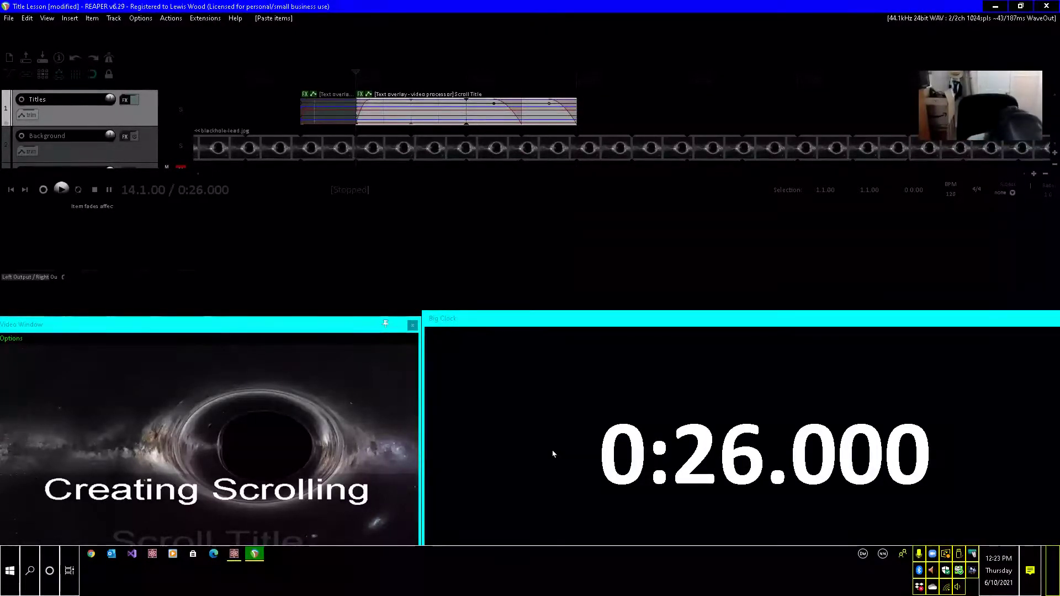
key(Right)
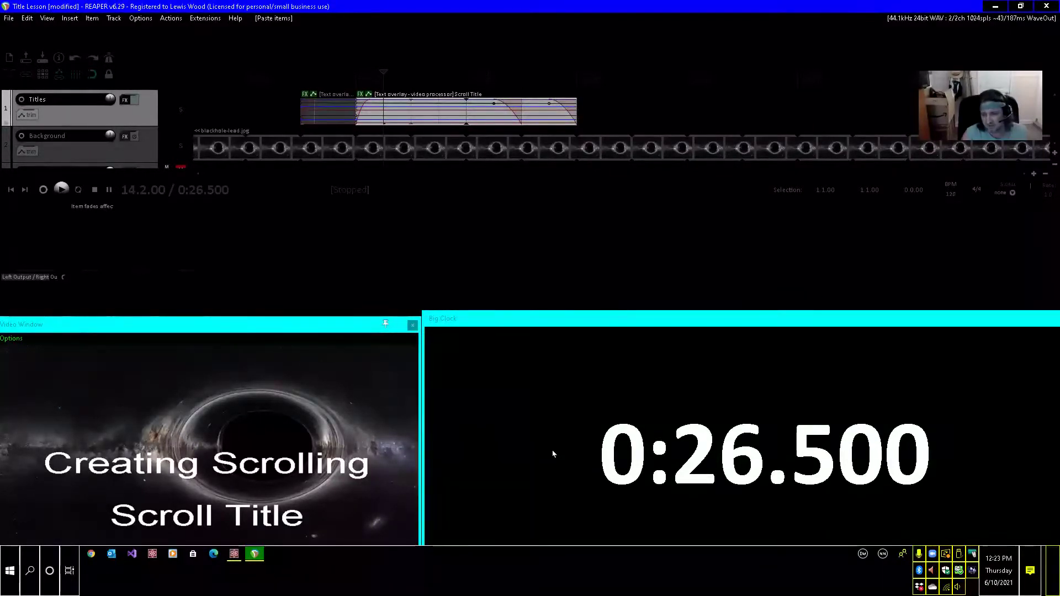
key(Left)
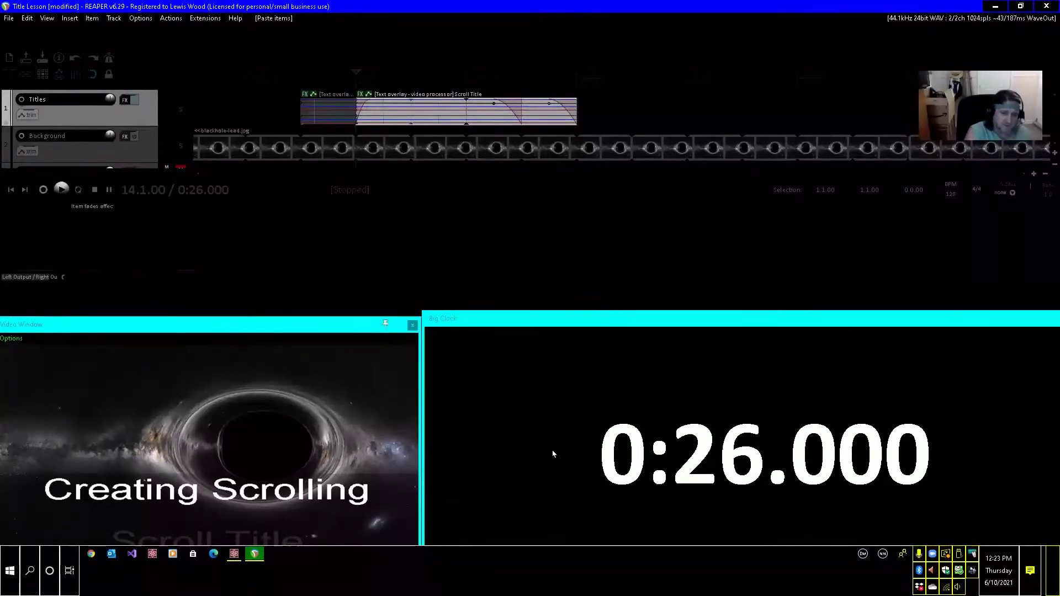
Rename the take of the title item at 0:26 as "Titles Using" in its item properties.
key(F2)
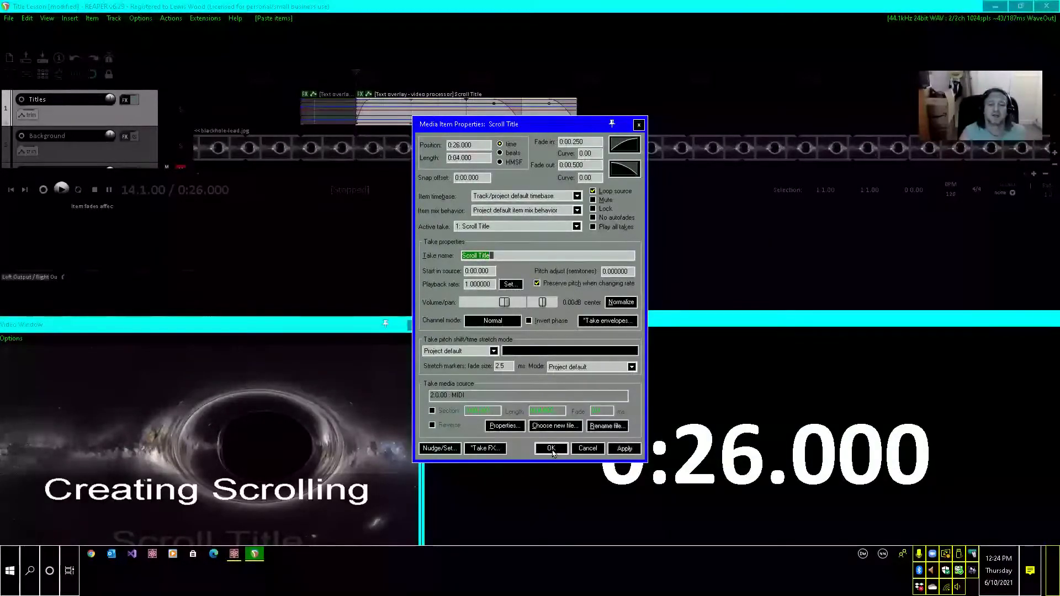
text(Tit)
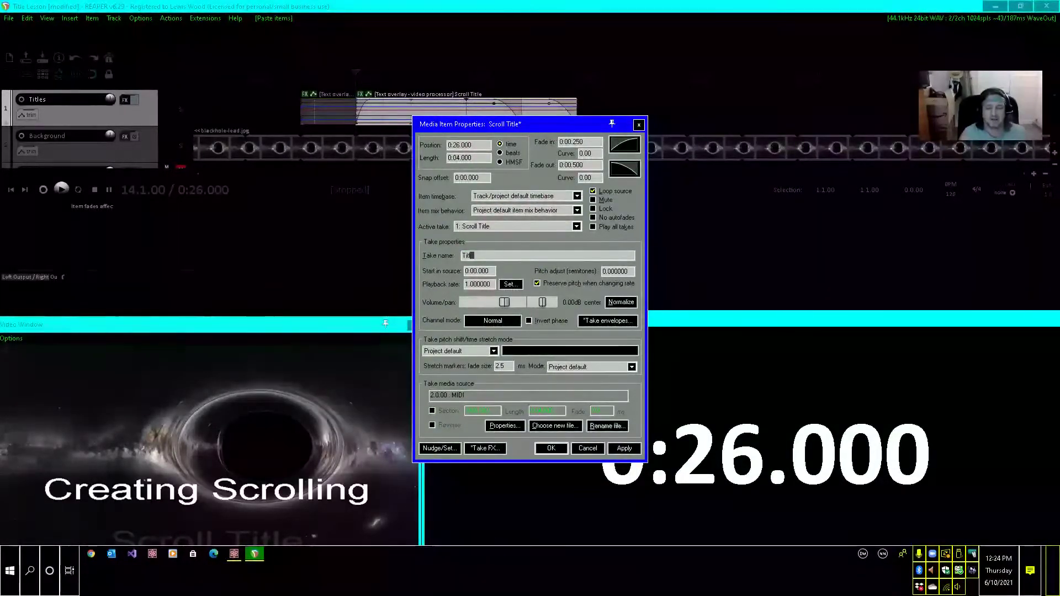
text(les)
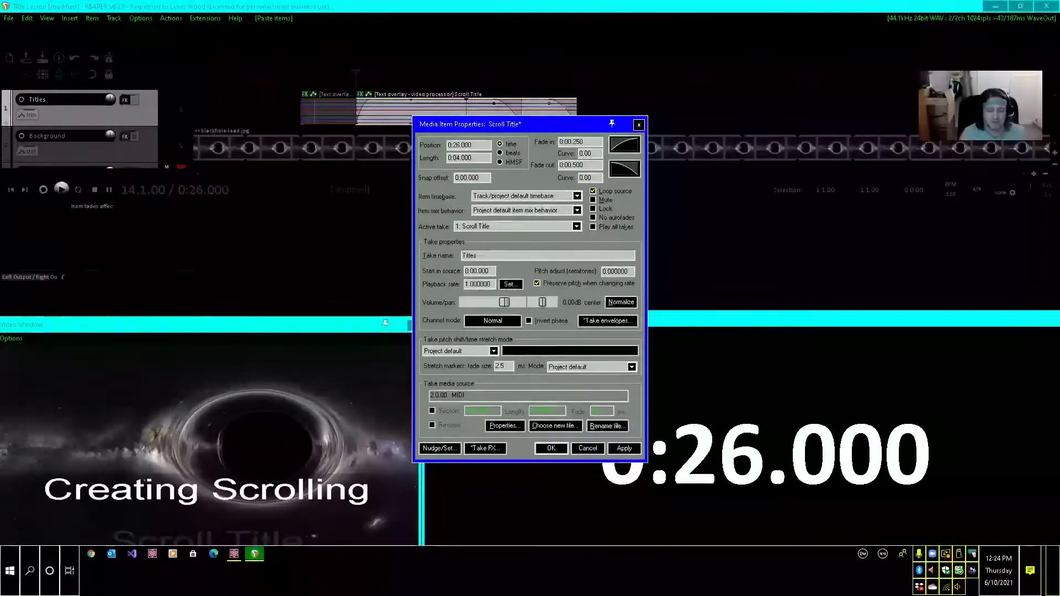
text( Us)
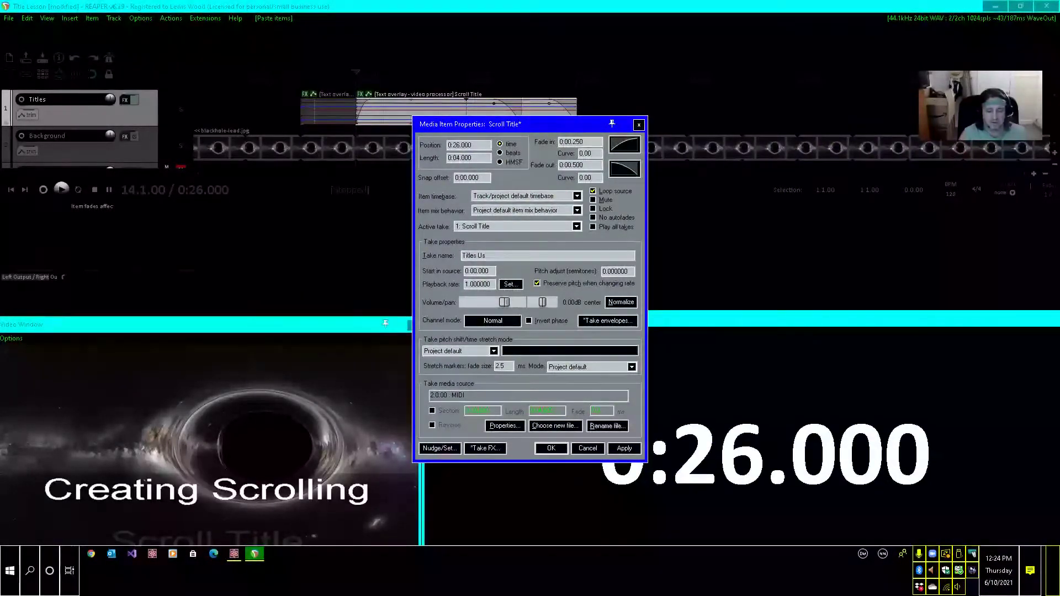
text(ing)
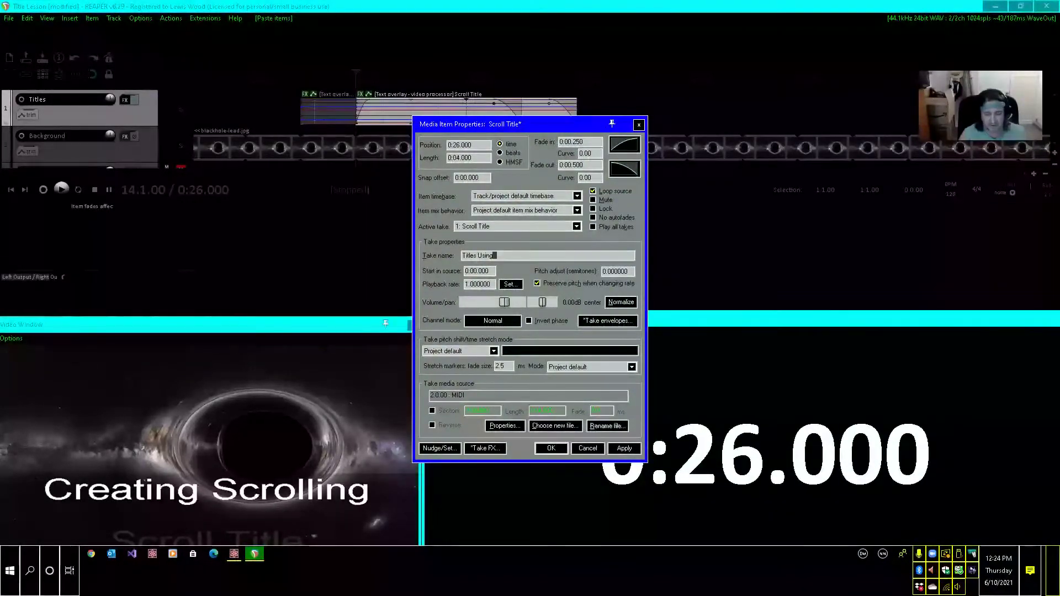
key(Return)
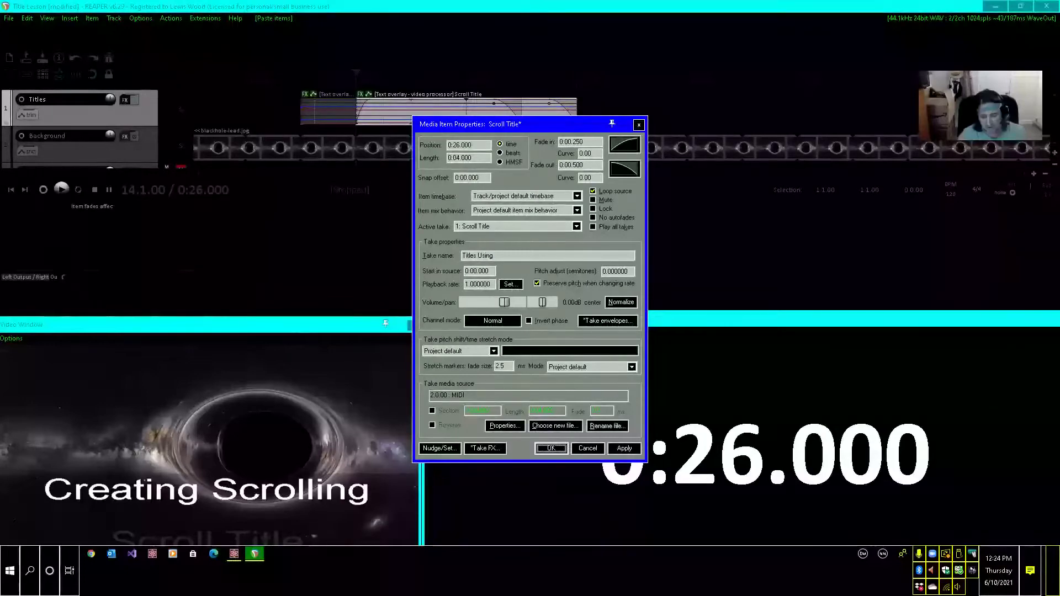
key(alt+t)
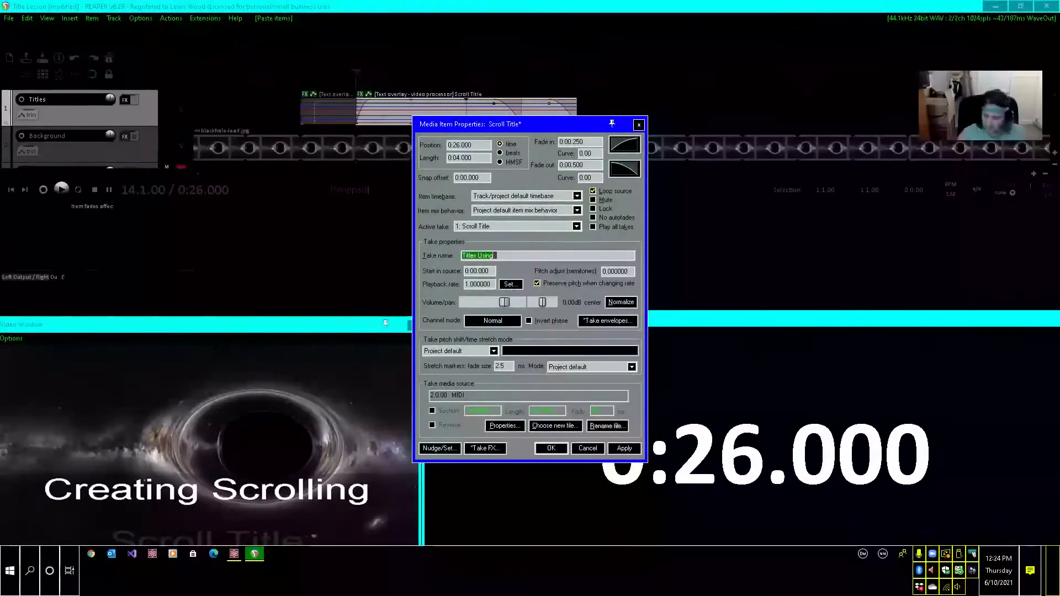
key(alt+a)
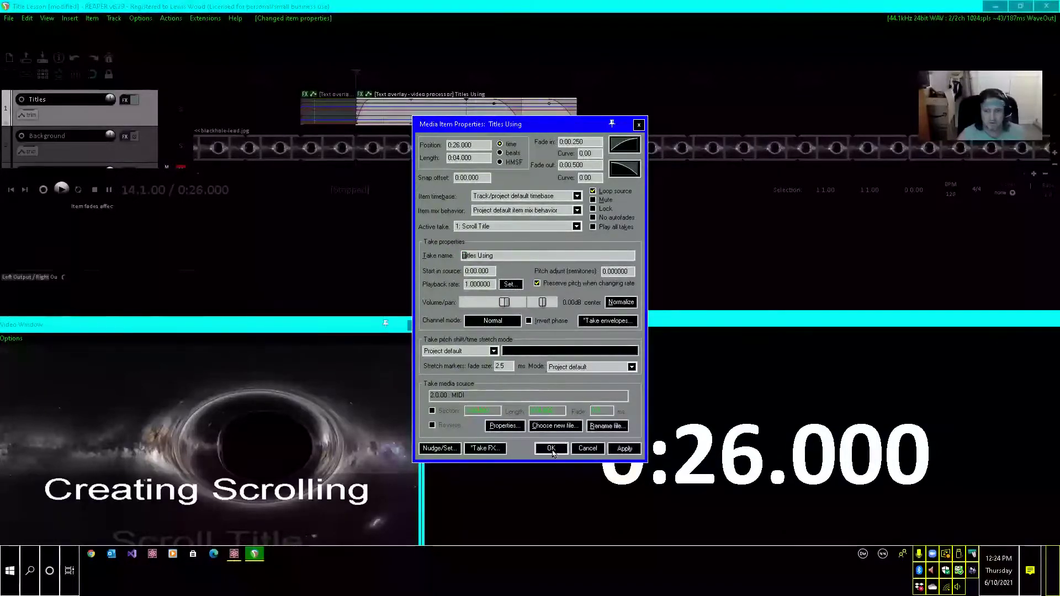
click(551, 448)
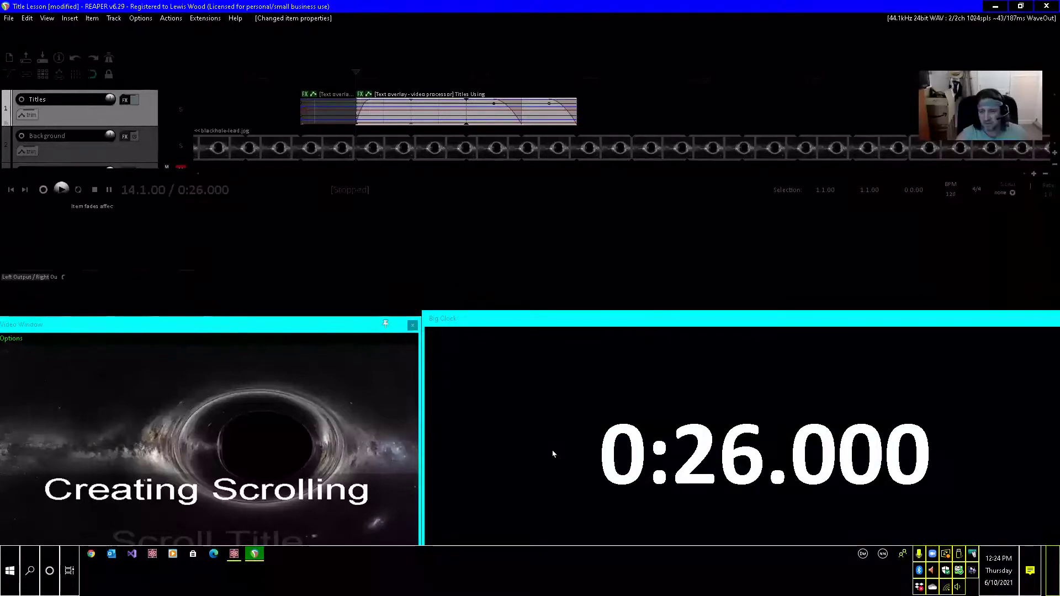
Paste the copied Scroll Title item at 0:27 on the Titles track and return the edit cursor to its start.
key(Right)
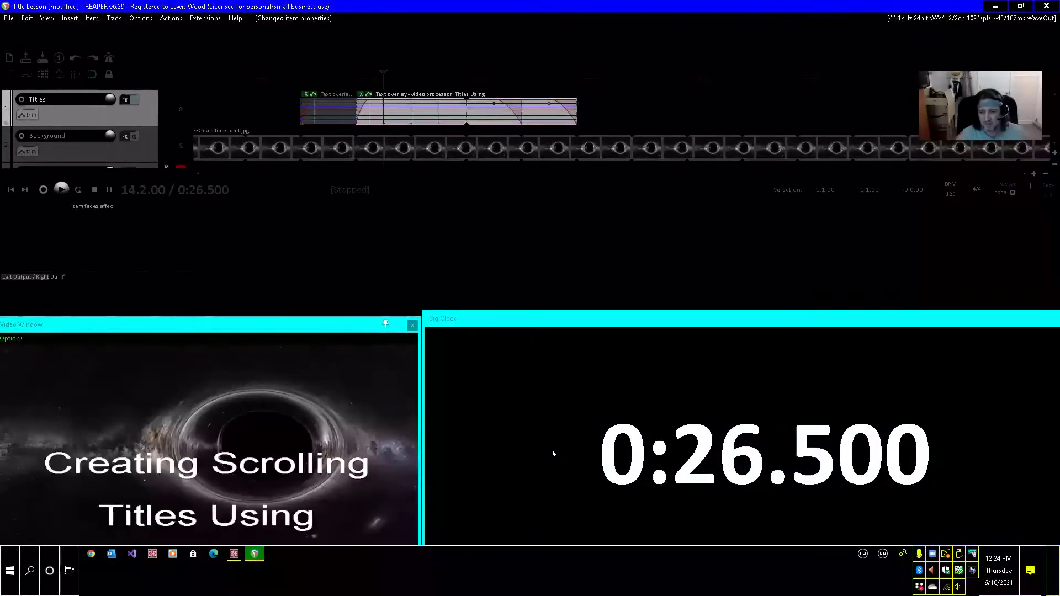
key(Right)
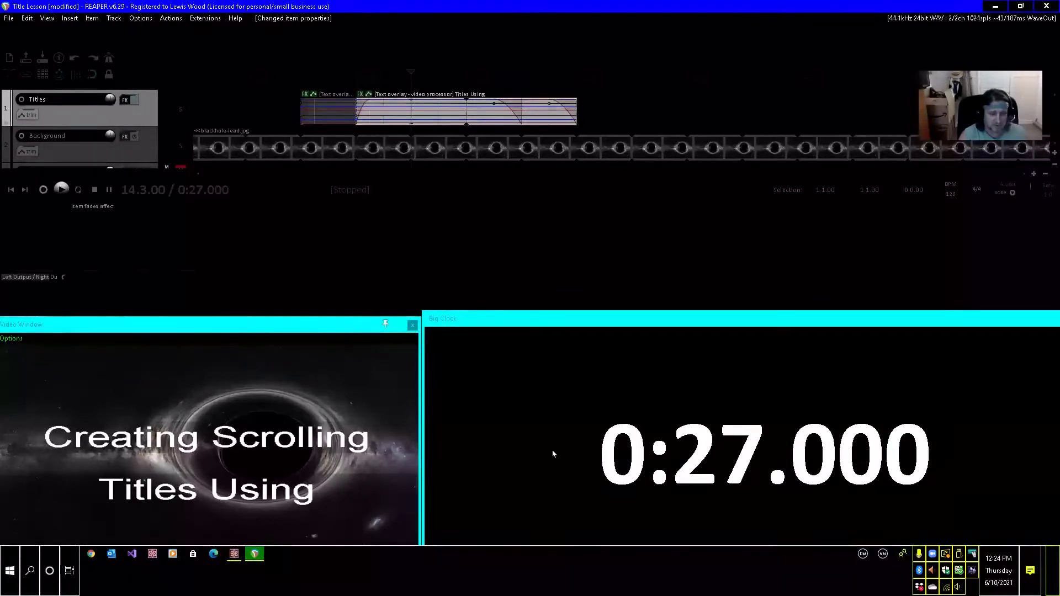
key(ctrl+v)
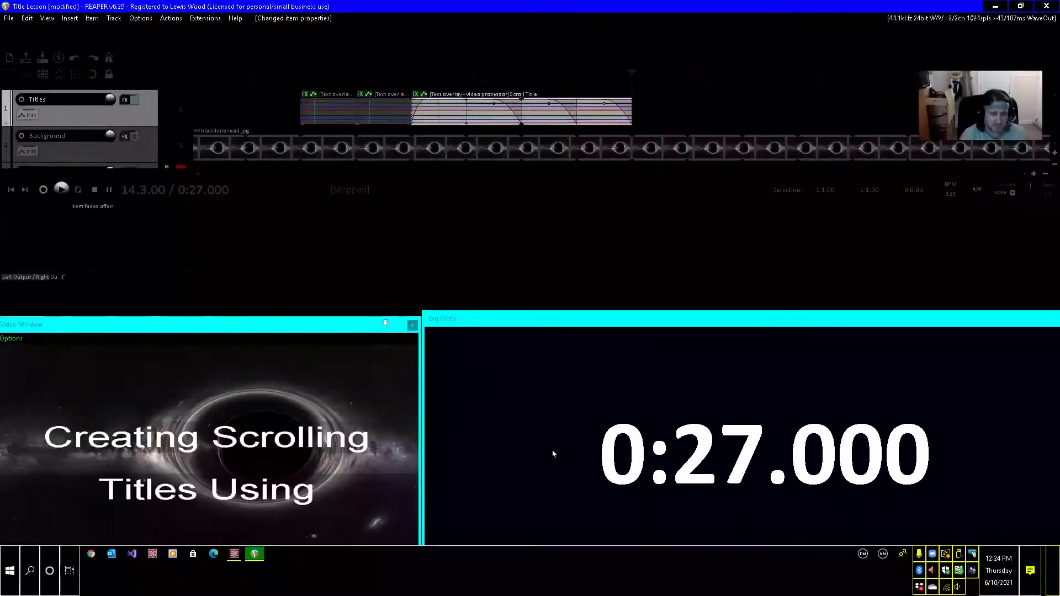
key(ctrl+v)
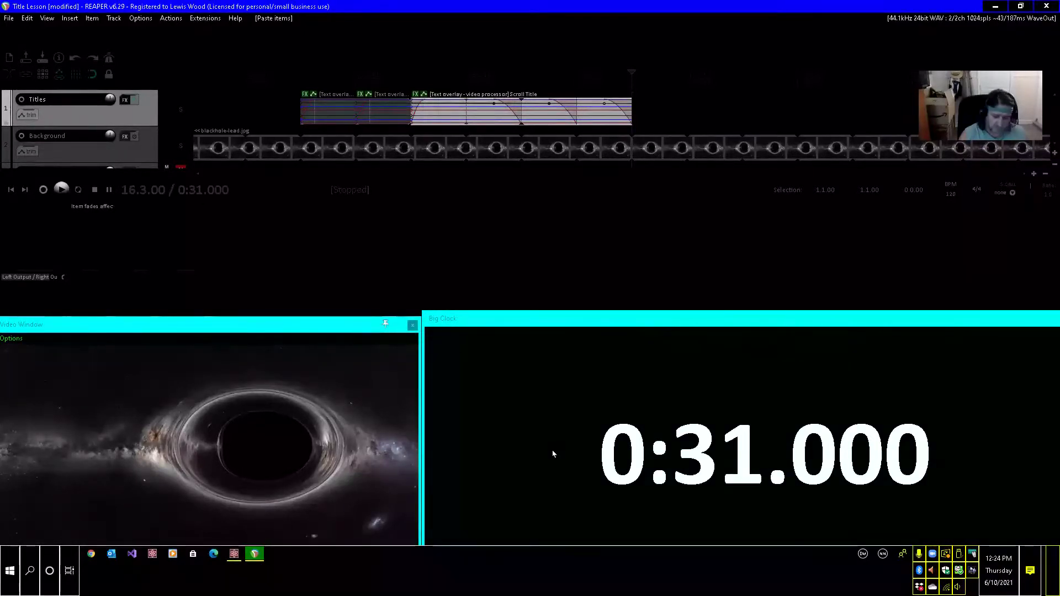
key(ctrl+Left)
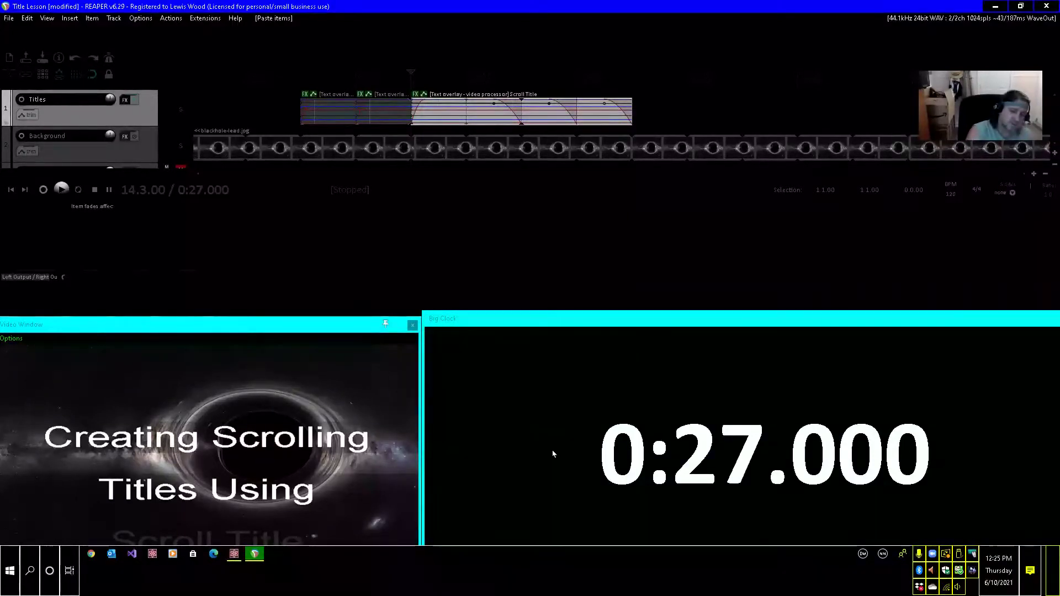
Rename the take of the title item at 0:27 as "Reaper........" in its item properties.
key(F2)
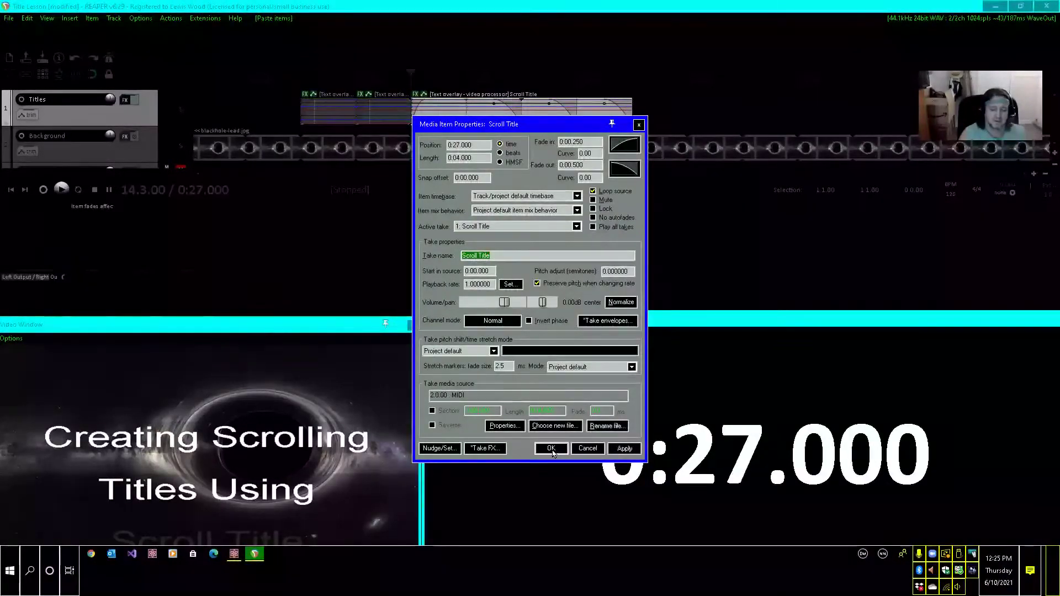
text(Reaper)
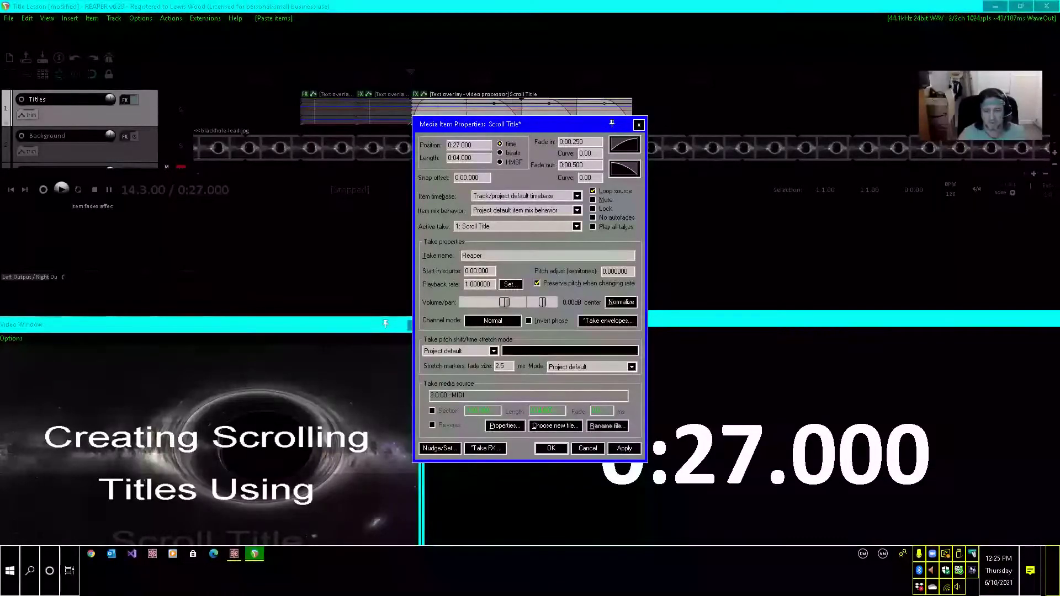
text(.)
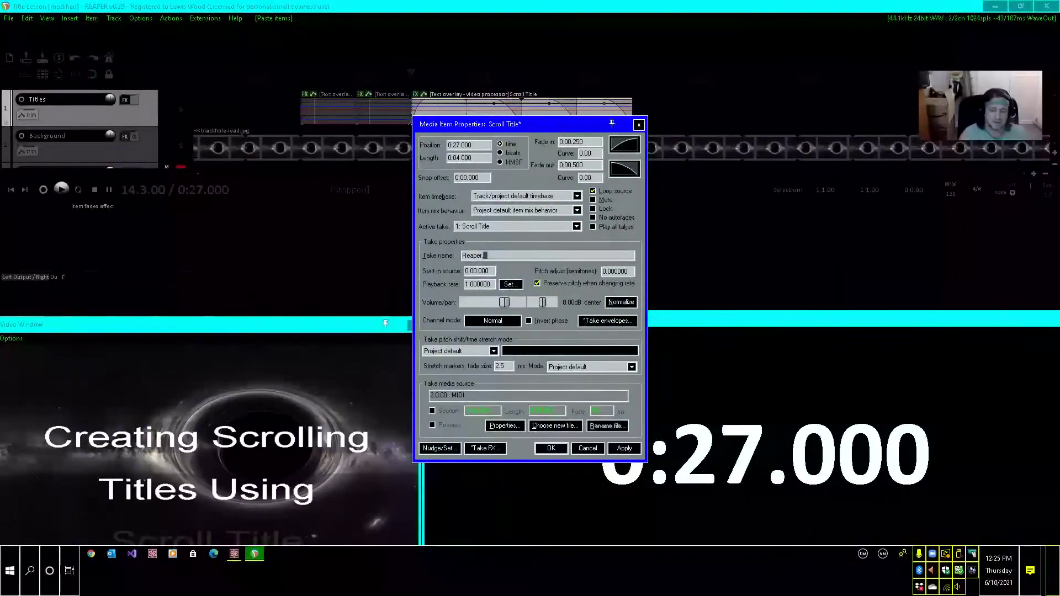
text(.....)
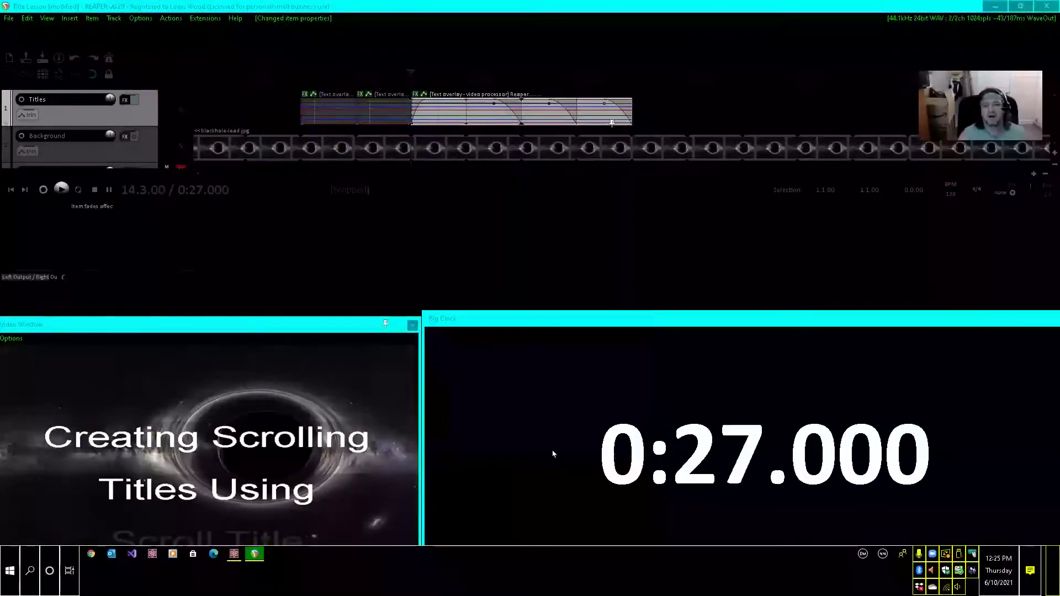
click(551, 450)
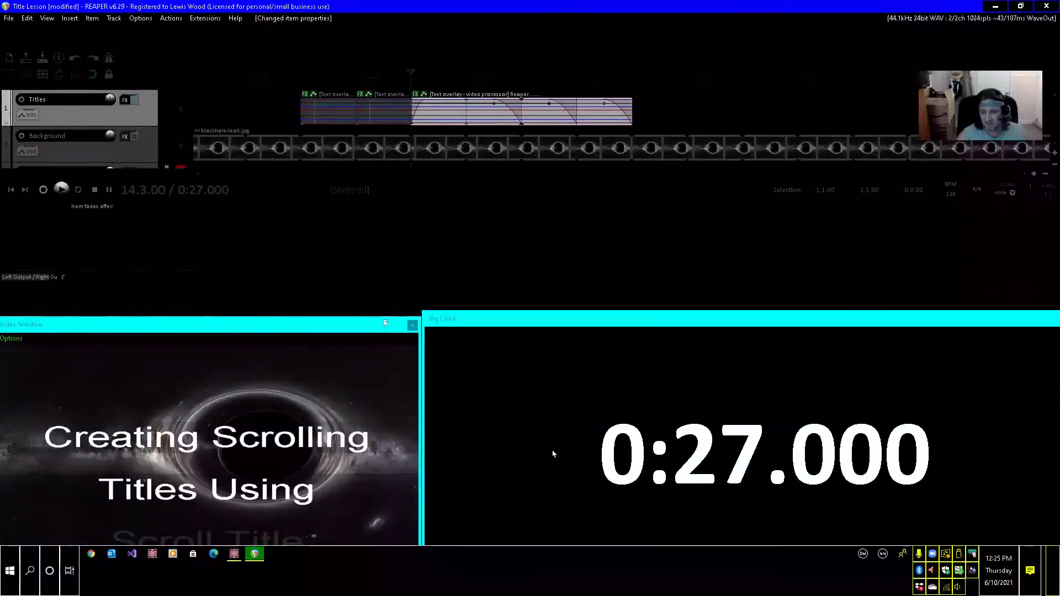
Paste the copied Scroll Title item at 0:28 on the Titles track and return the edit cursor to its start.
key(ctrl+Page_Down)
key(ctrl+Page_Down)
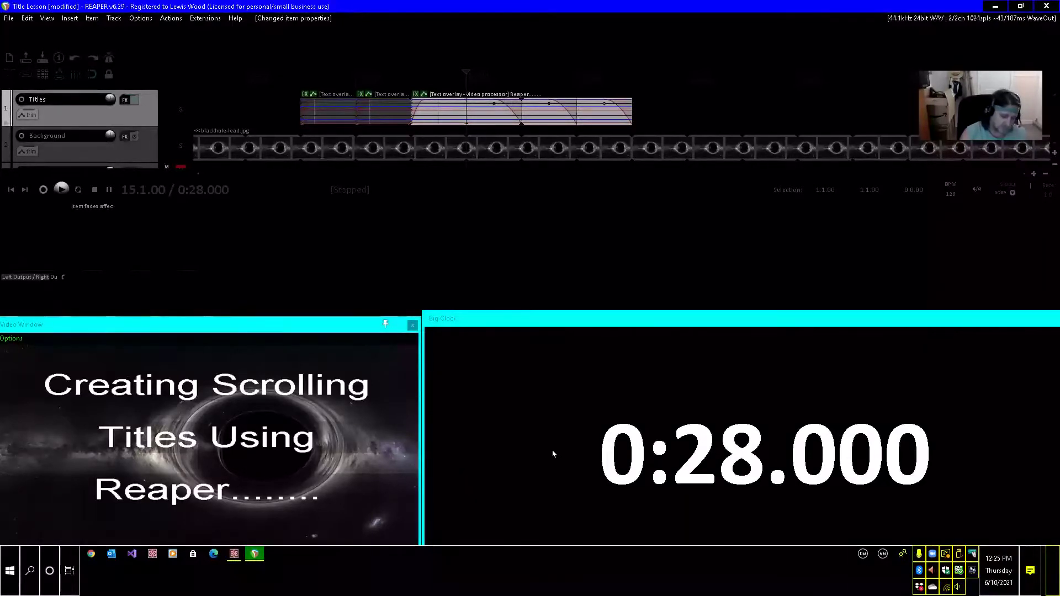
key(ctrl+v)
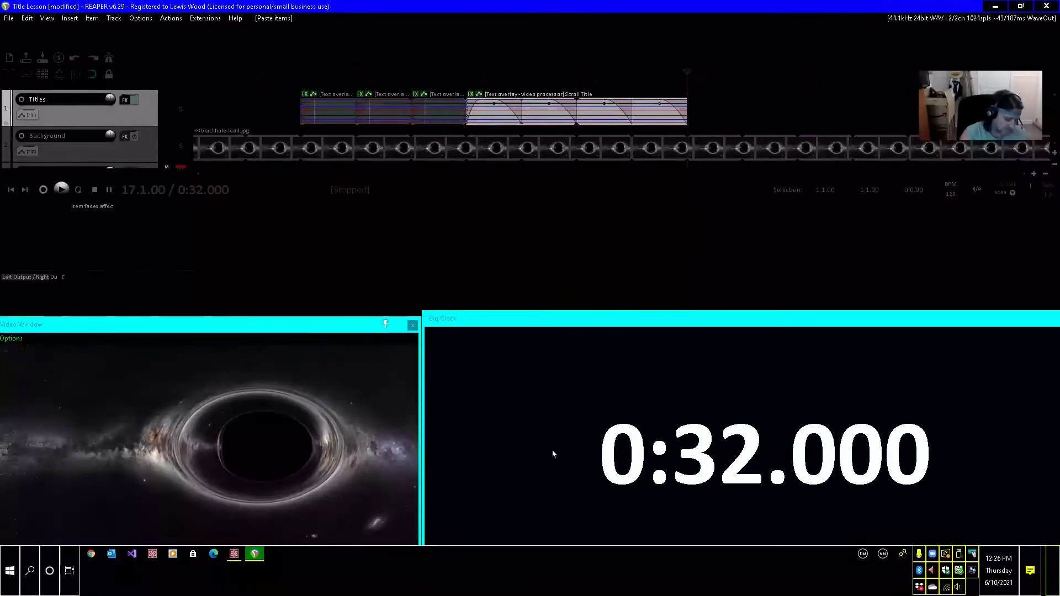
key(ctrl+Left)
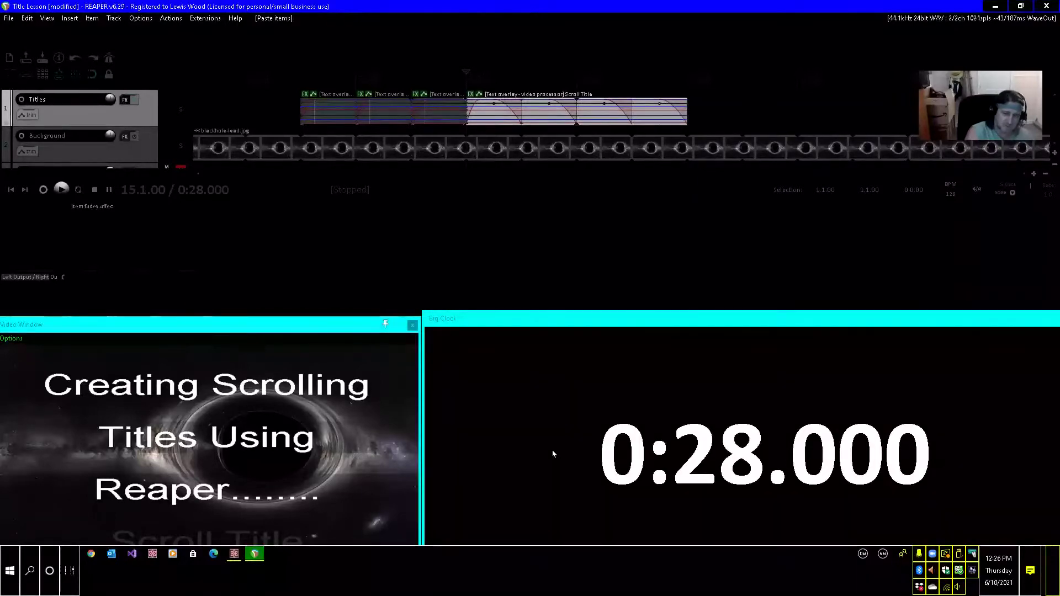
Rename the take of the title item at 0:28 as "Technique and Tricks" in its item properties.
key(F2)
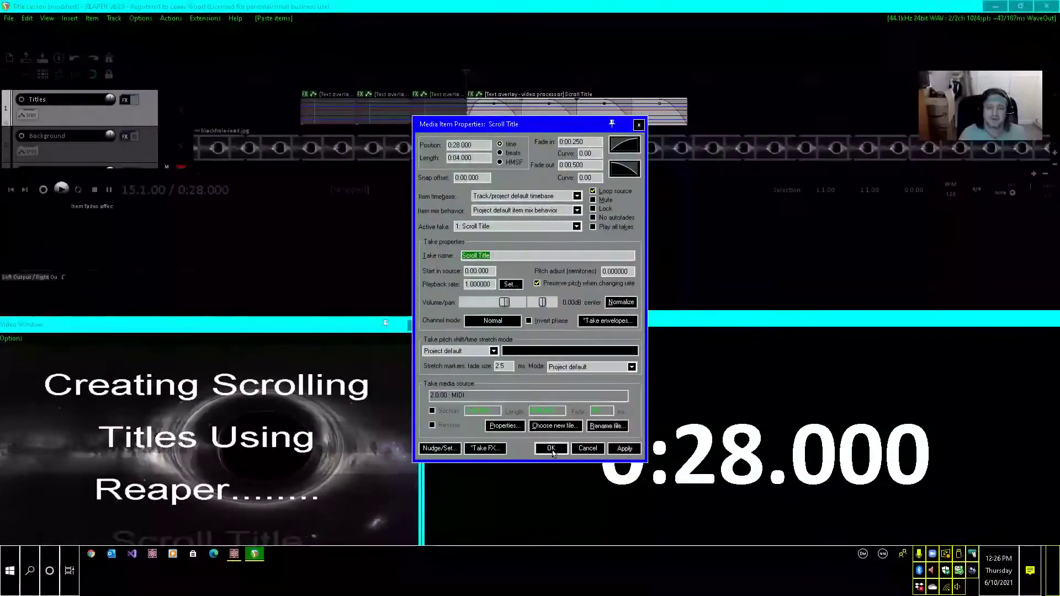
text(T)
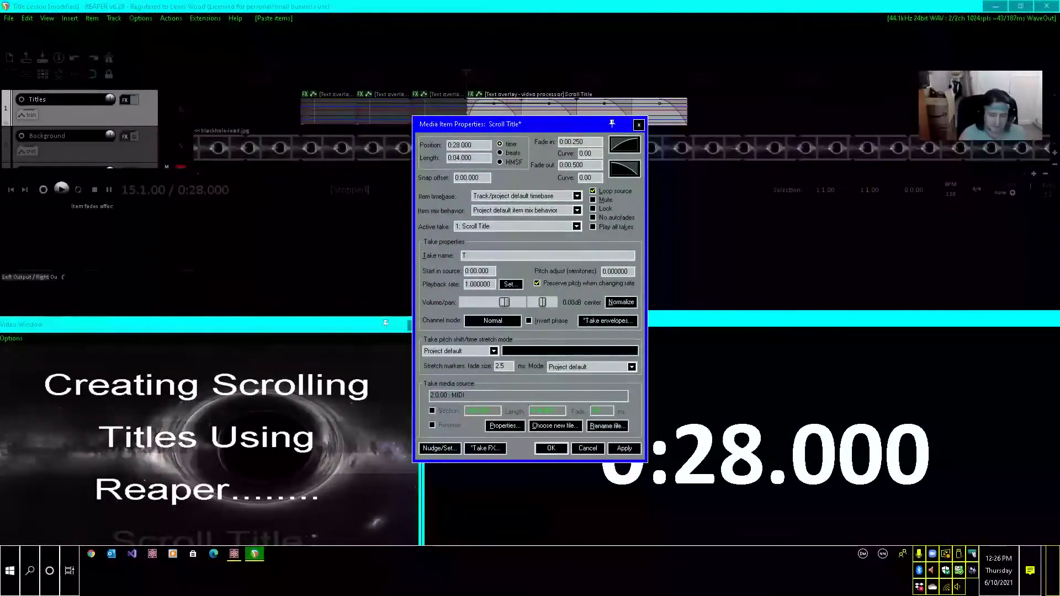
text(echn)
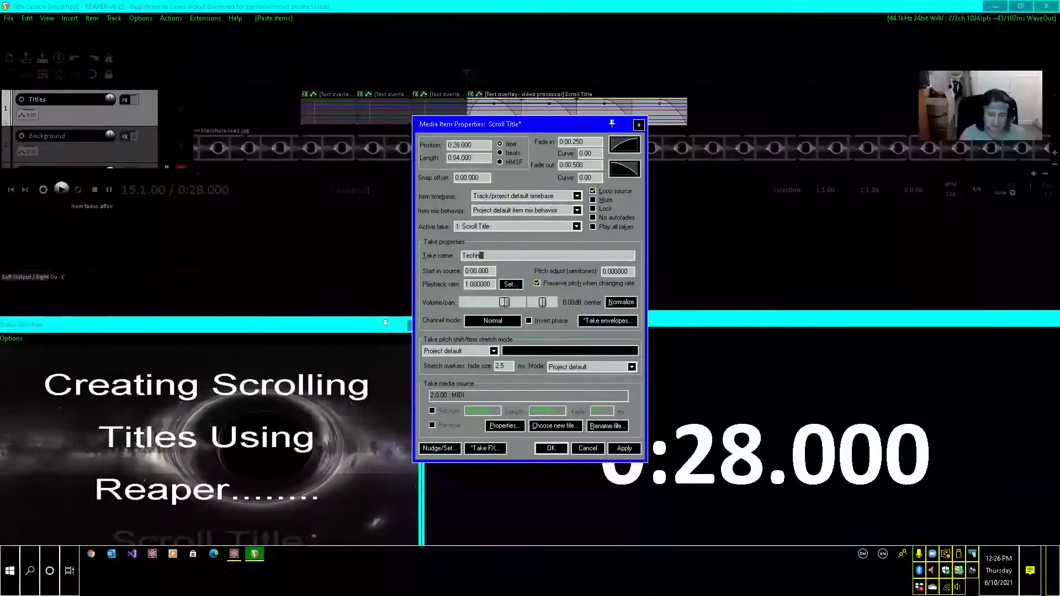
text(iqu)
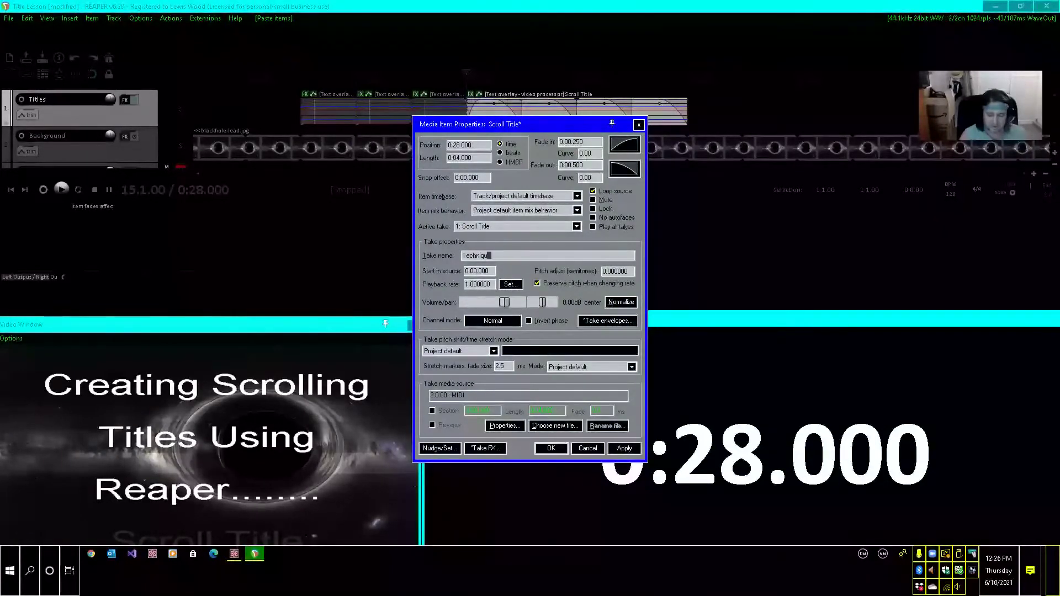
text(e an)
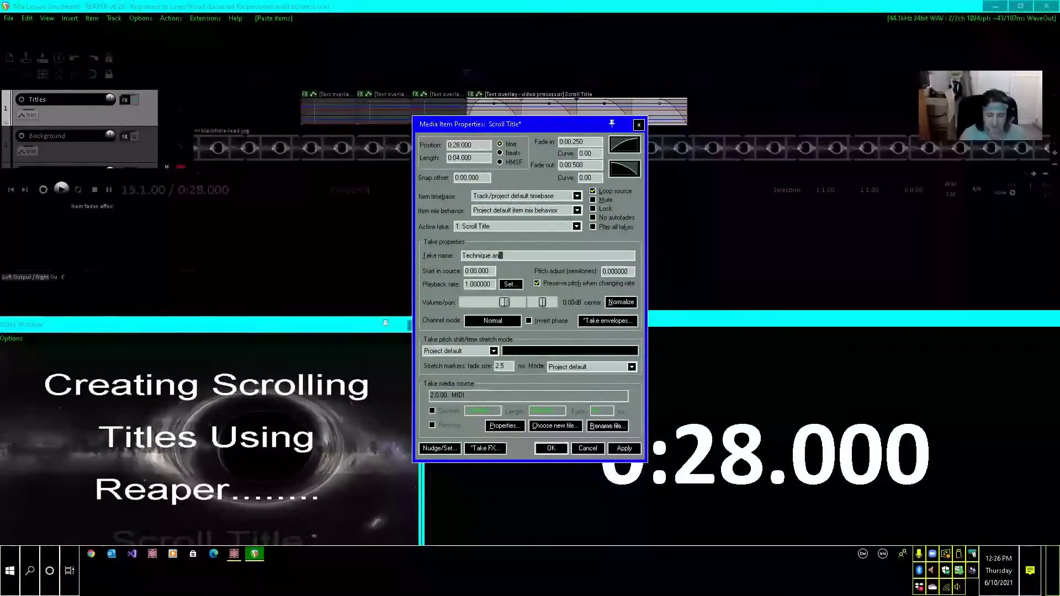
text(d Tric)
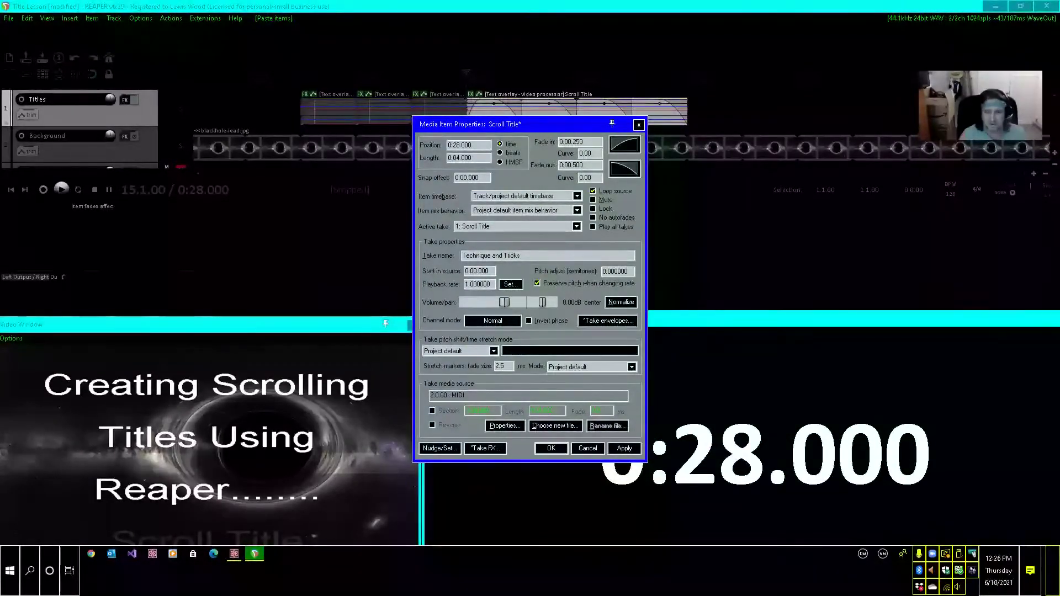
text(ks)
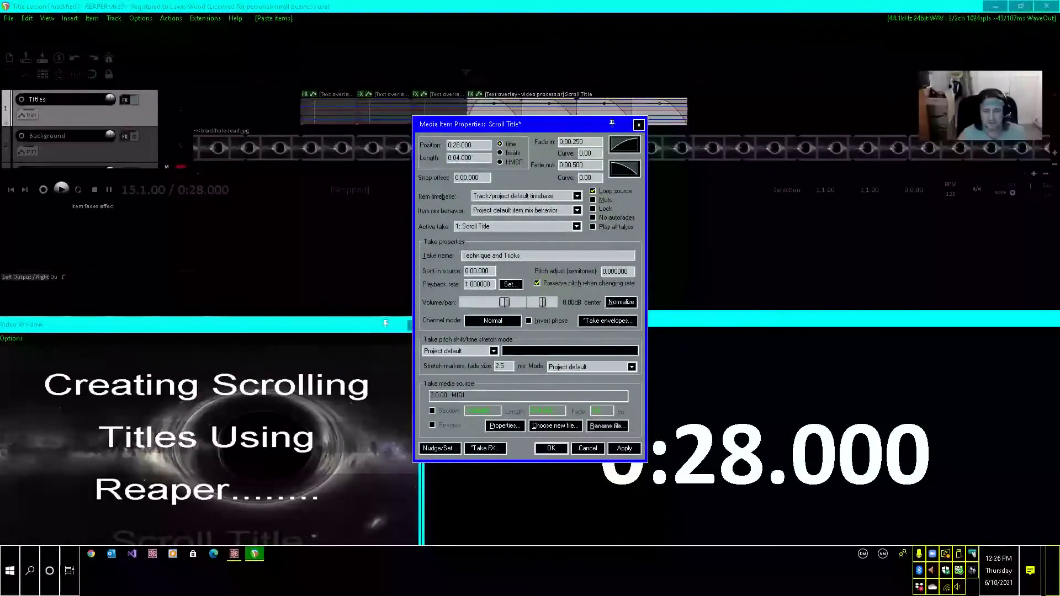
click(624, 449)
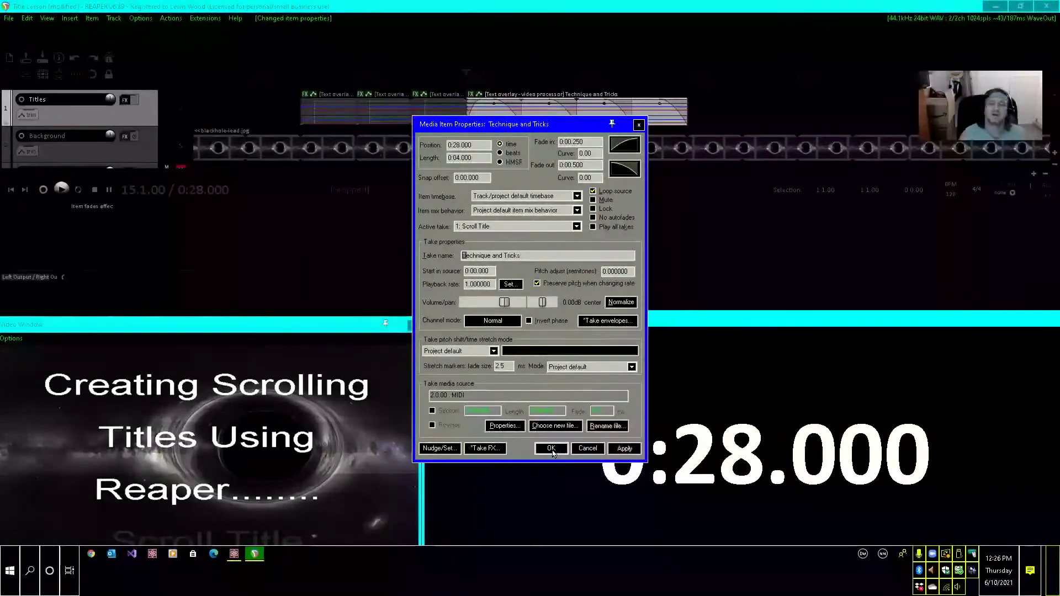
click(551, 449)
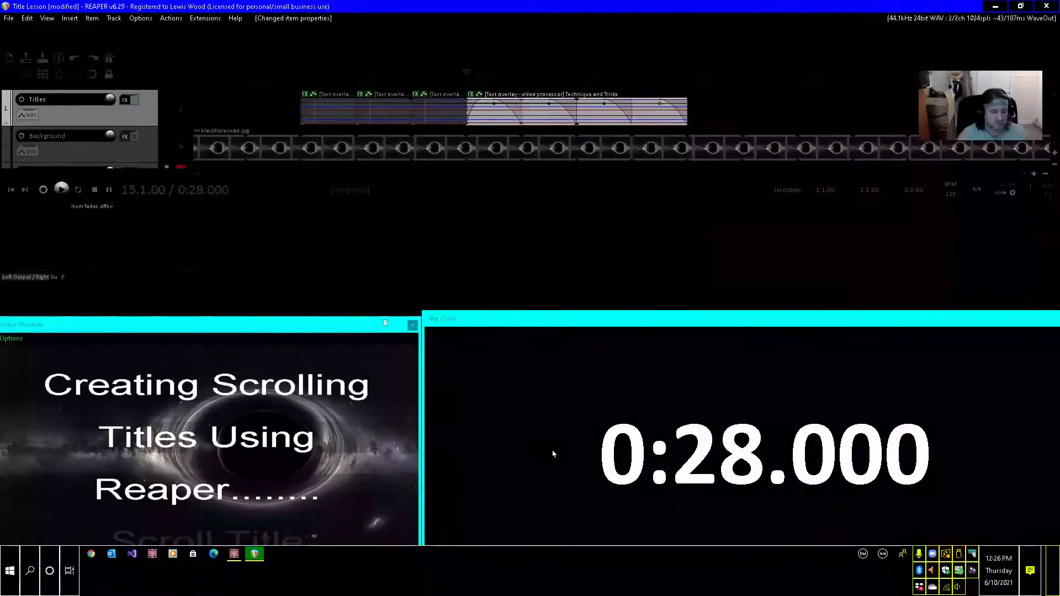
Paste the copied Scroll Title item at 0:29 on the Titles track and return the edit cursor to its start.
key(Right)
key(Right)
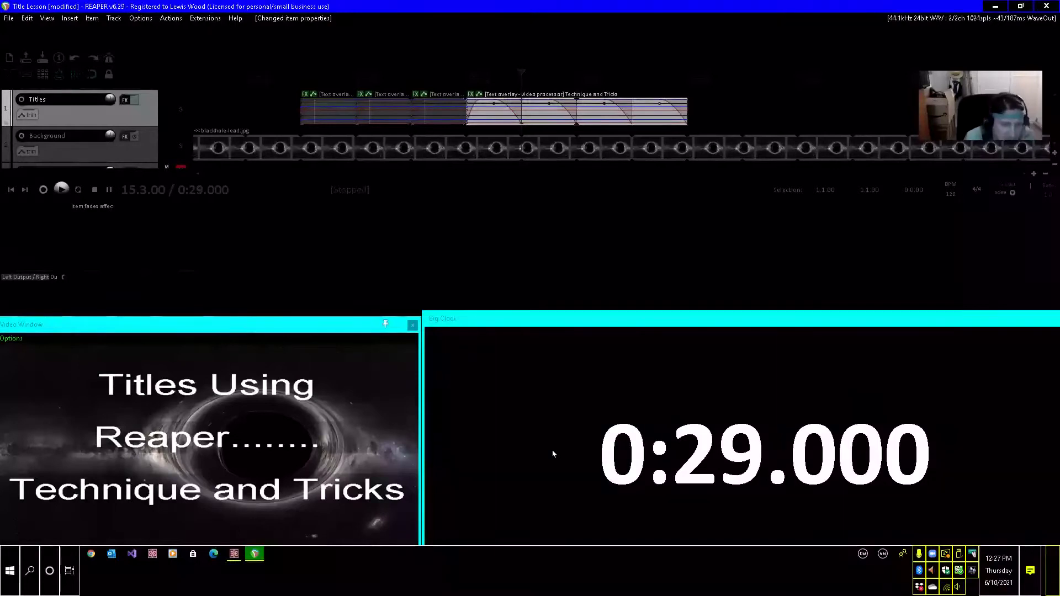
key(ctrl+v)
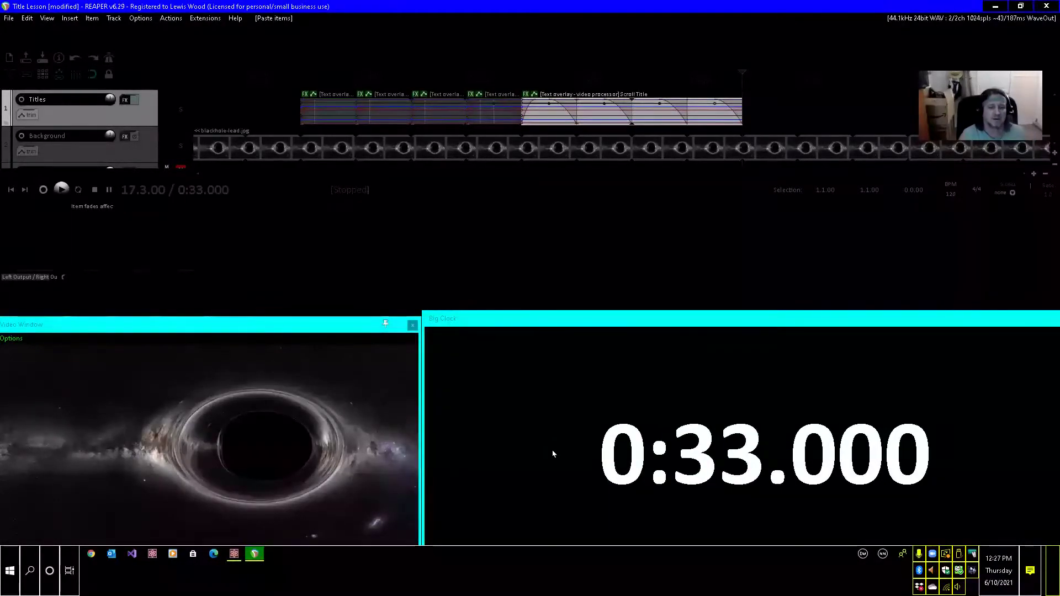
key(ctrl+Left)
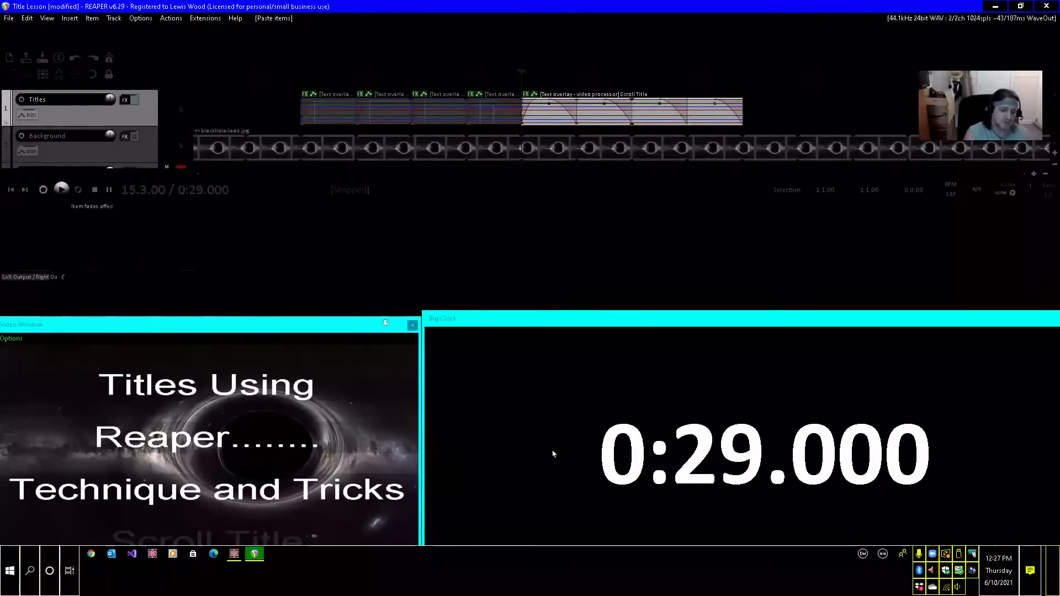
Rename the take of the title item at 0:29 as "Accessible by the Blind" in its item properties.
key(F2)
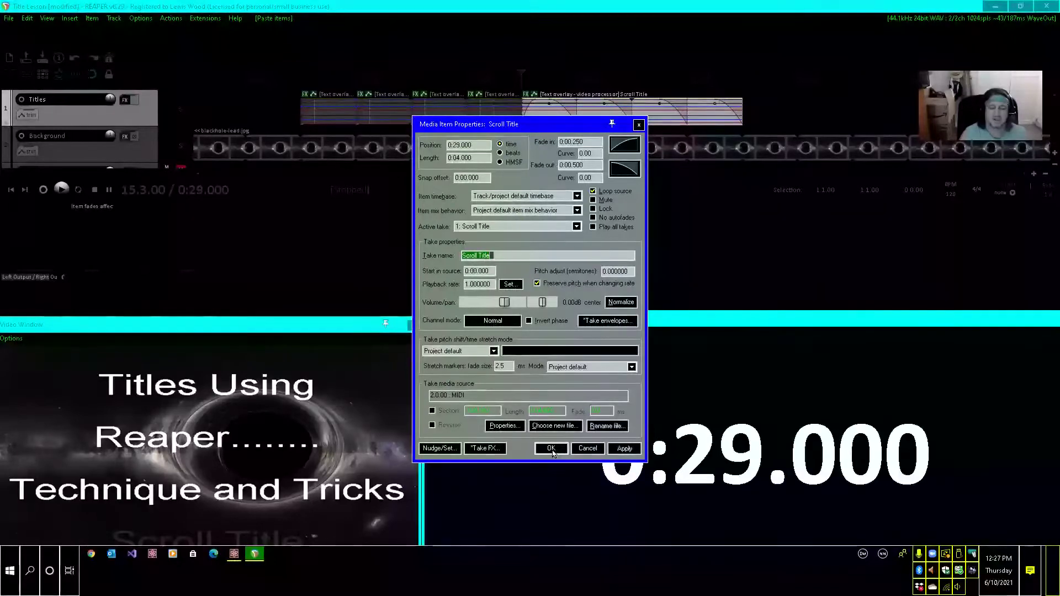
text(Access)
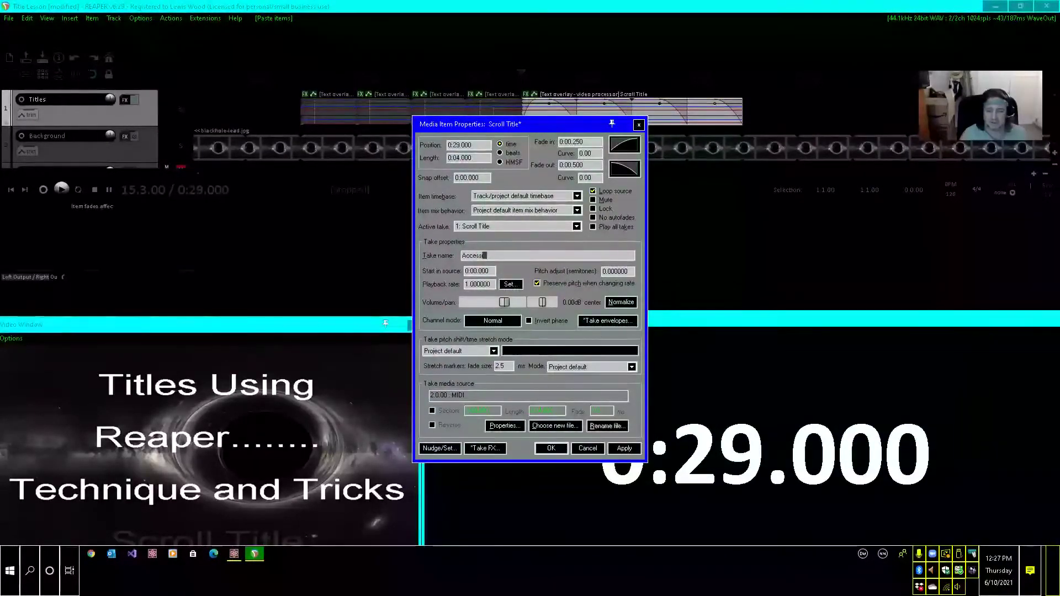
text(ible)
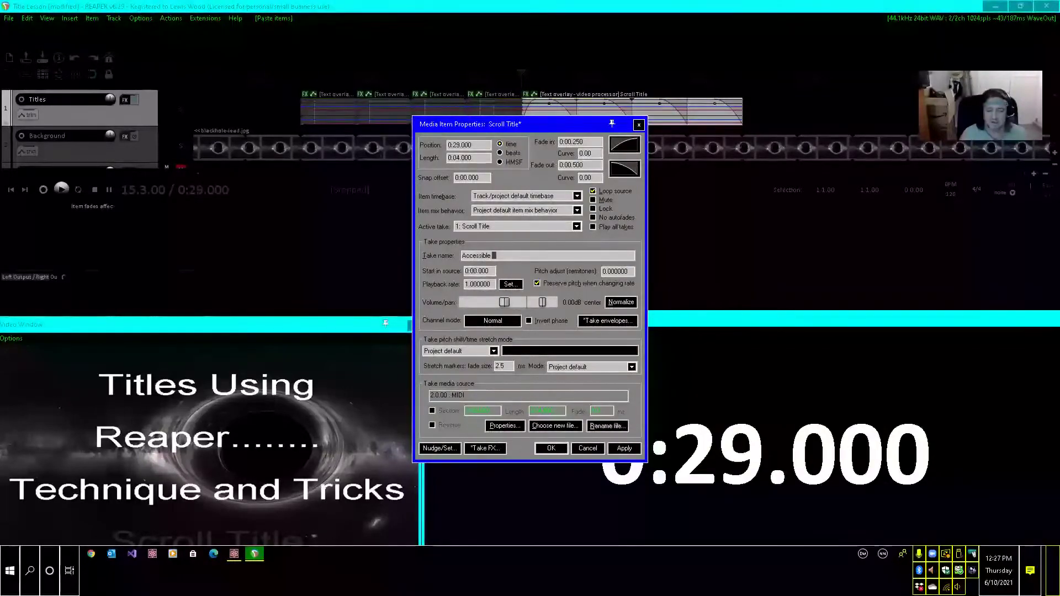
text( by the)
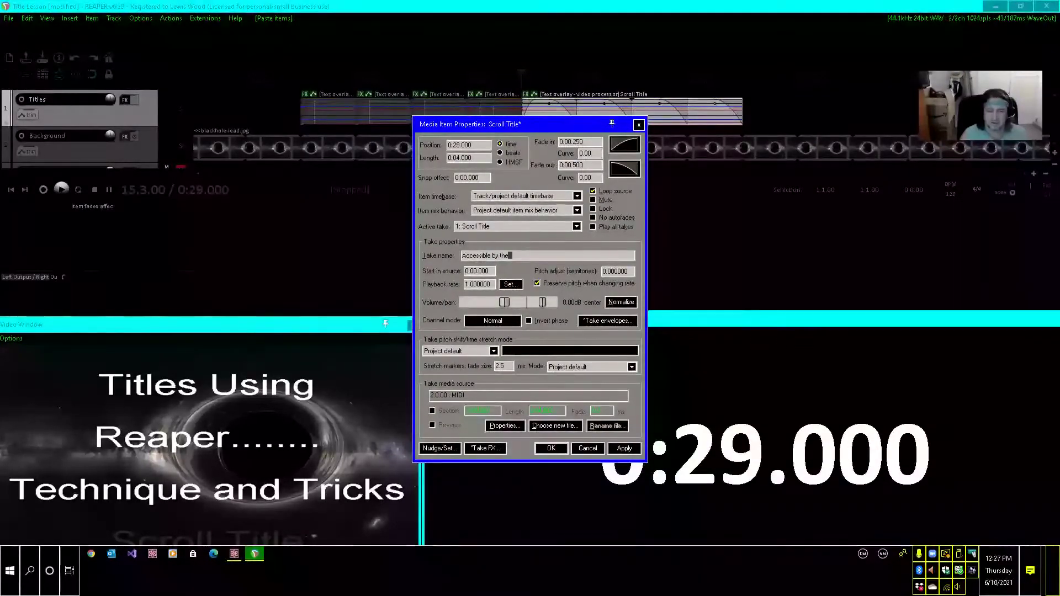
text( Blind)
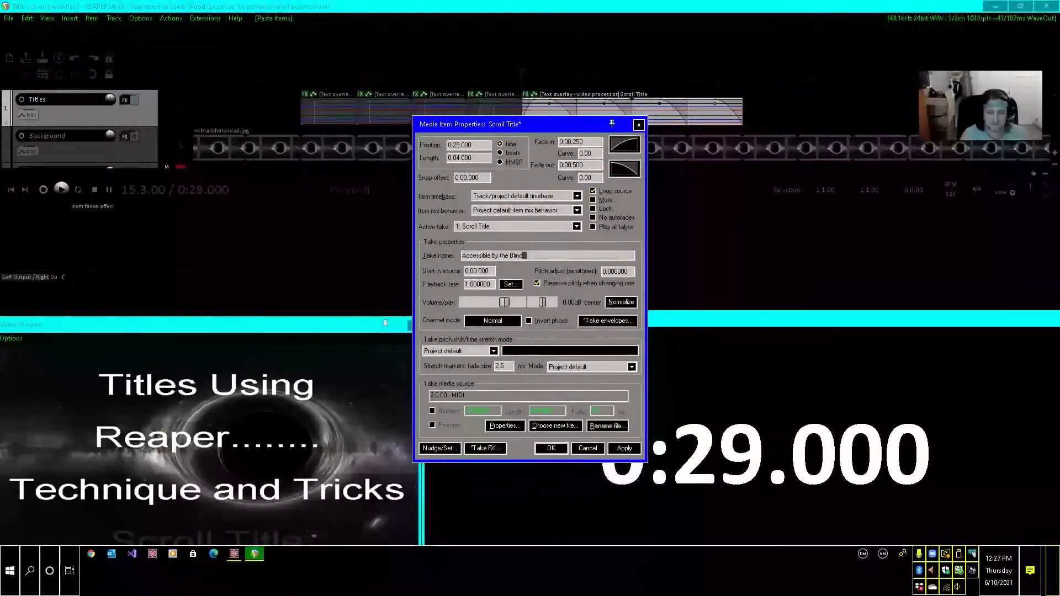
click(552, 450)
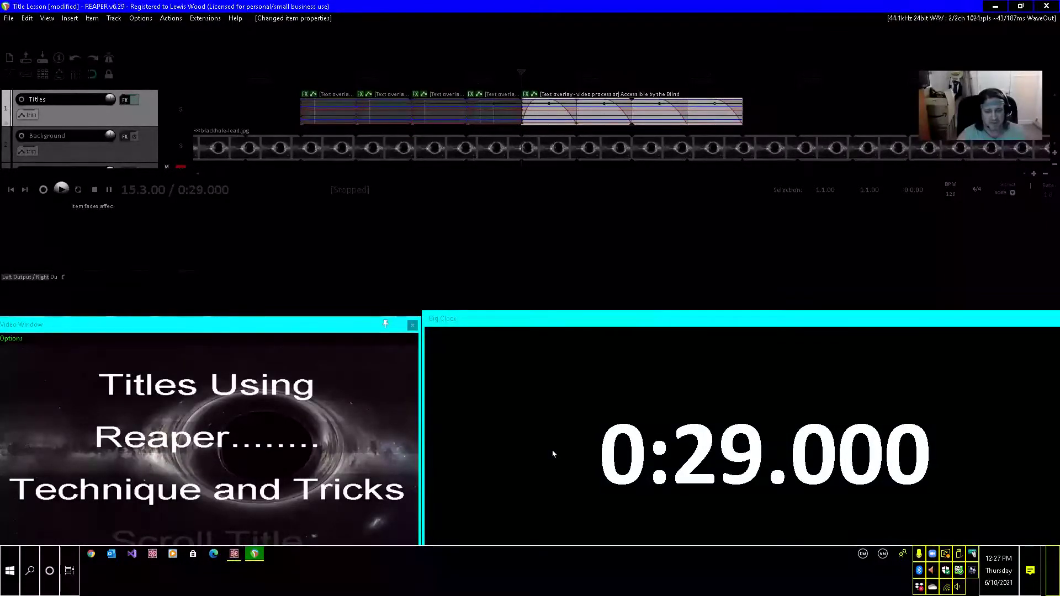
Paste the copied Scroll Title item at 0:30 on the Titles track and return the edit cursor to its start.
key(Right)
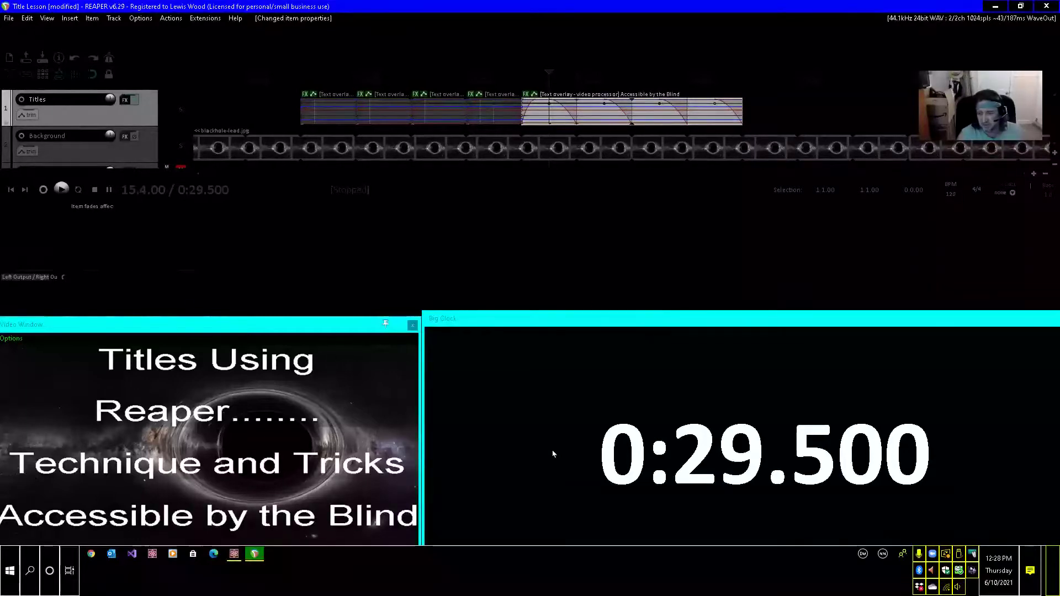
key(Left)
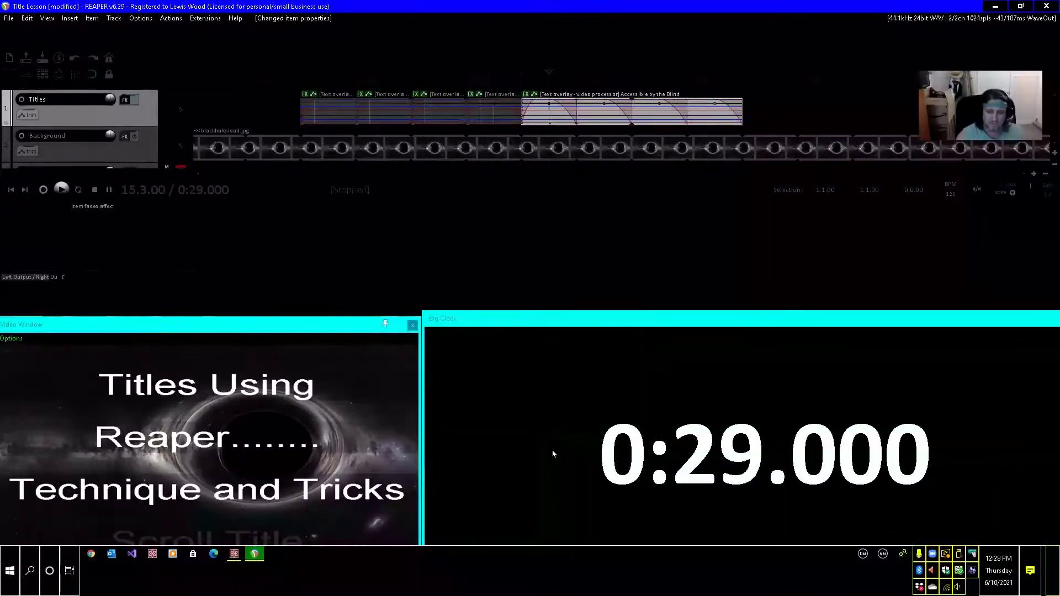
key(Right)
key(Right)
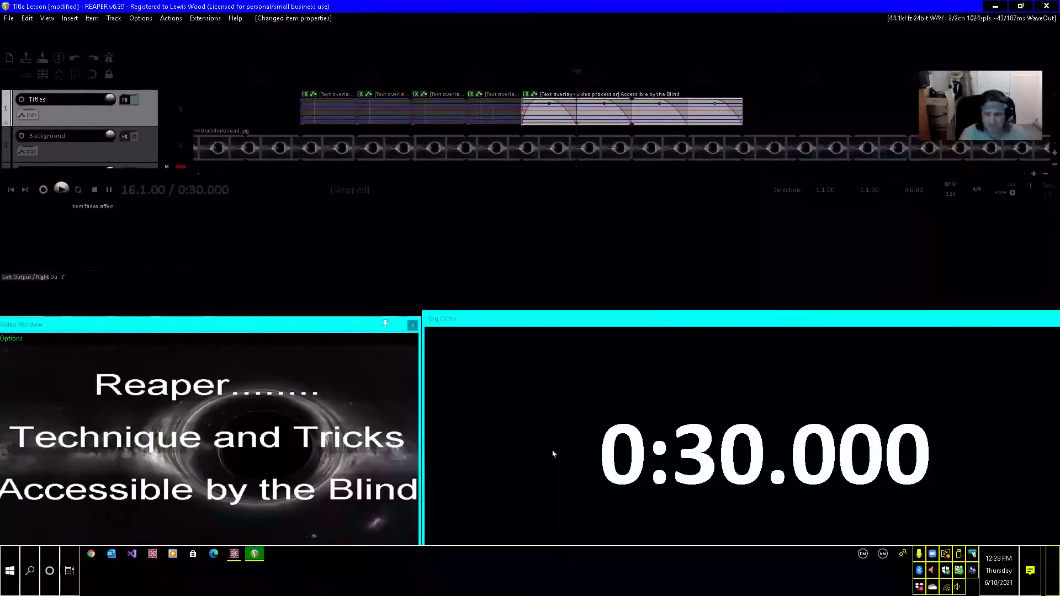
key(ctrl+v)
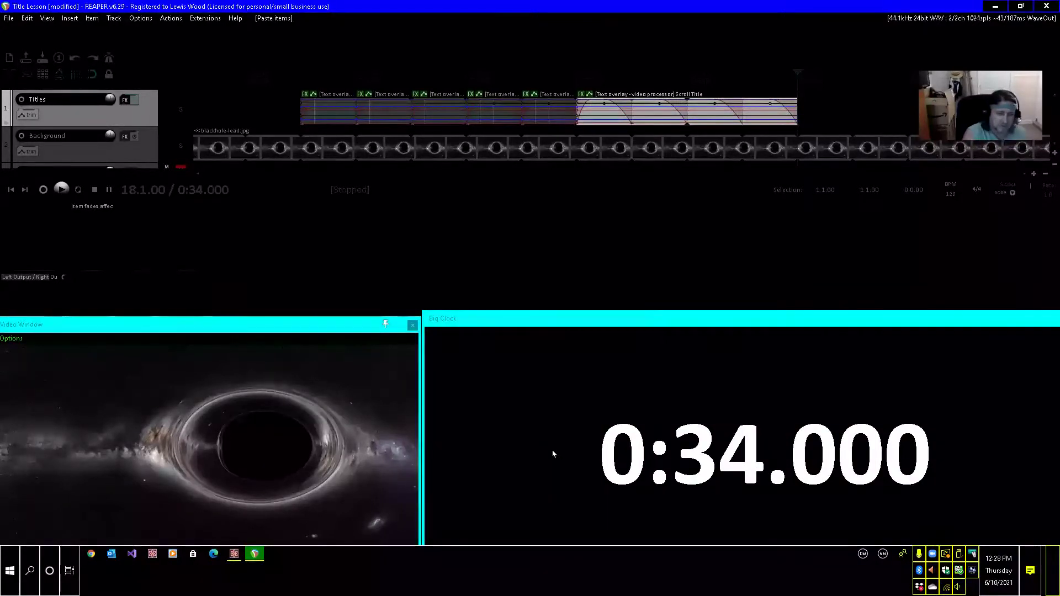
key(ctrl+Left)
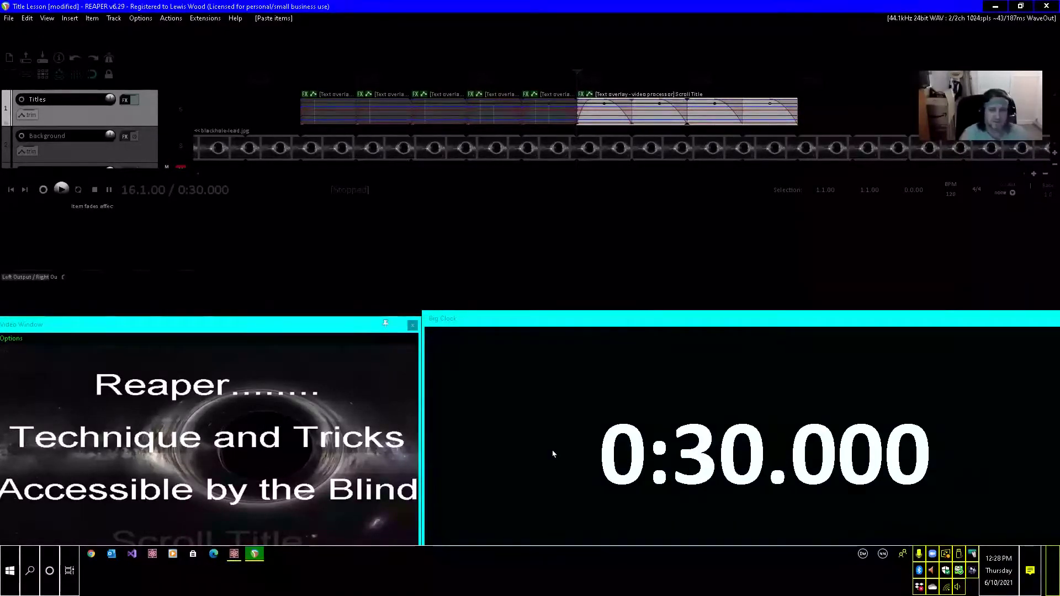
Rename the take of the title item at 0:30 as "Mainkg it Possible" in its item properties.
key(F2)
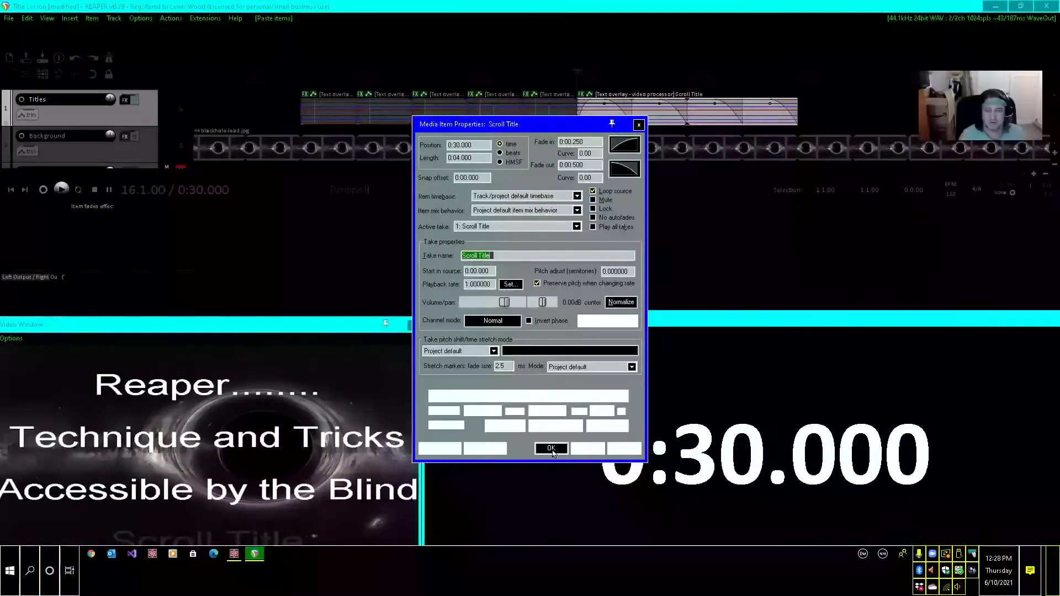
text(Main)
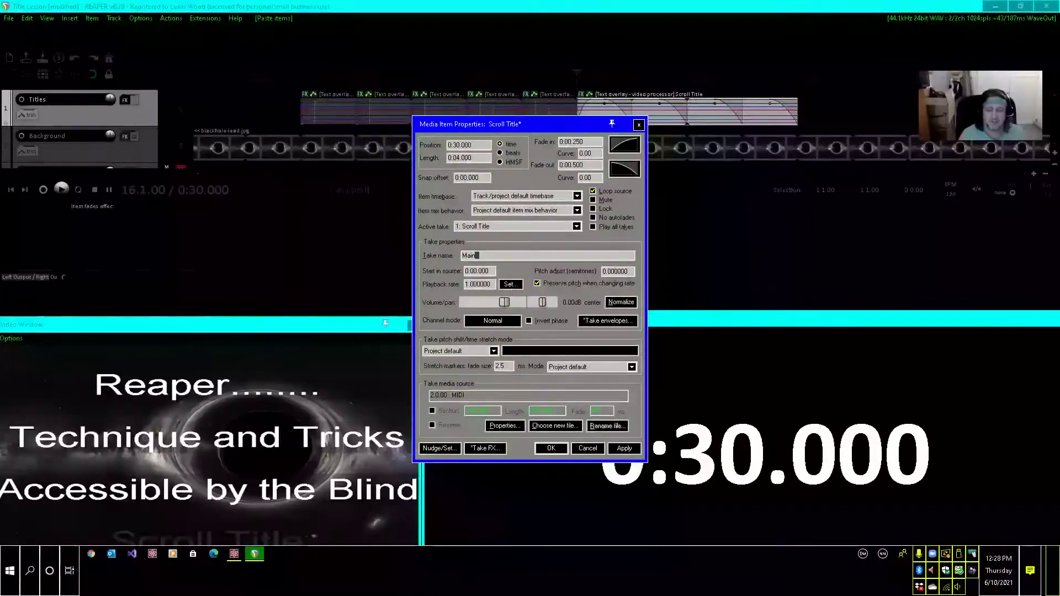
text(kg it)
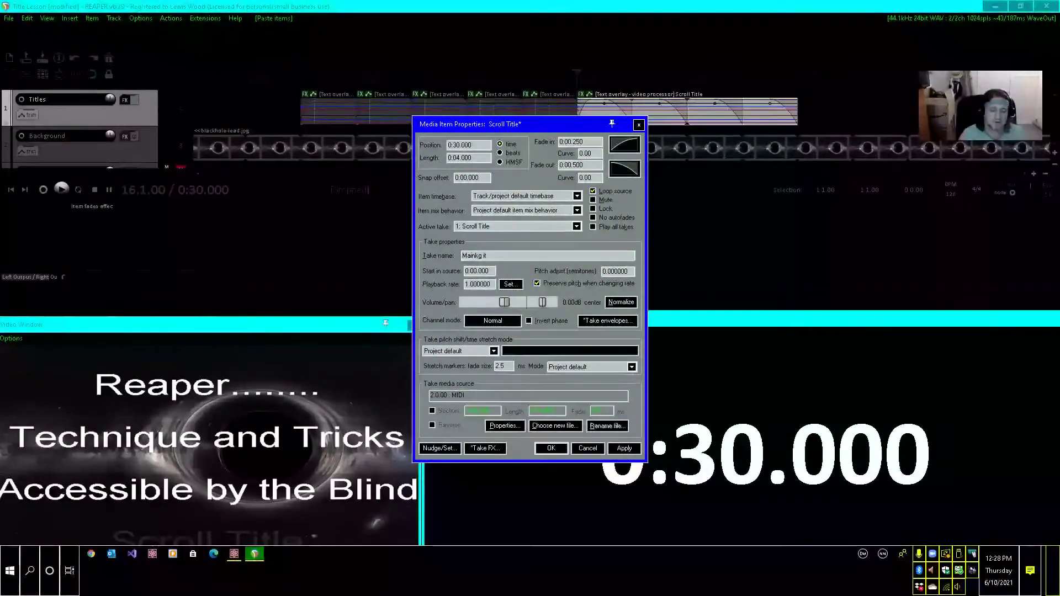
text( Possible)
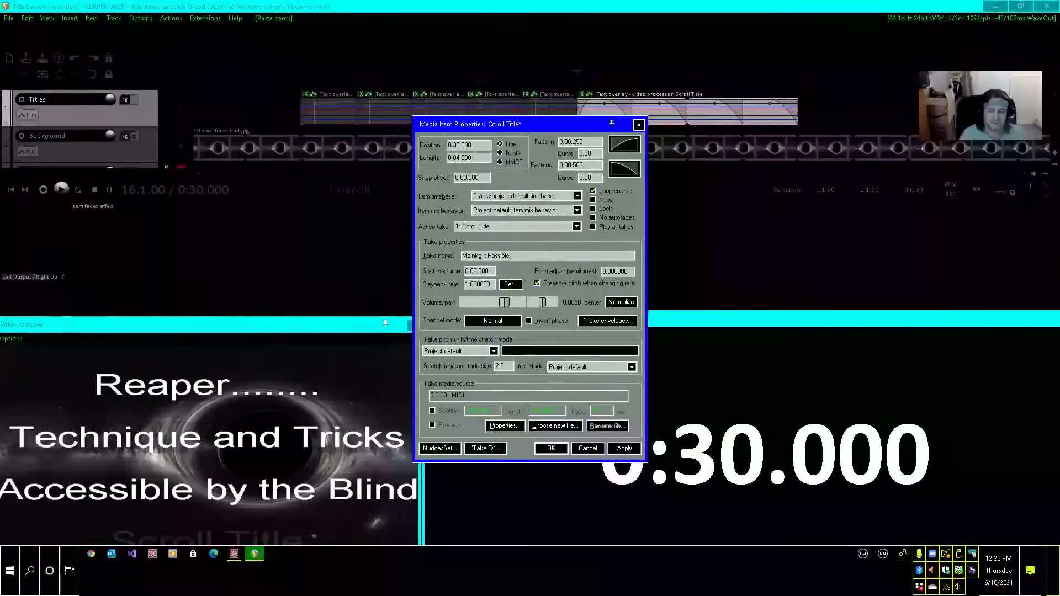
click(624, 449)
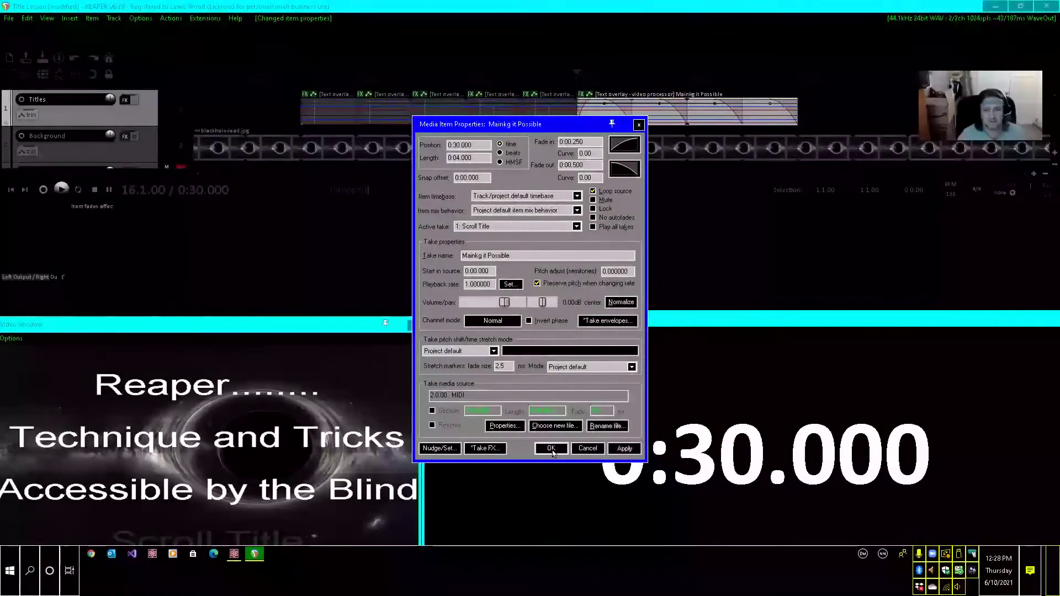
click(551, 449)
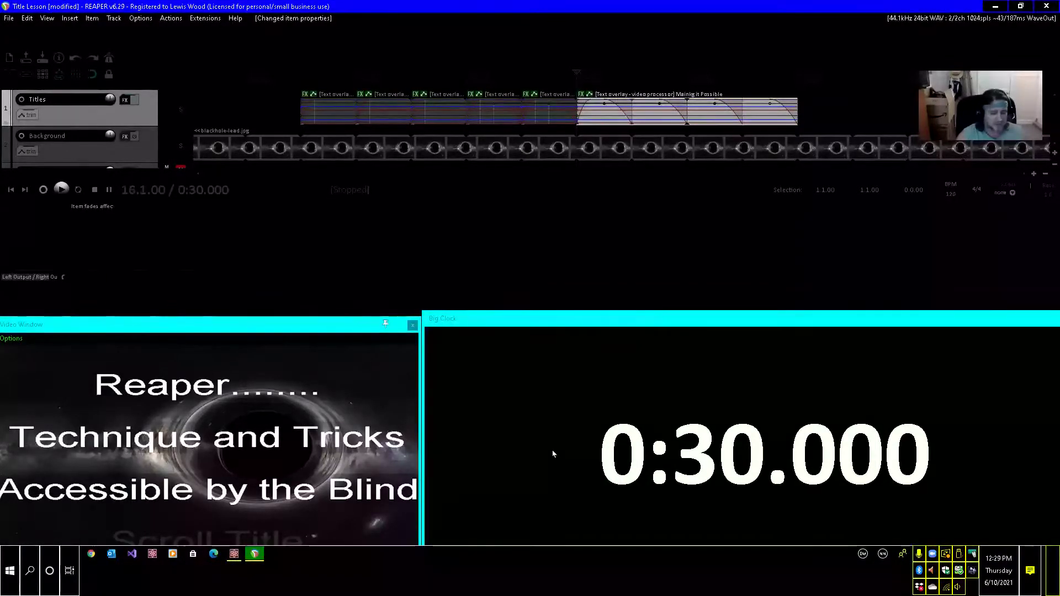
Paste the copied Scroll Title item at 0:31 on the Titles track and return the edit cursor to its start.
key(Right)
key(Right)
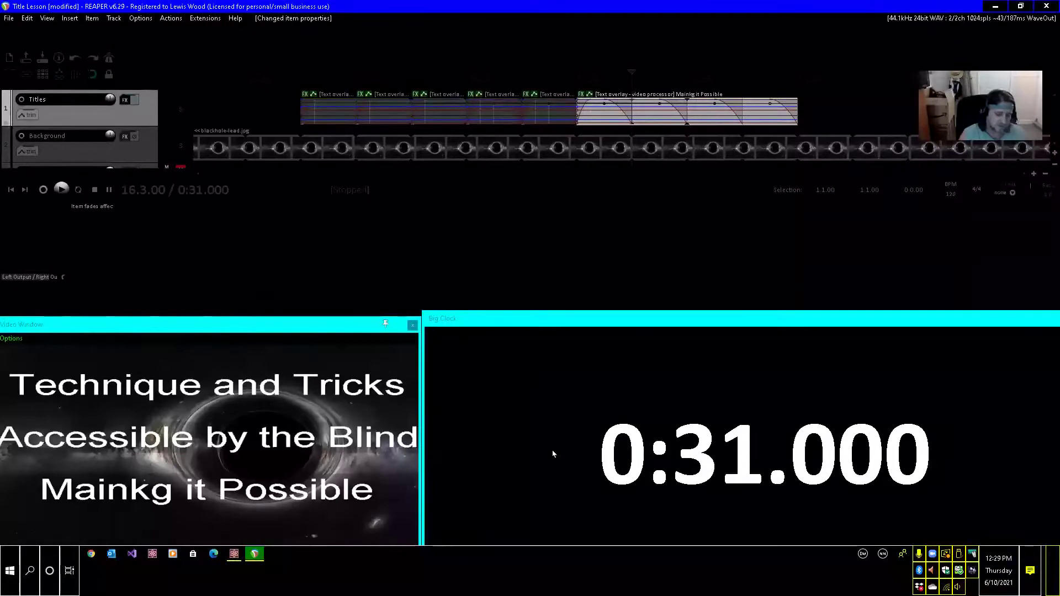
key(ctrl+v)
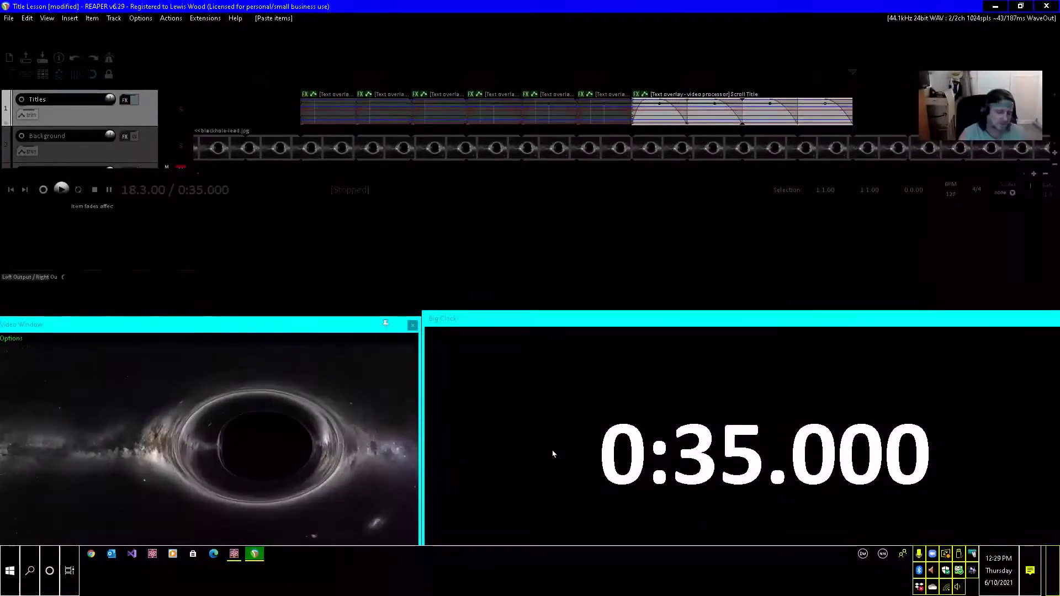
key(ctrl+Left)
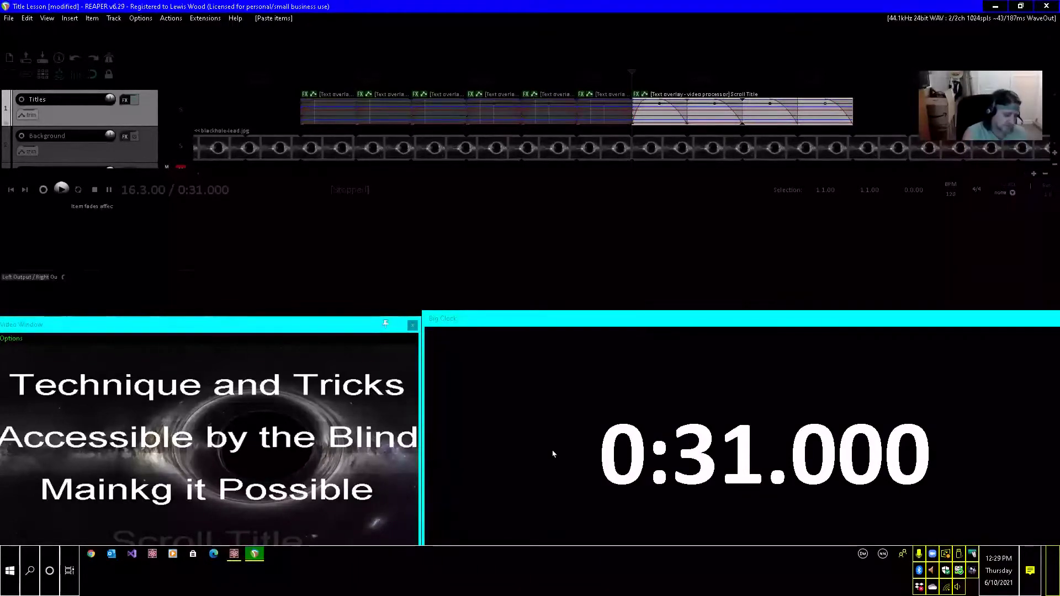
Enter "by" followed by the author's full name as the take name of the title item at 0:31.
key(F2)
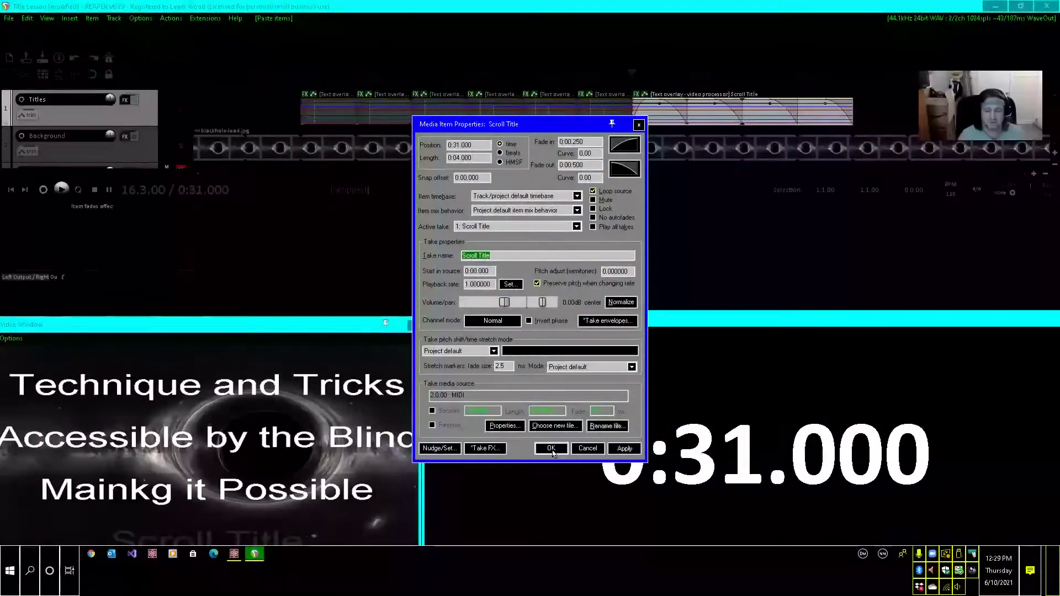
text(by)
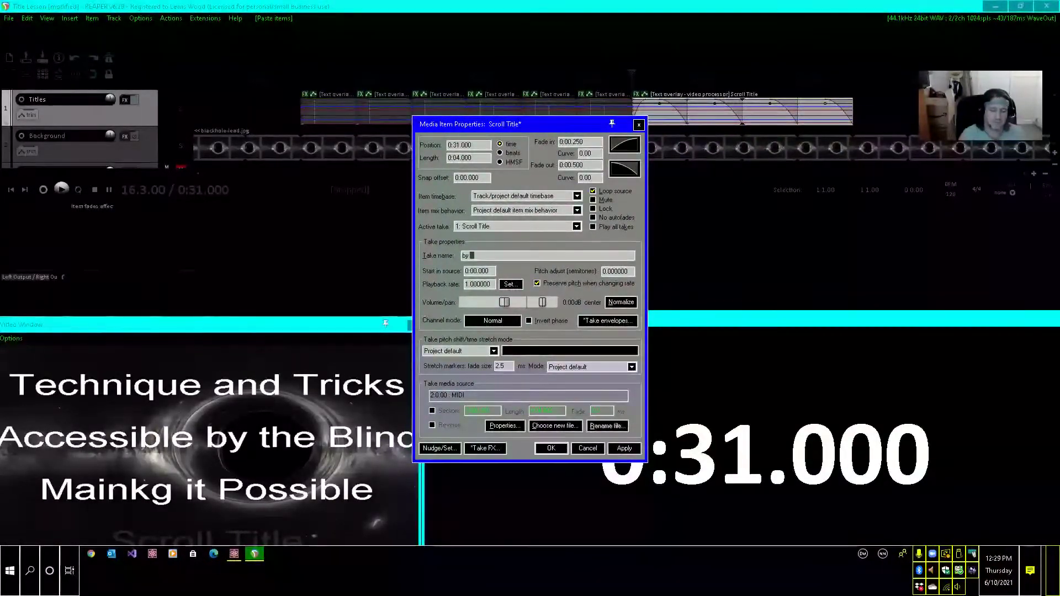
text( Lewis W)
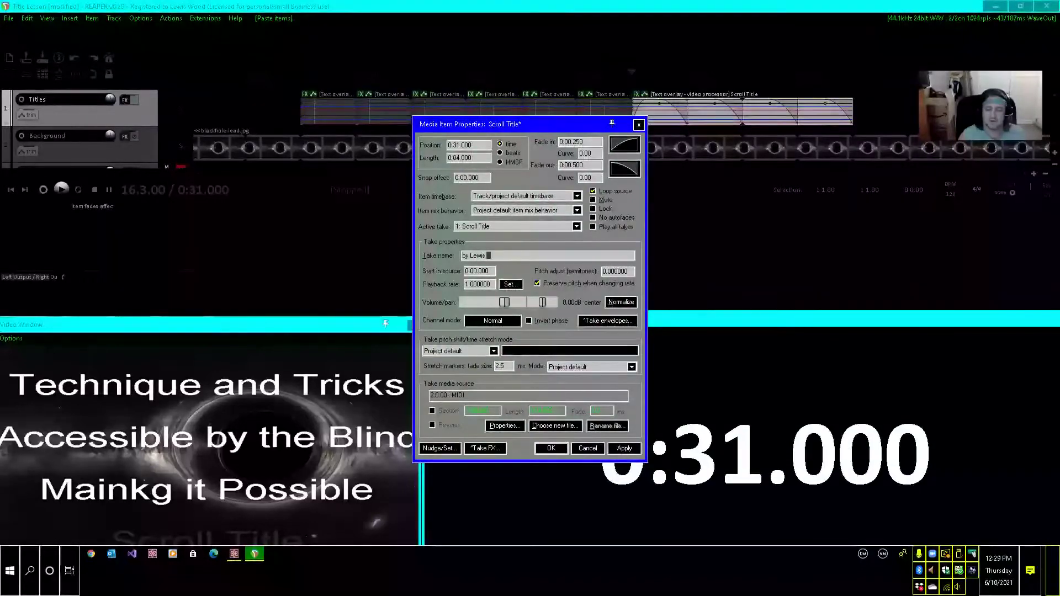
text(oodd)
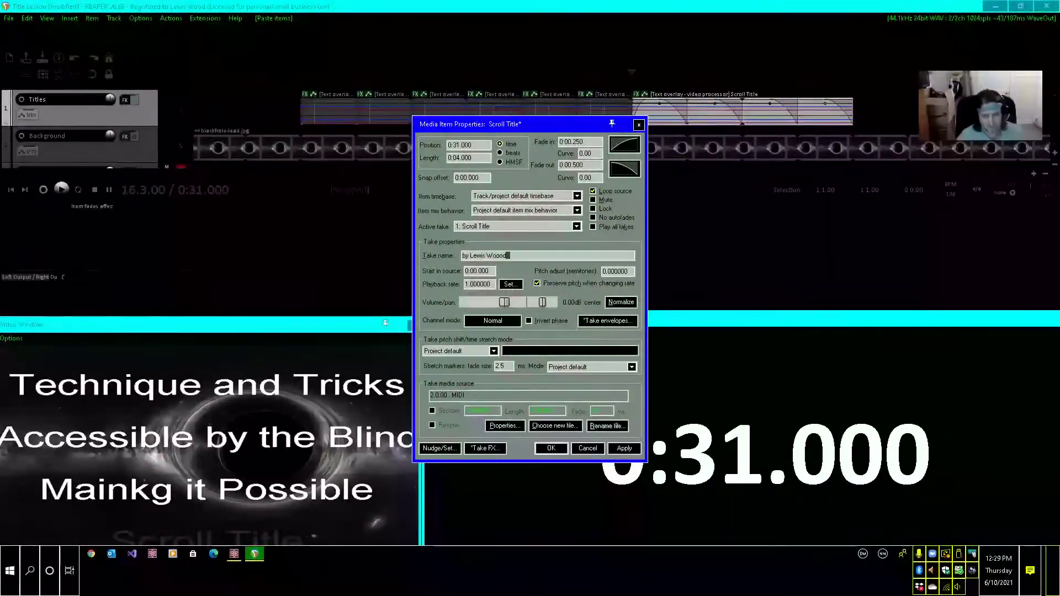
Remove the extra letter from the author's surname in the take name at 0:31 and apply the item properties.
key(Tab)
key(shift+Tab)
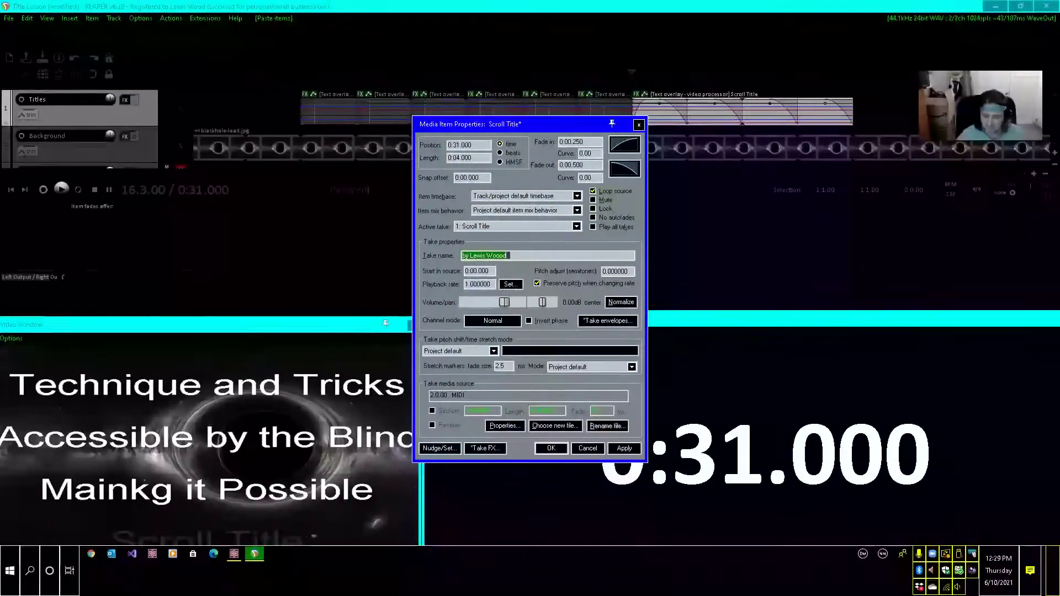
key(Home)
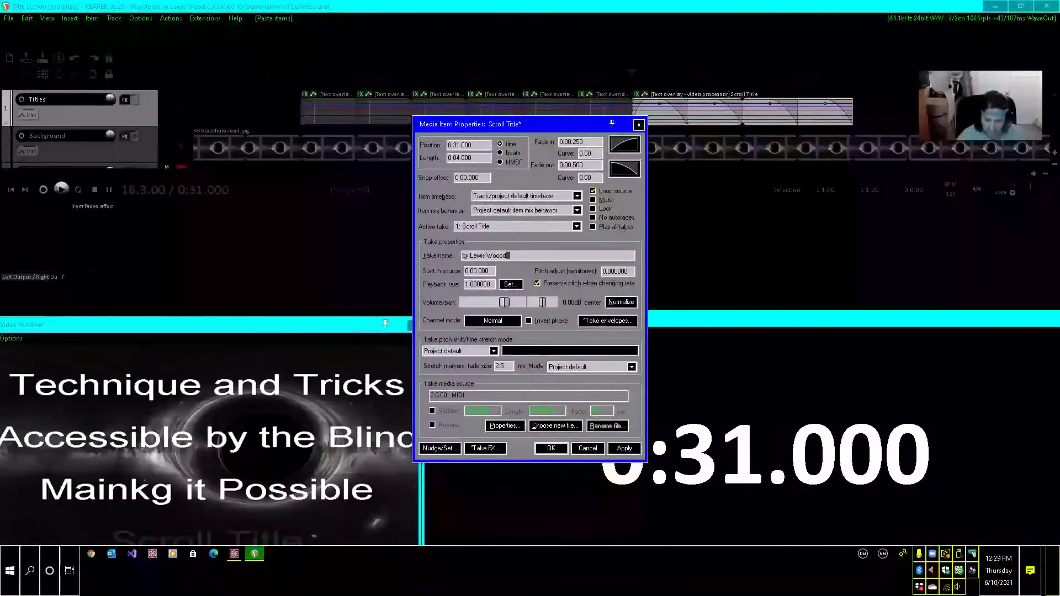
key(End)
key(Left)
key(Left)
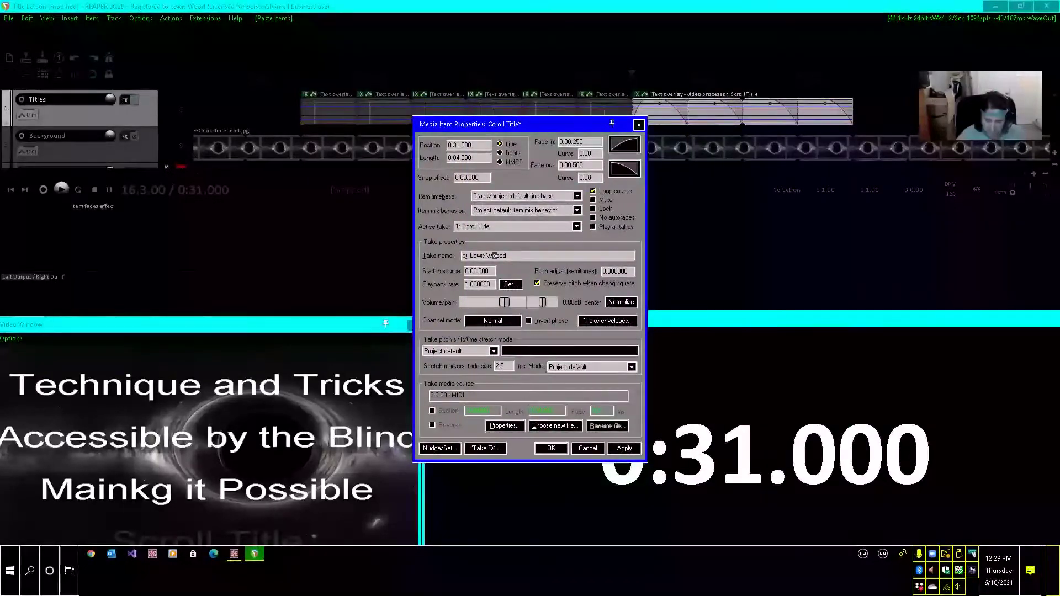
key(Delete)
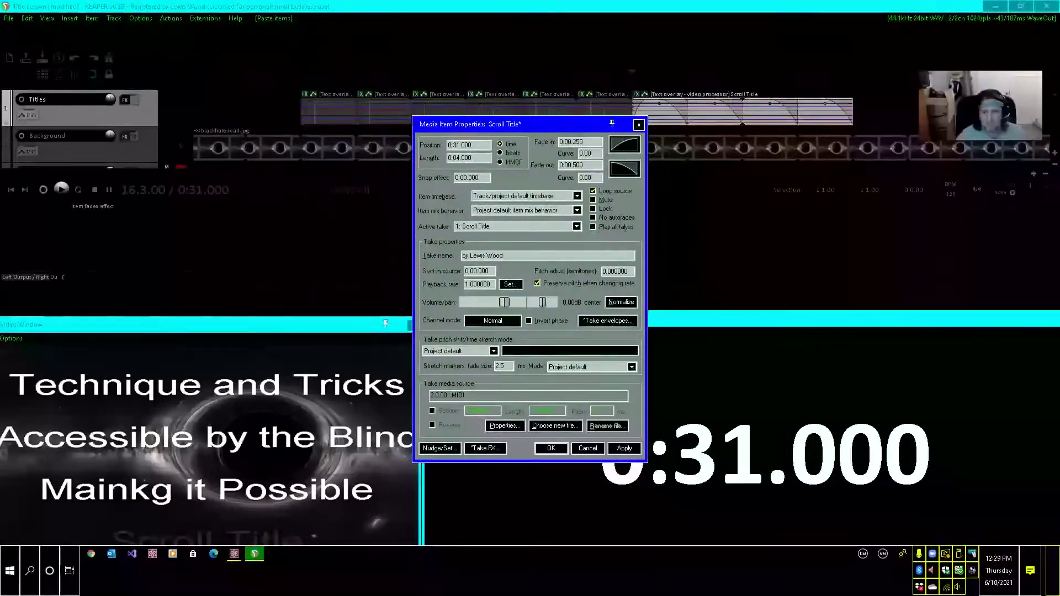
key(Return)
key(alt+t)
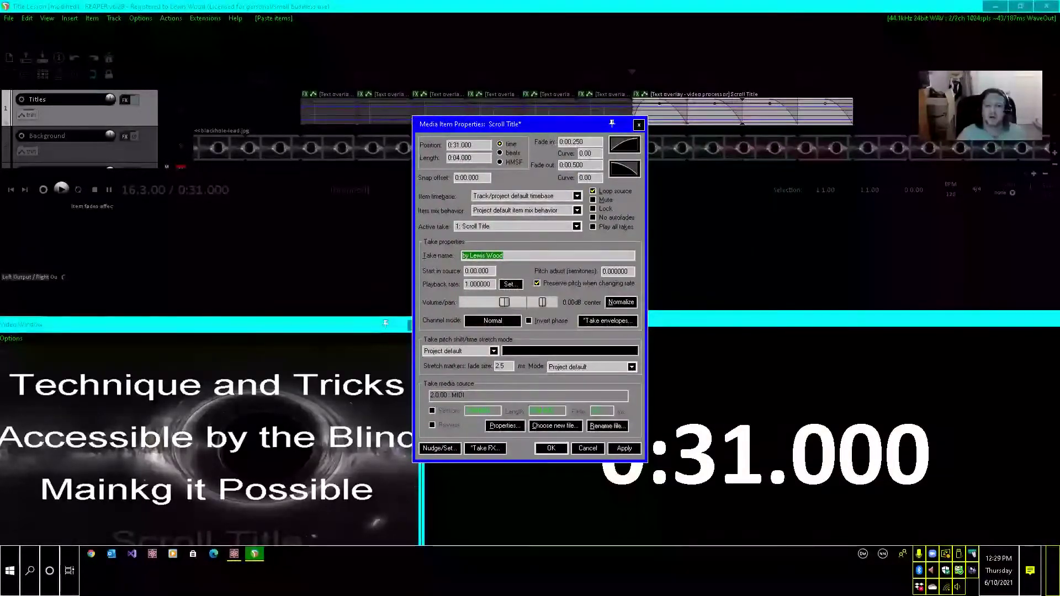
key(Return)
key(Return)
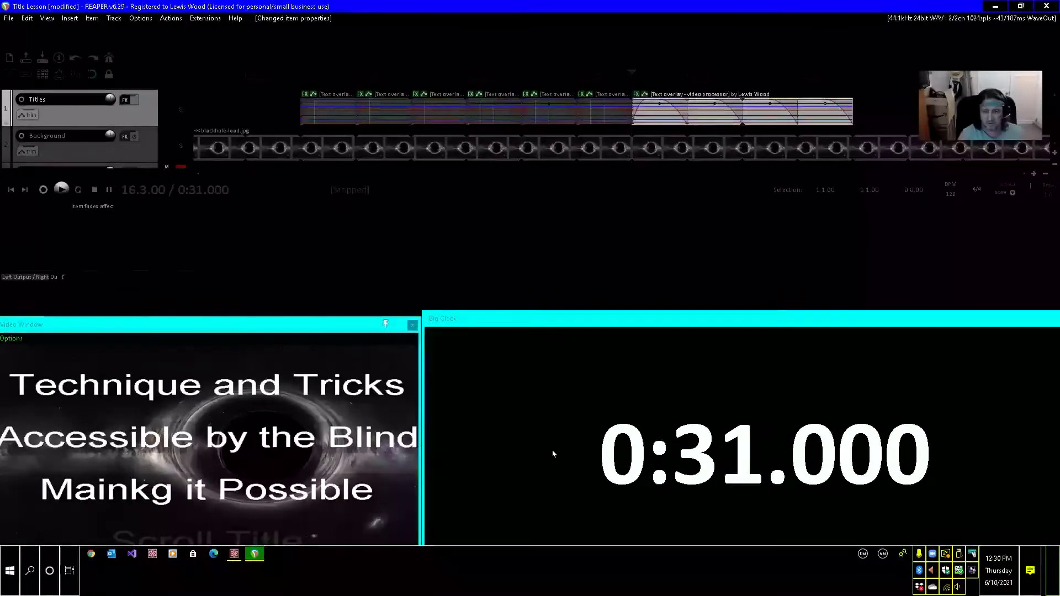
Move the edit cursor to 0:25, the start of the scrolling title sequence.
key(ctrl+j)
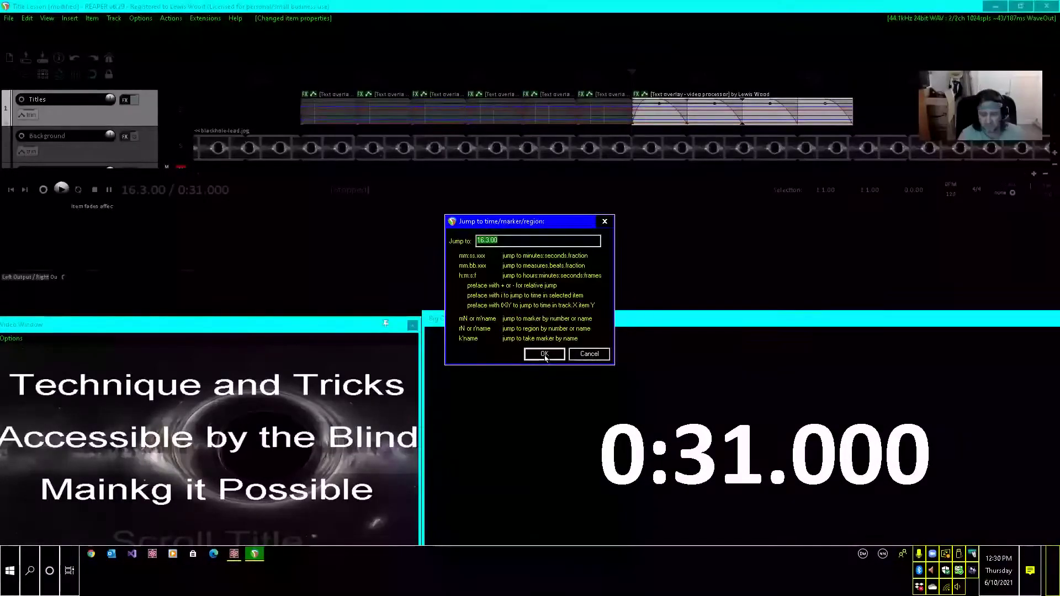
text(0)
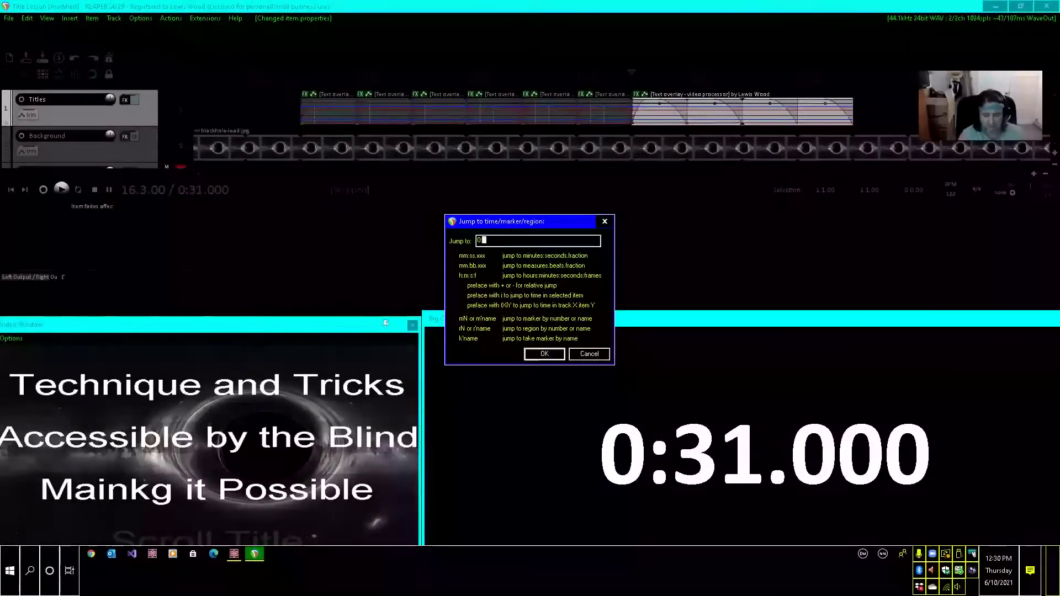
text(:25)
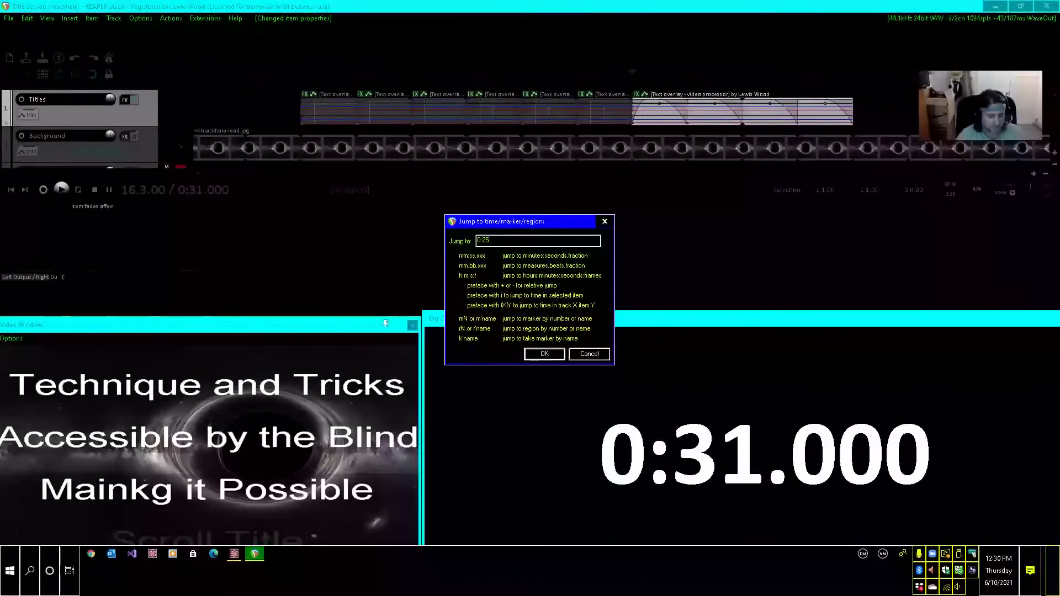
click(545, 357)
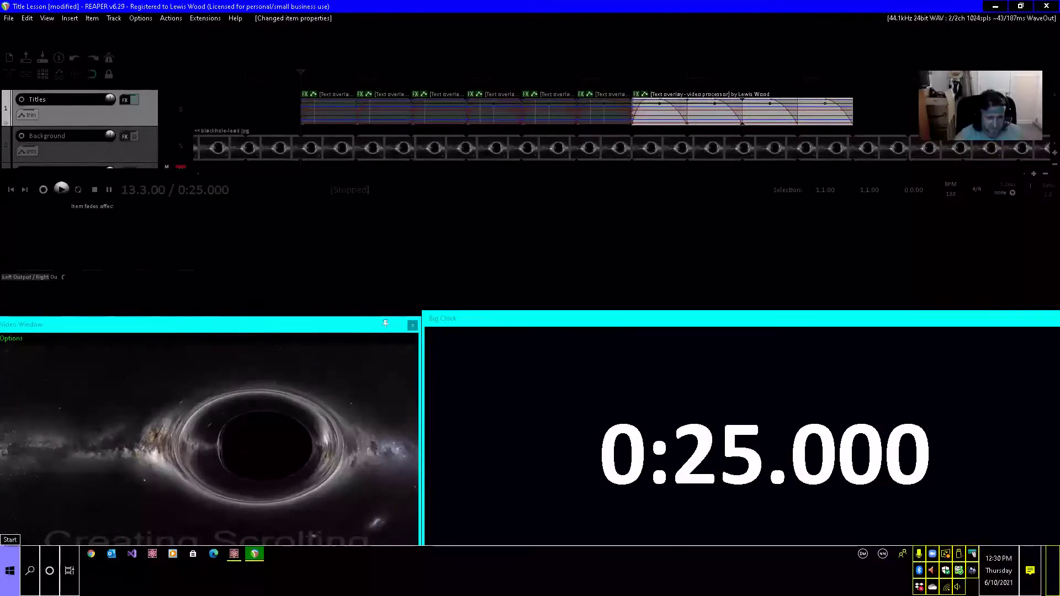
Preview the scrolling titles in the full-screen video window and return focus to the main project window.
click(1045, 529)
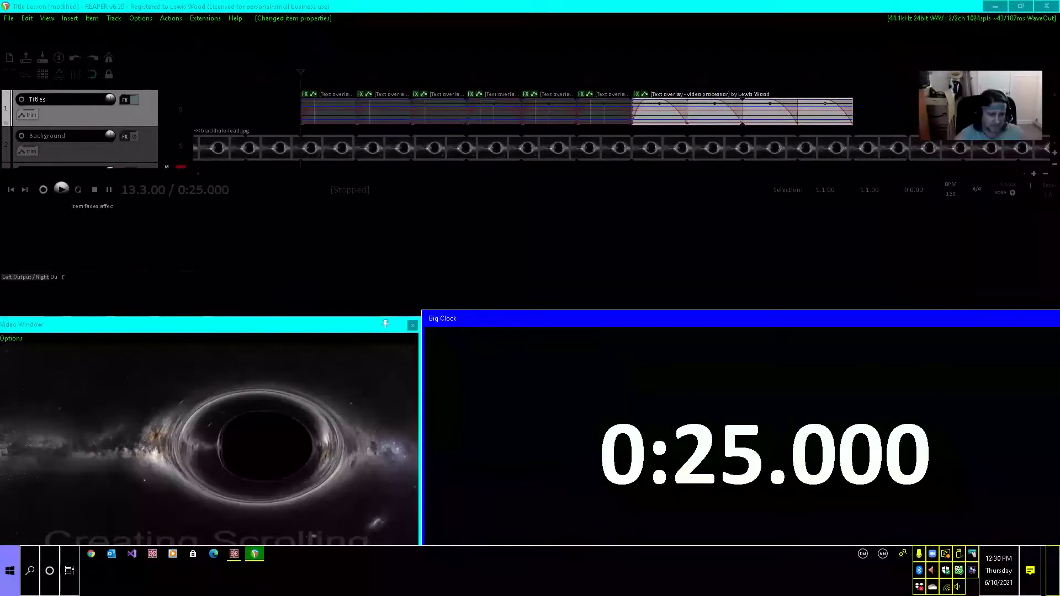
double_click(115, 506)
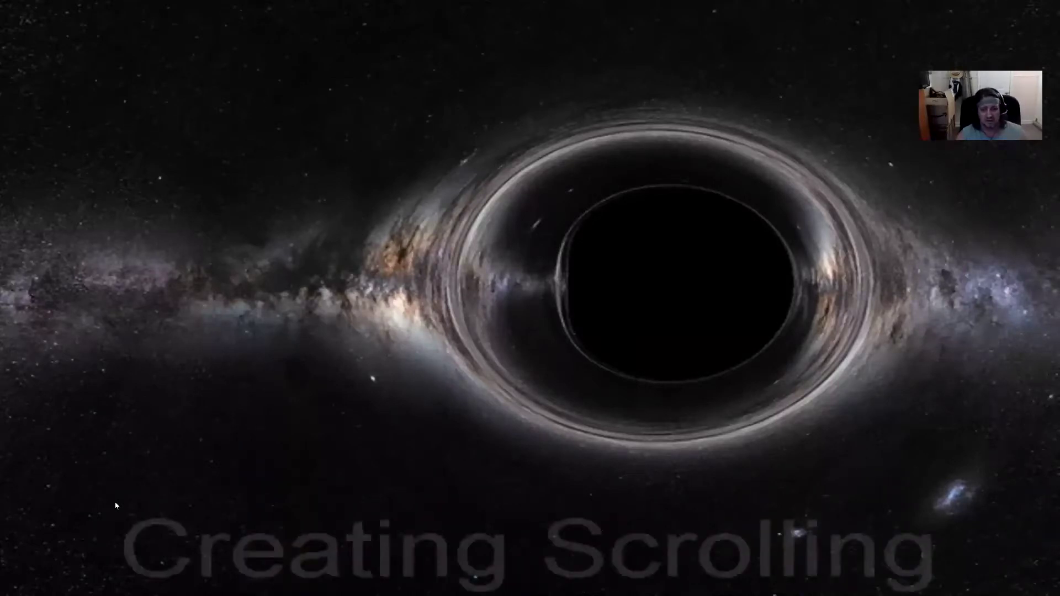
double_click(115, 506)
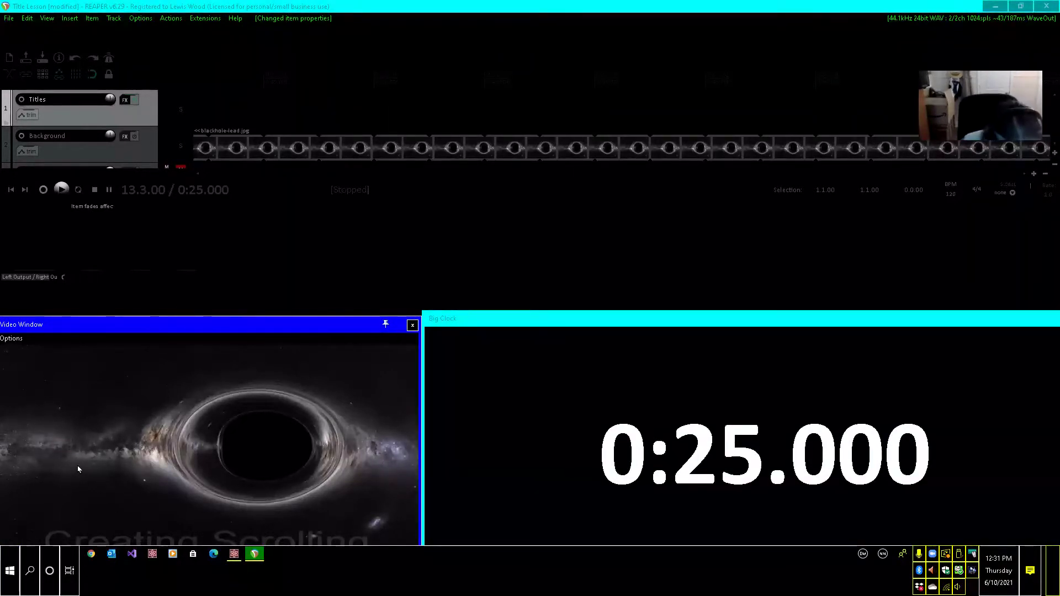
click(259, 471)
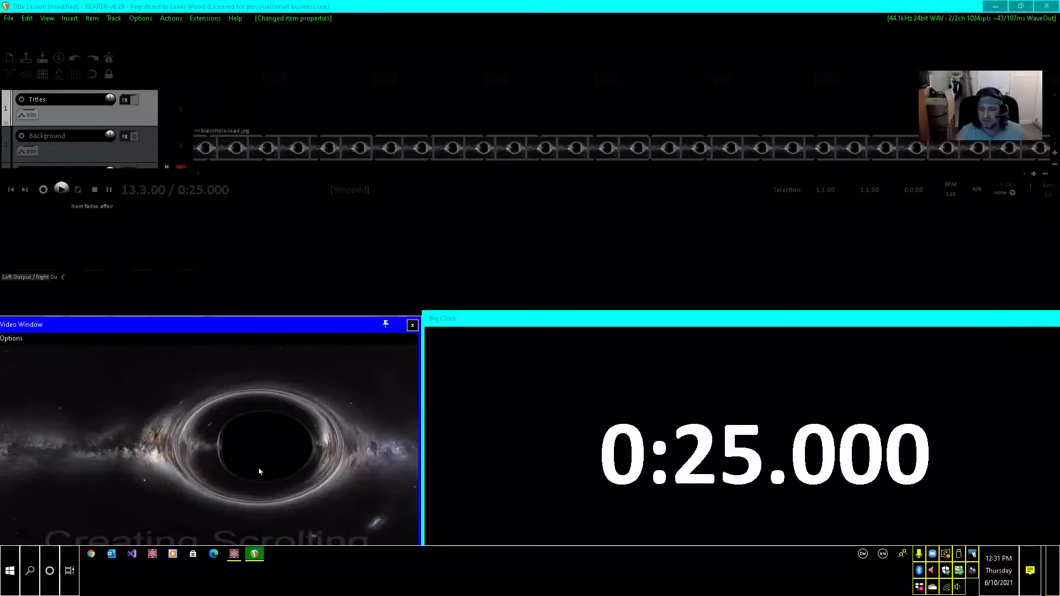
key(alt+F6)
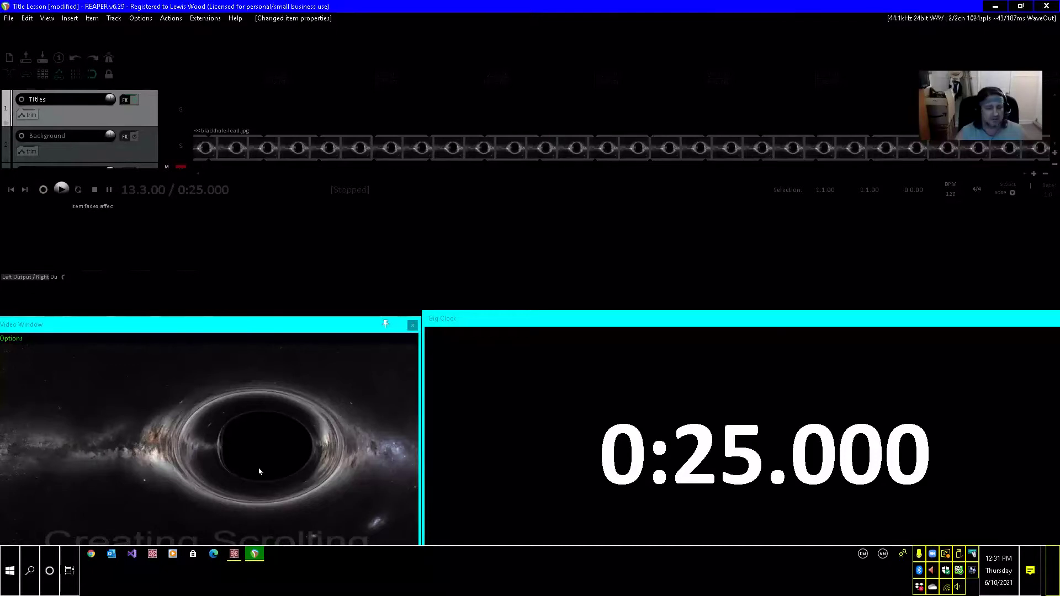
Select and copy the Next Title item at the start of the Temp track.
key(Down)
key(Down)
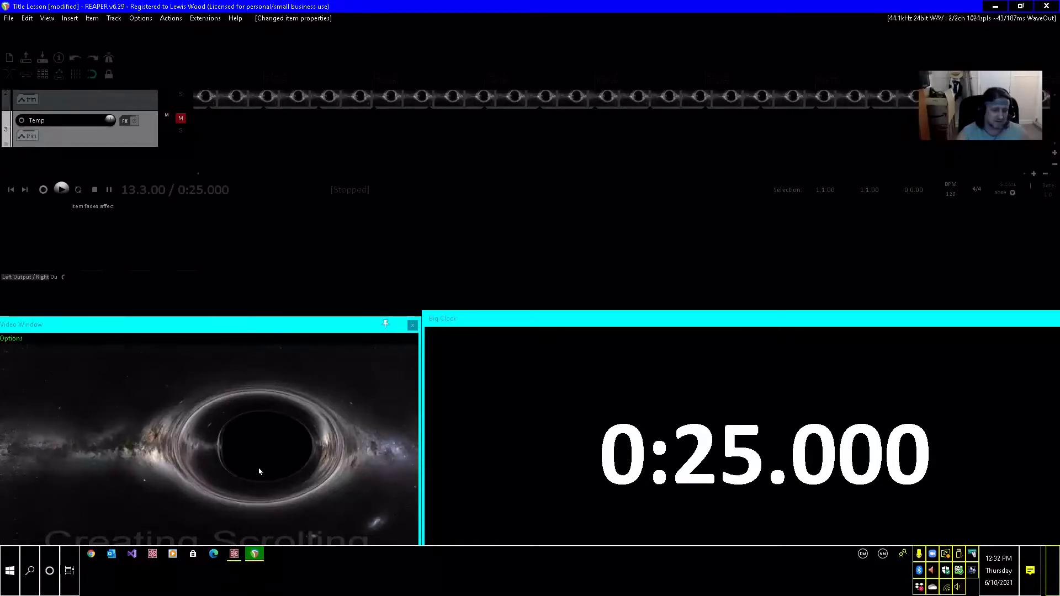
key(ctrl+Right)
key(Home)
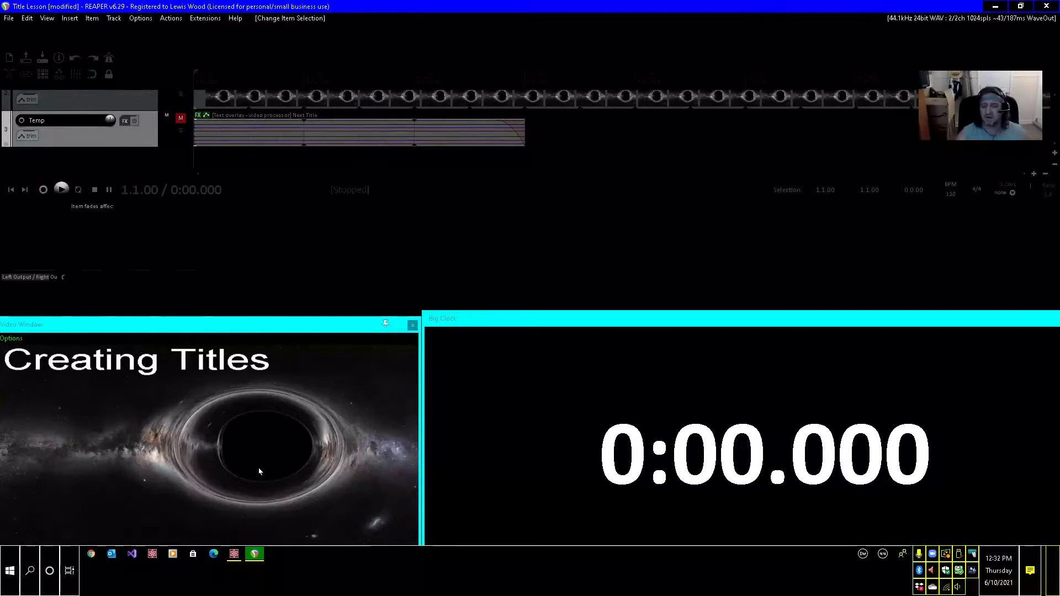
Return to the Titles track and move the edit cursor to 0:30.
key(Up)
key(Up)
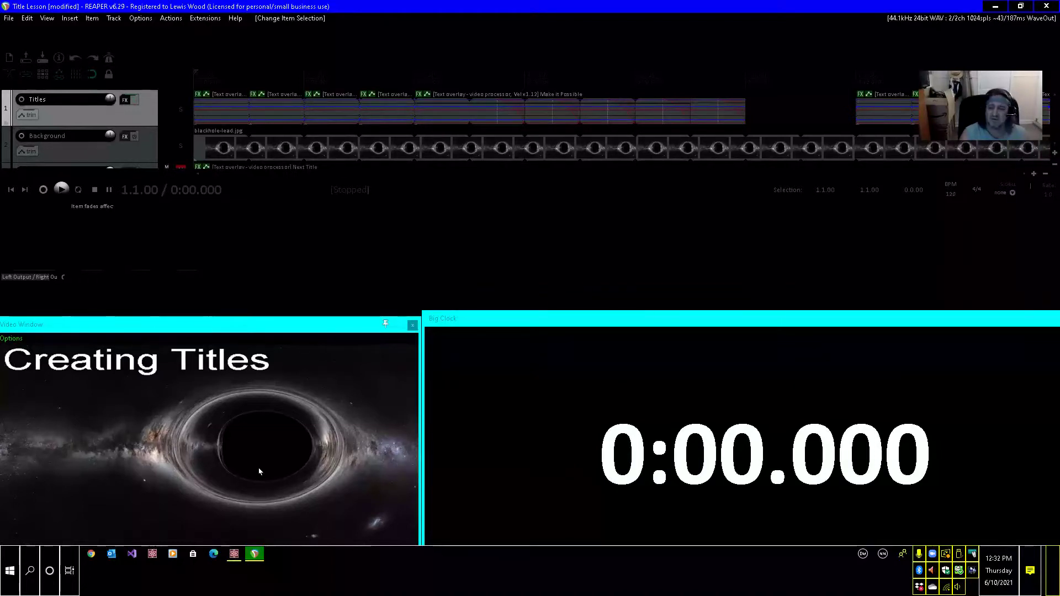
key(ctrl+j)
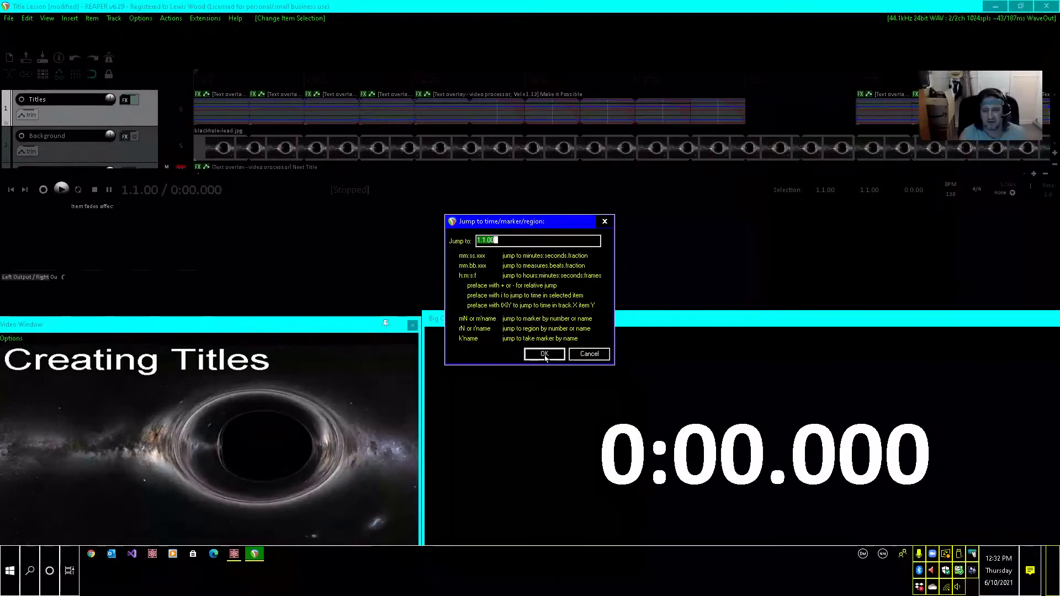
text(0:30)
click(545, 359)
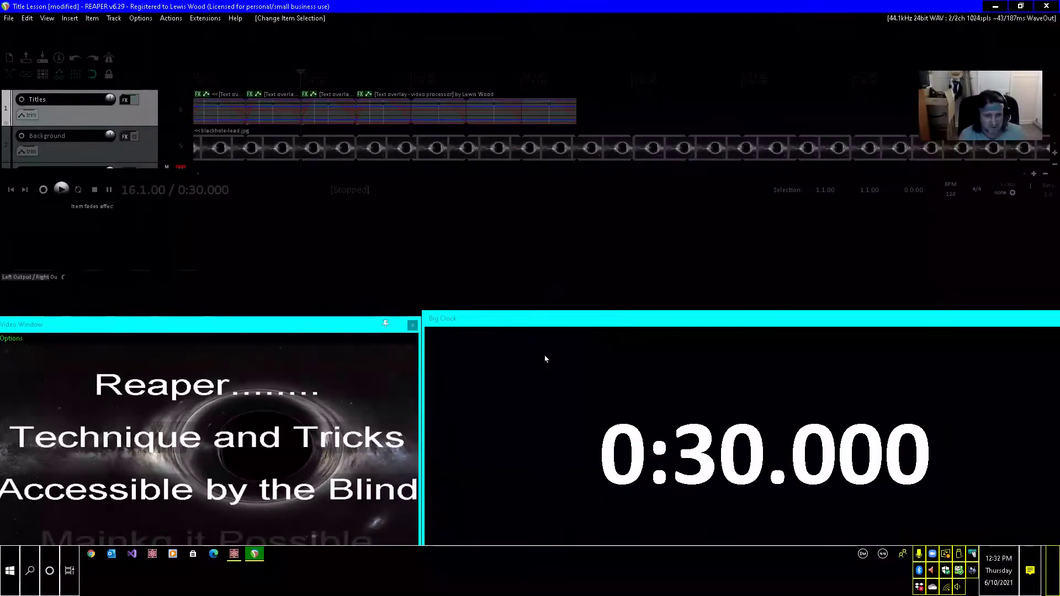
Step past the last scrolling title item on the Titles track and place the edit cursor at 0:40.
key(ctrl+Right)
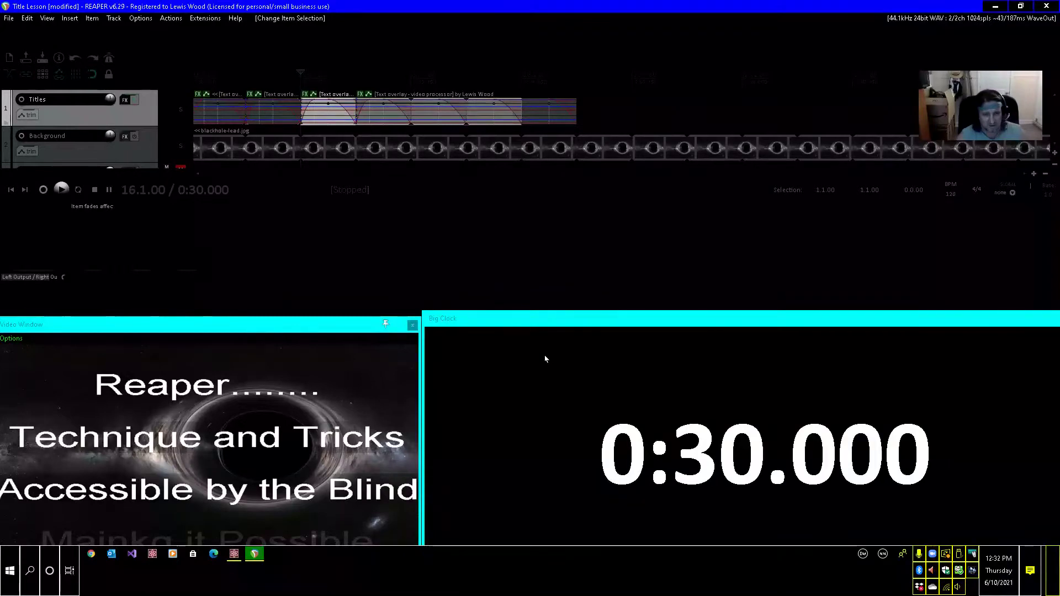
key(ctrl+Right)
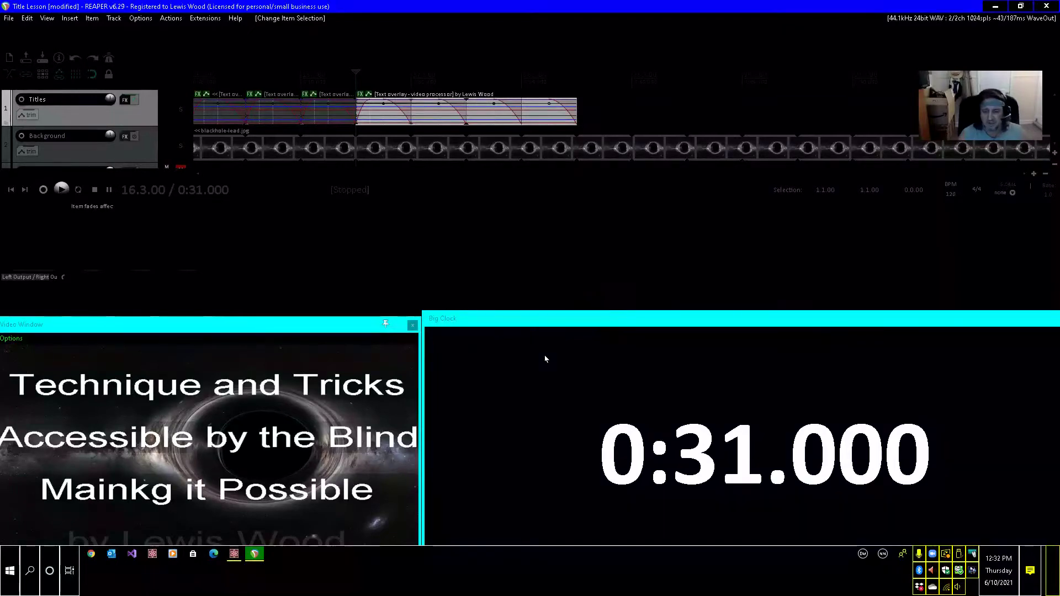
key(ctrl+Right)
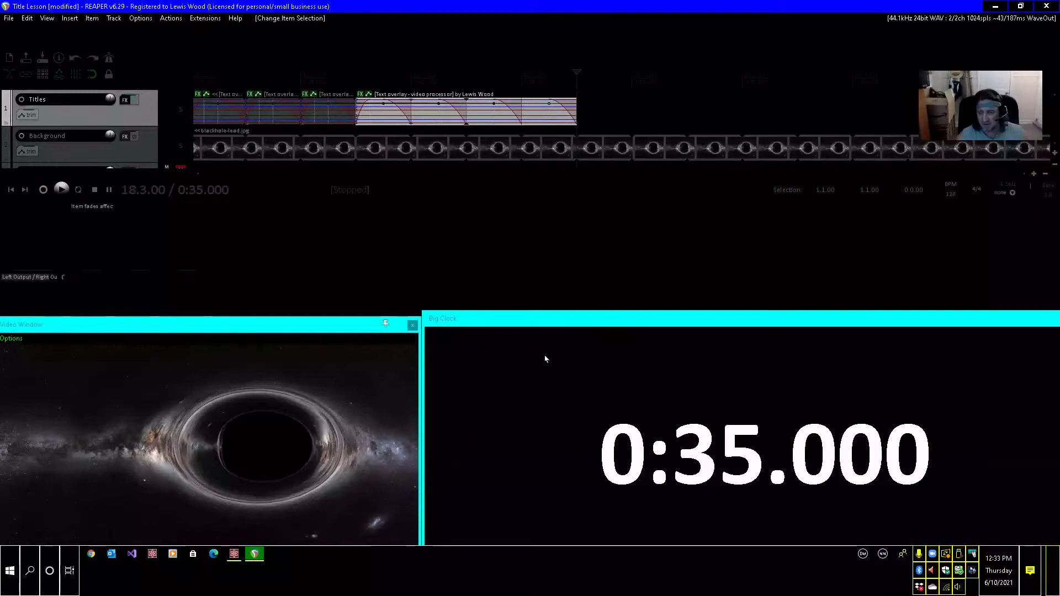
key(Page_Down)
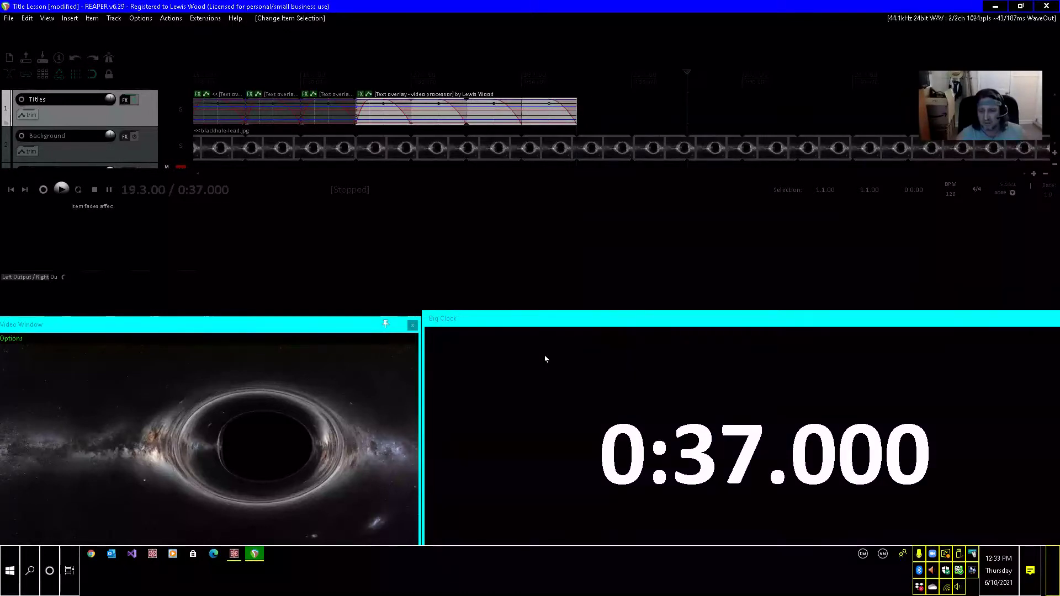
key(Page_Down)
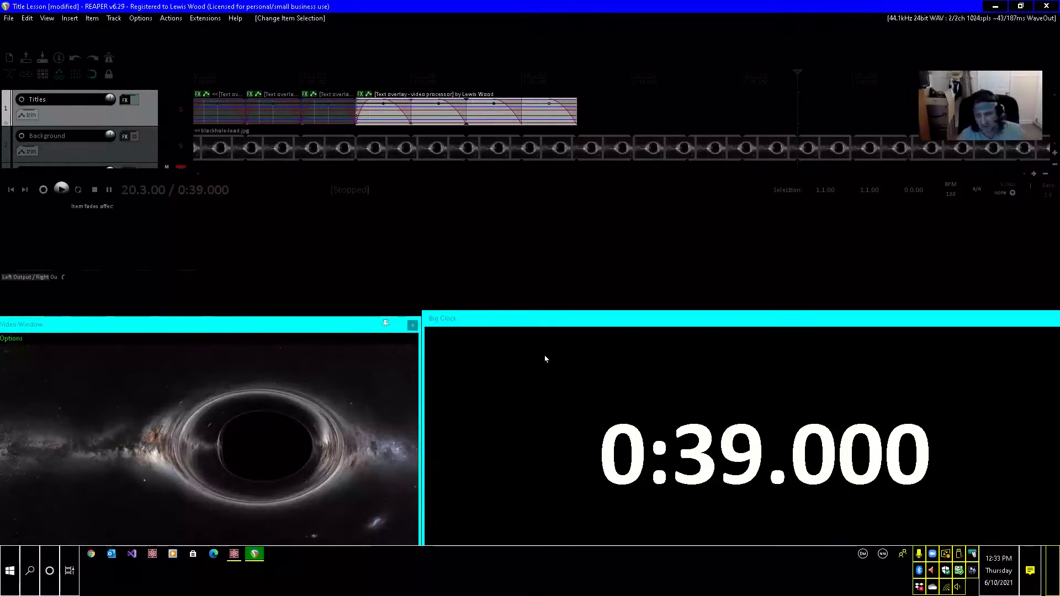
key(Right)
key(Right)
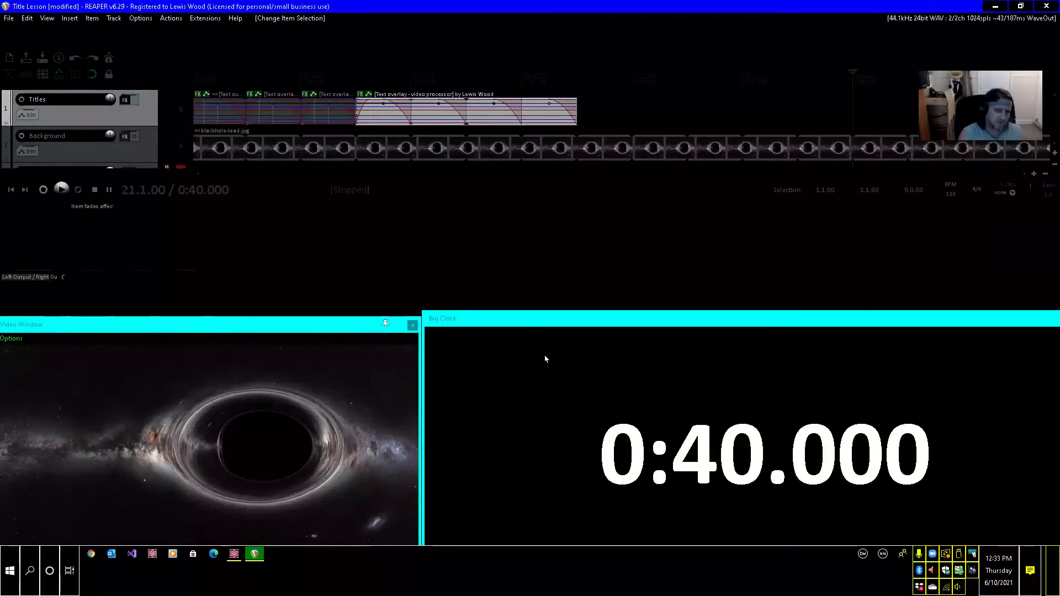
Save the project, then paste the copied Next Title item at 0:40 on the Titles track with the edit cursor at its start.
key(ctrl+s)
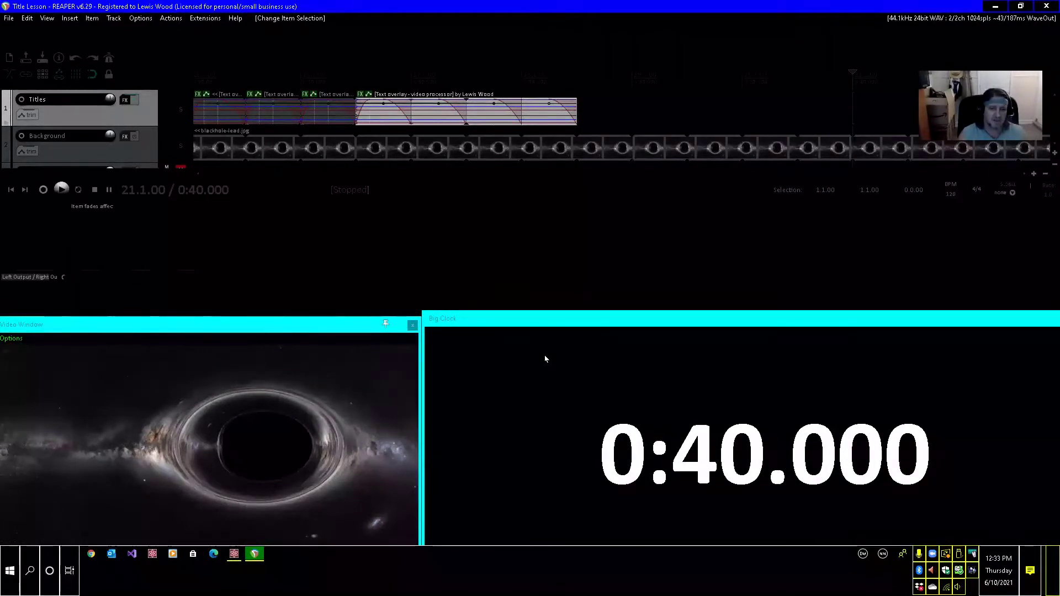
key(ctrl+v)
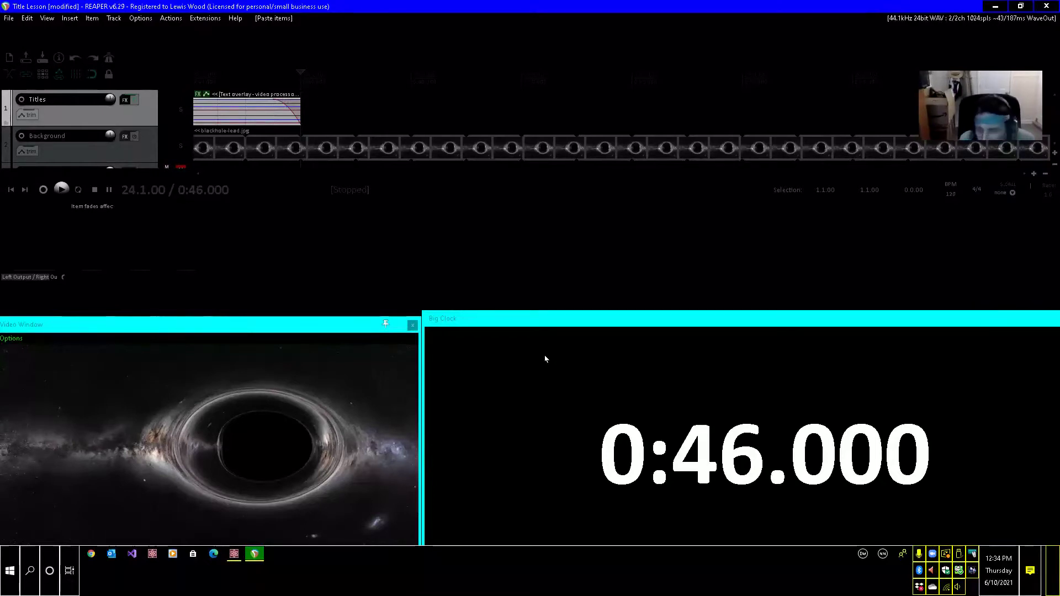
key(ctrl+Left)
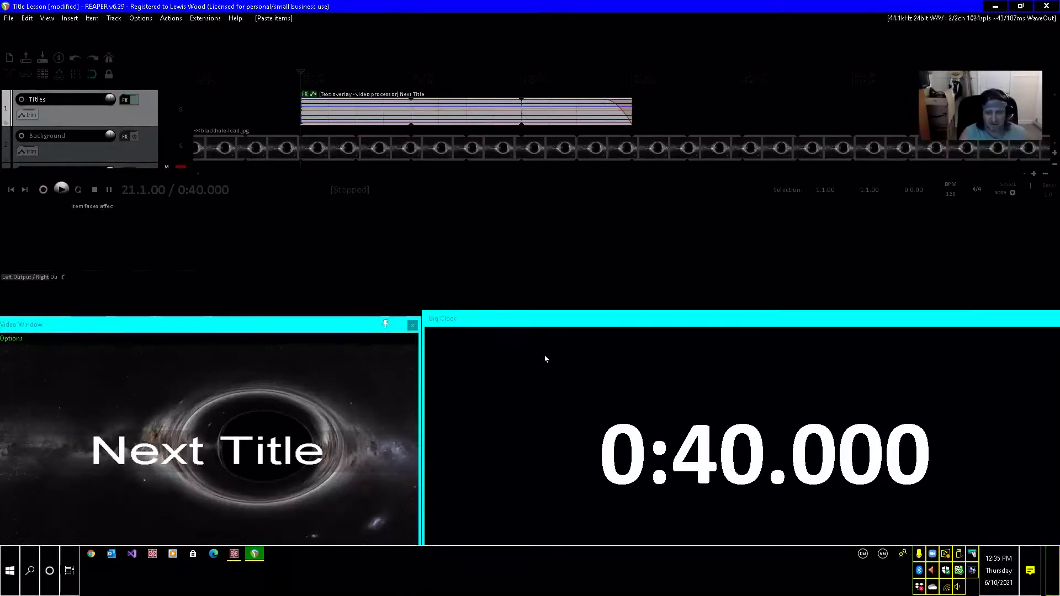
Set the text height envelope point of the Next Title item at 0:40 to 0.15.
key(e)
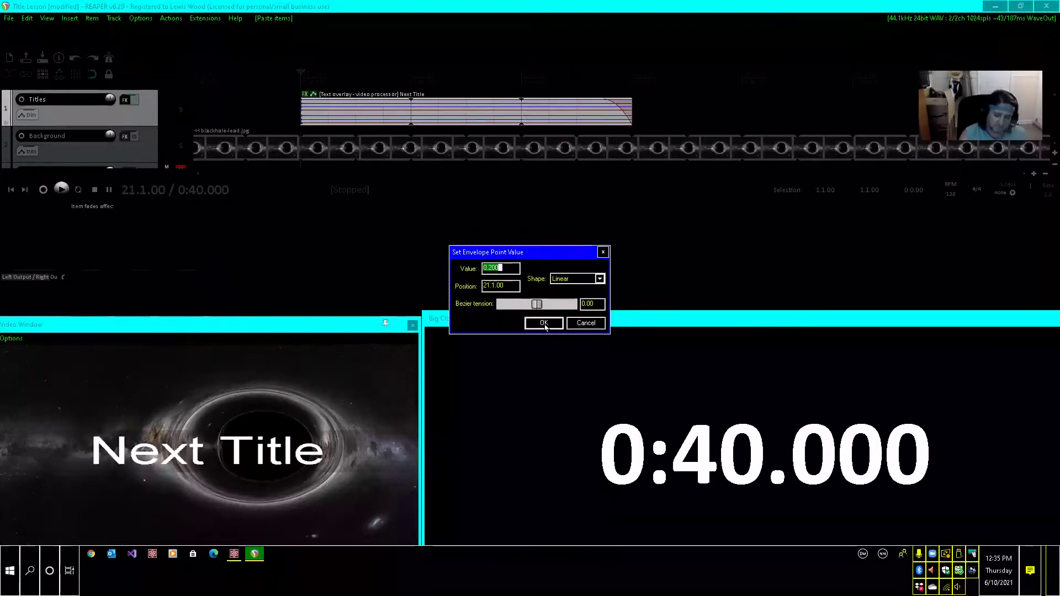
text(0)
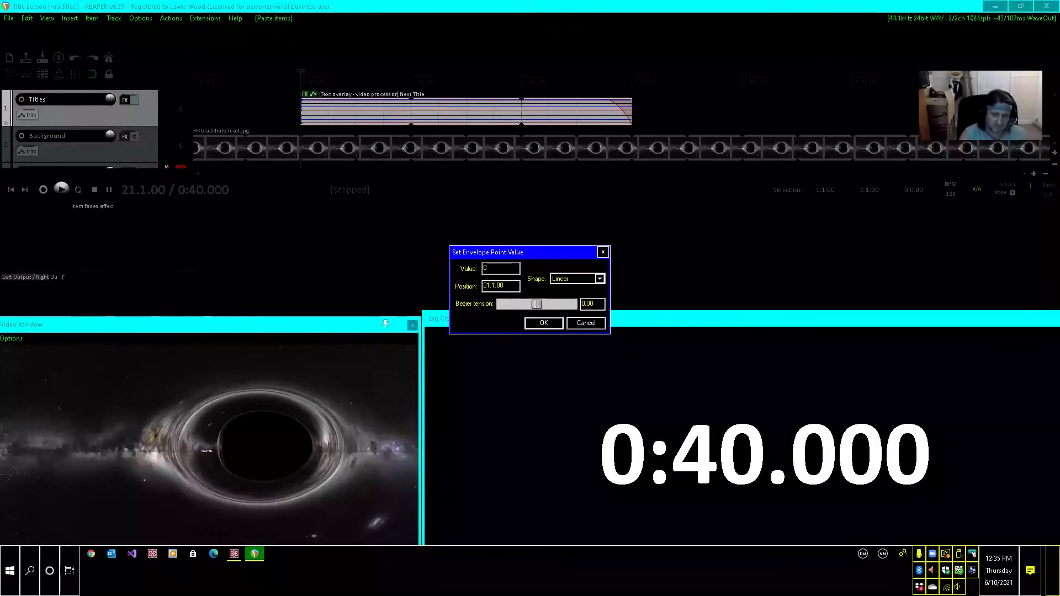
text(.015)
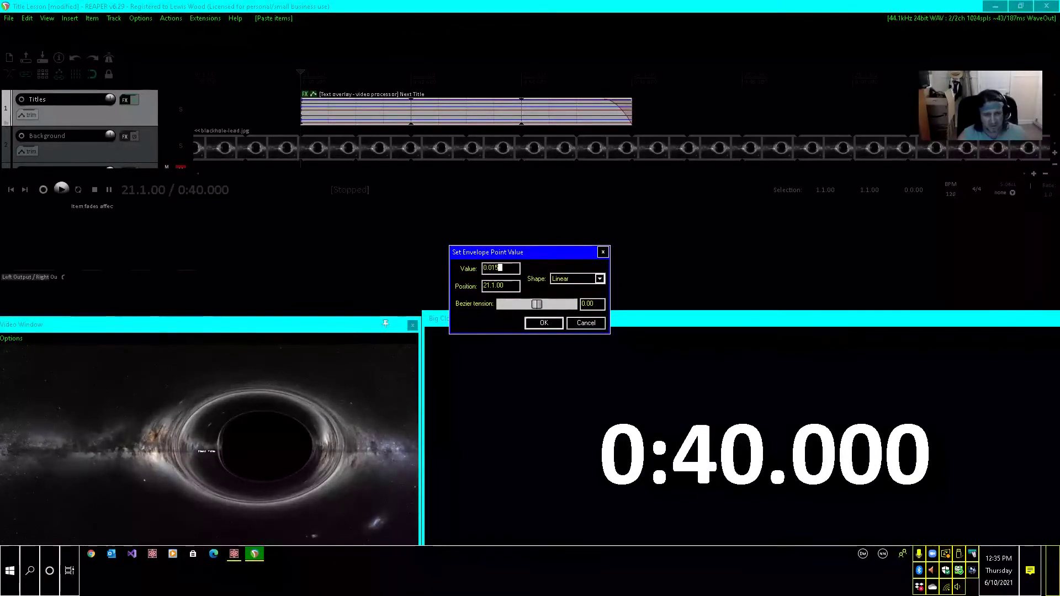
key(BackSpace)
key(BackSpace)
key(BackSpace)
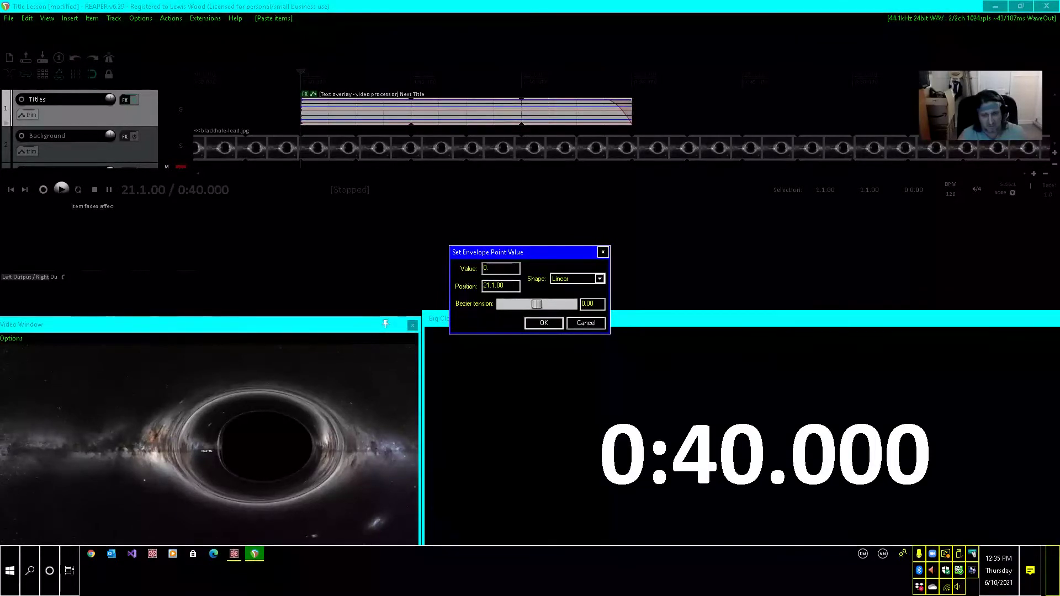
text(15)
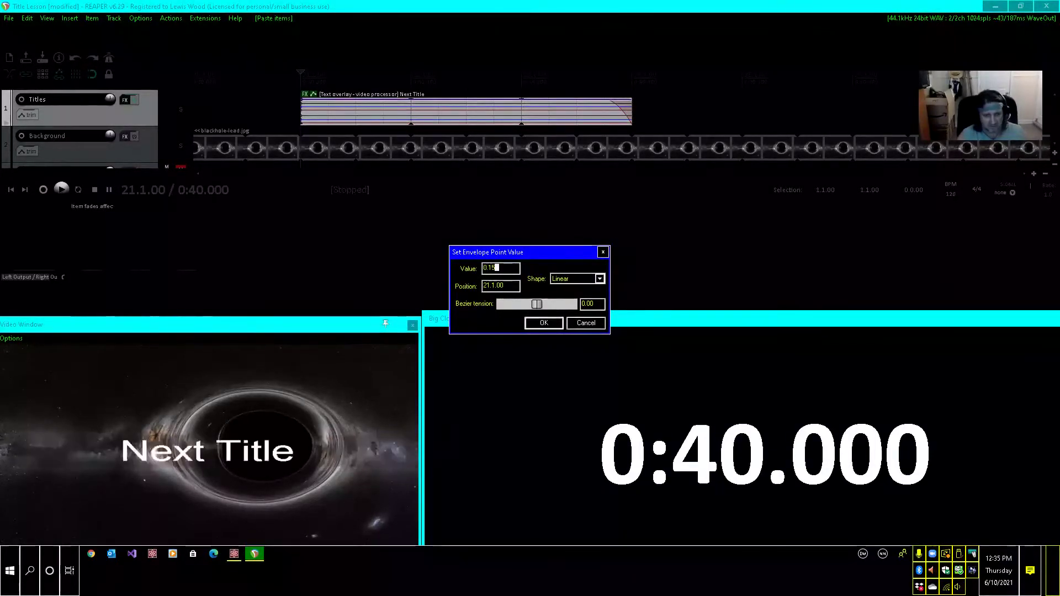
key(Return)
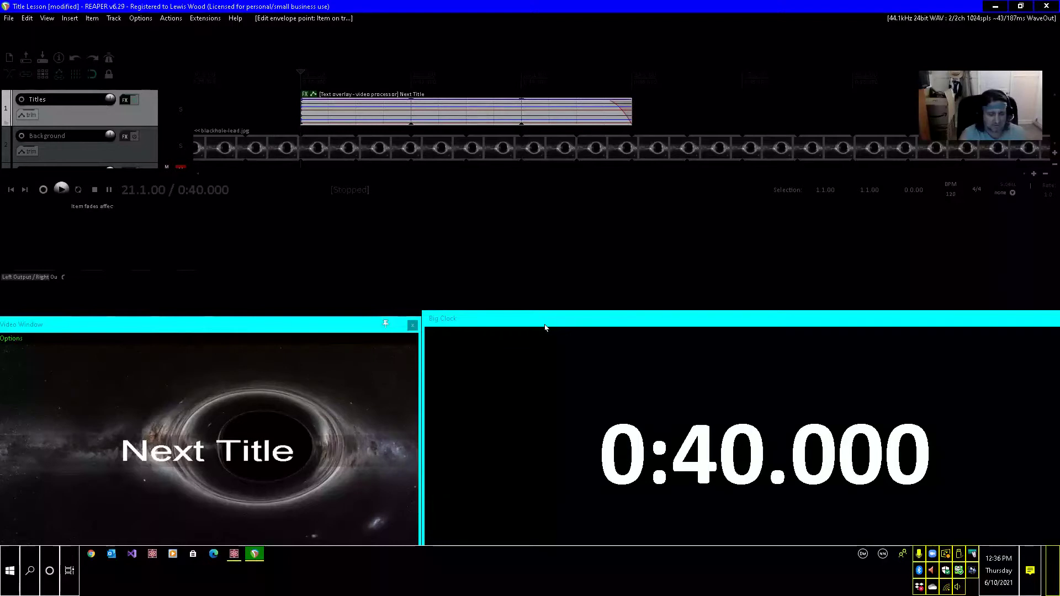
Set the vertical position envelope point of the Next Title item at 0:40 to 0.2.
key(shift+e)
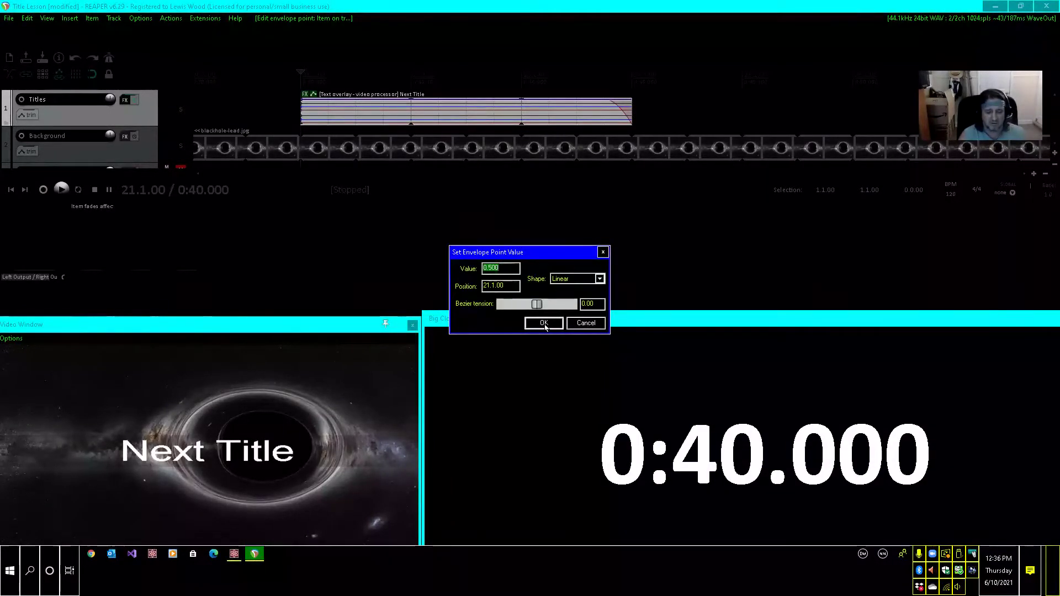
text(0.2)
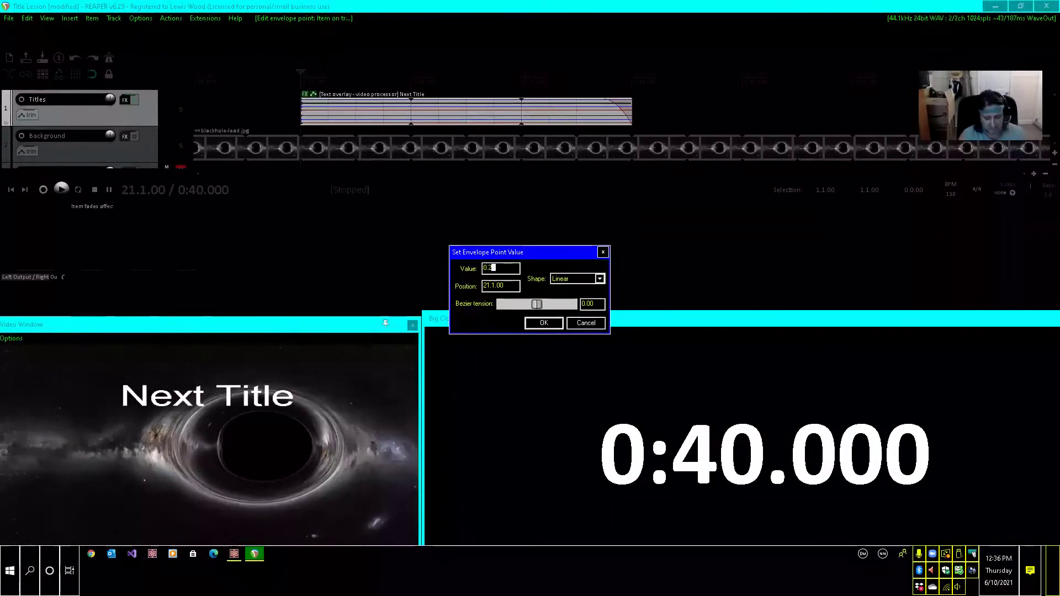
click(544, 325)
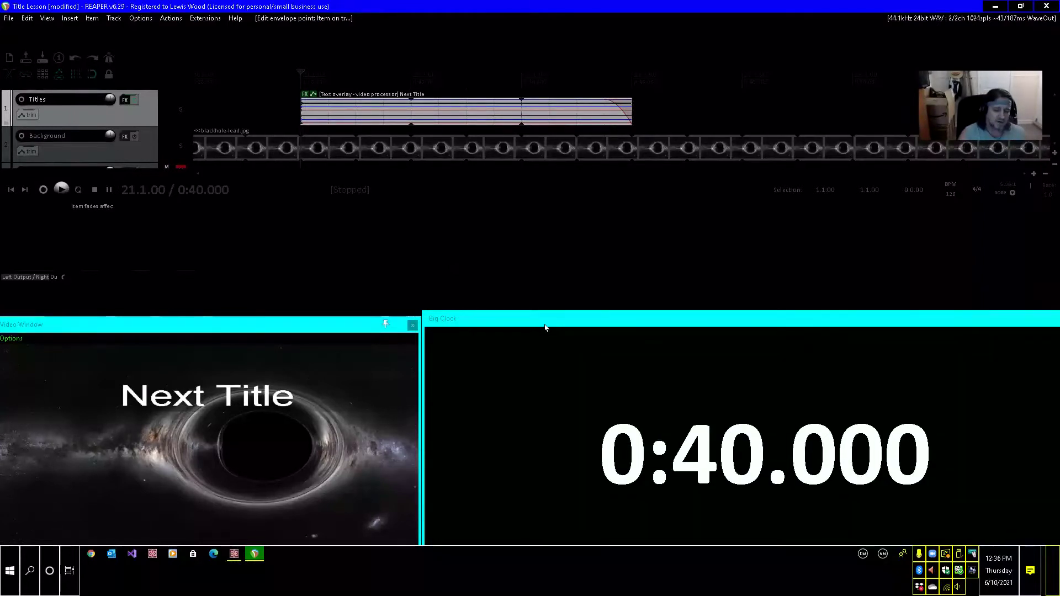
Set the vertical position envelope point of the Next Title item at 0:40 to 0.1.
text(e)
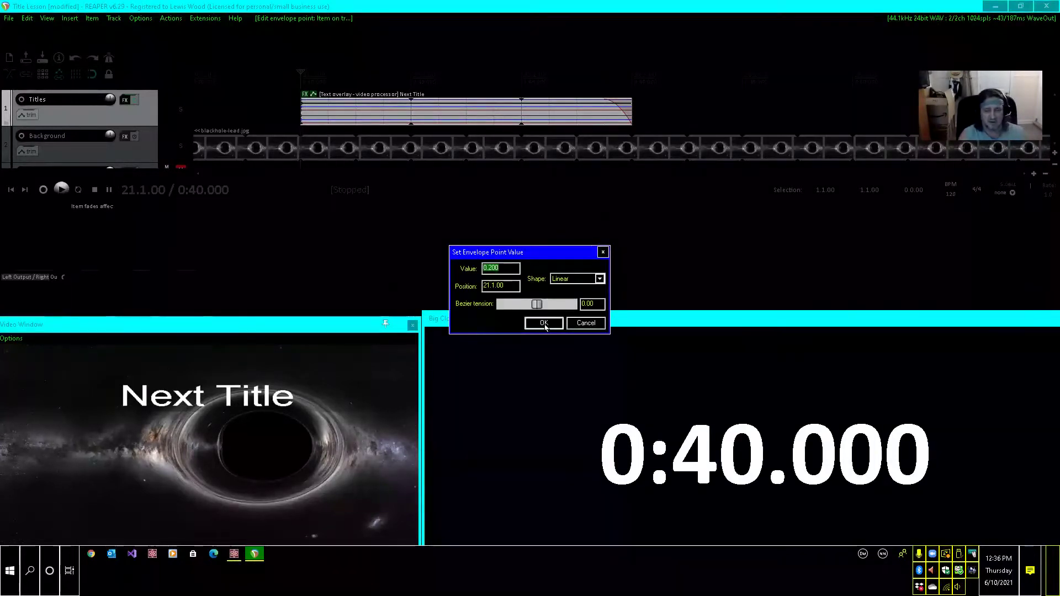
text(0.)
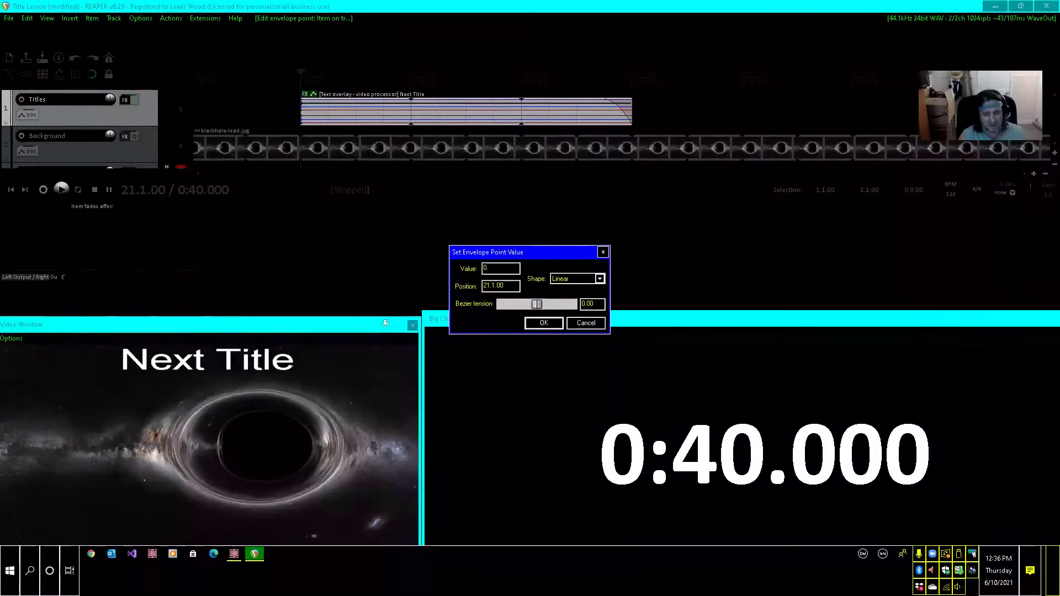
key(BackSpace)
text(.1)
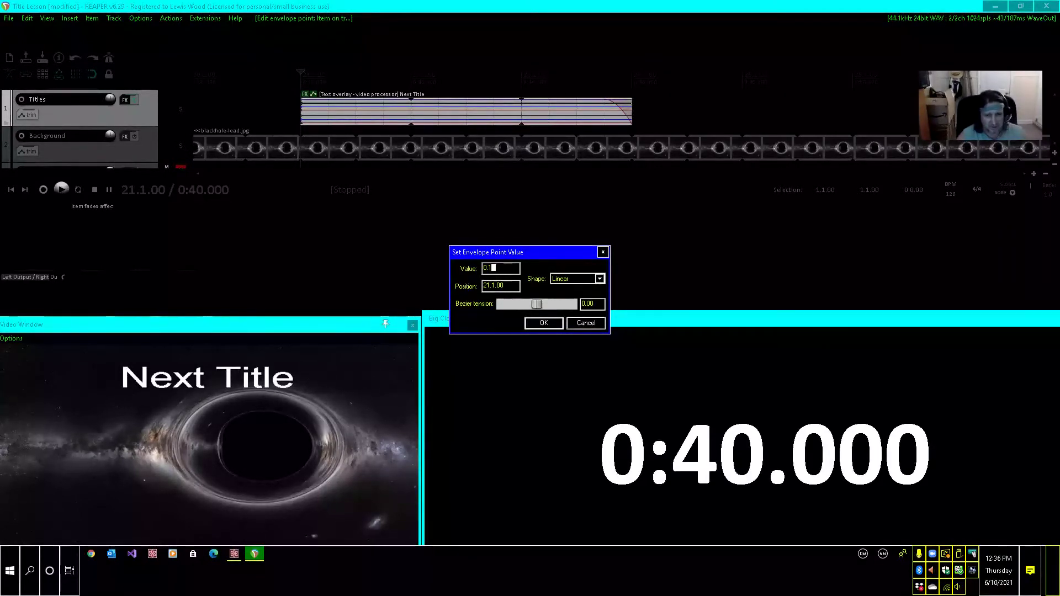
click(544, 326)
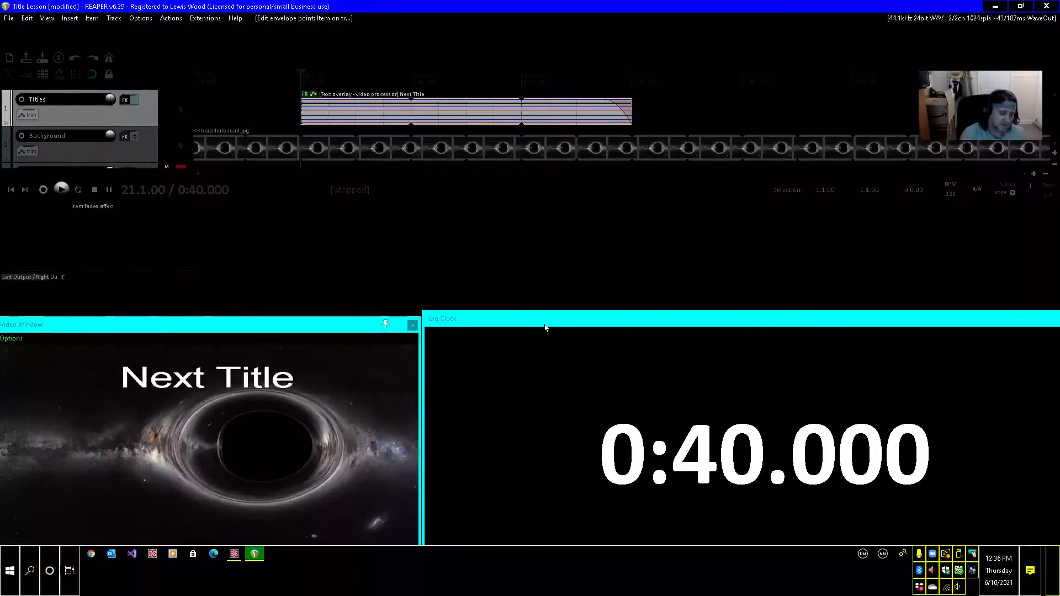
Set the horizontal position envelope point of the Next Title item at 0:40 to 0.2.
key(alt+e)
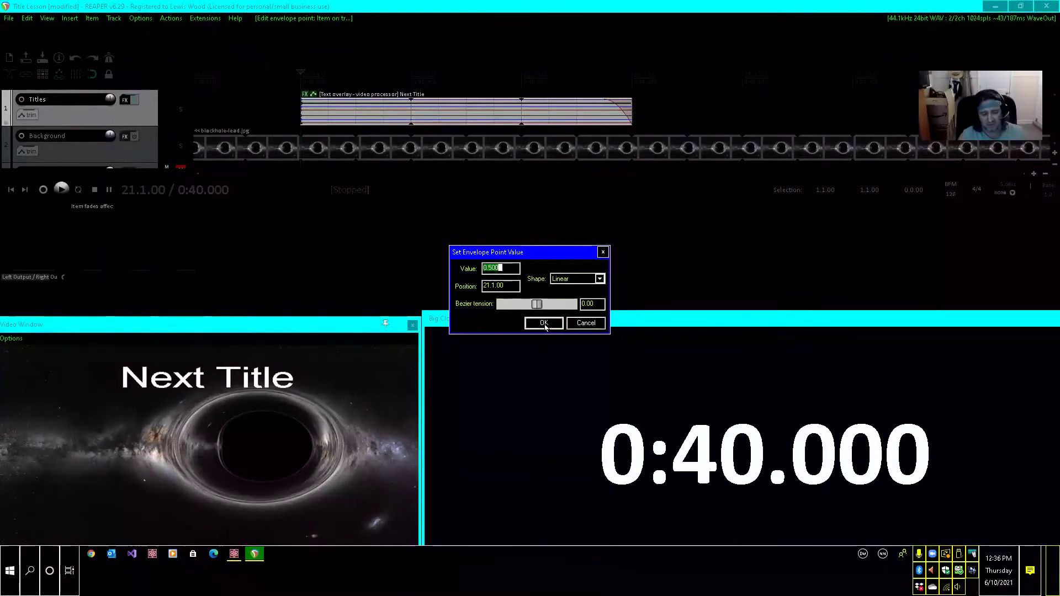
text(0.)
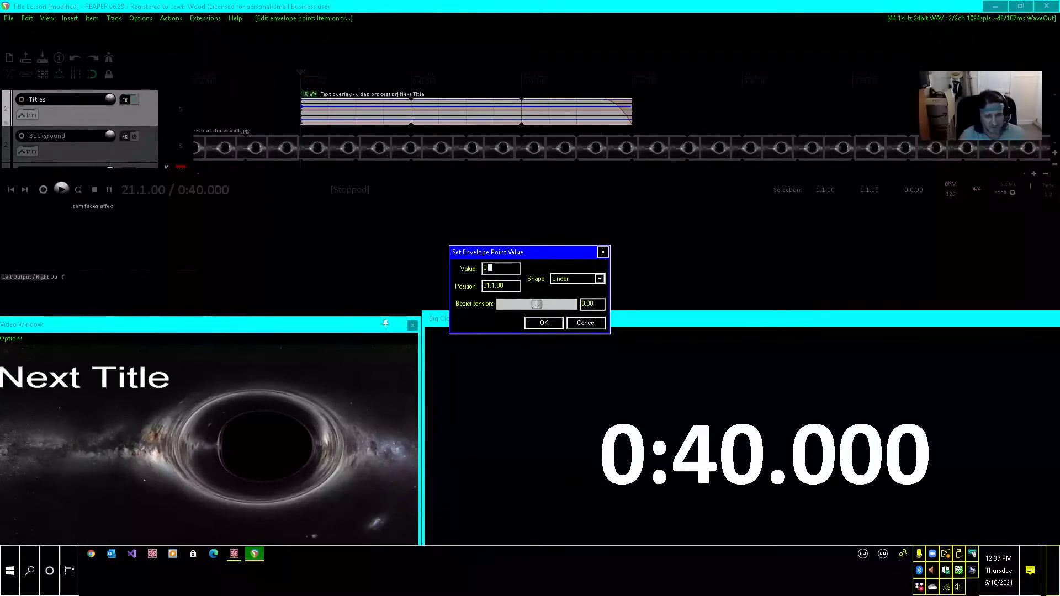
text(2)
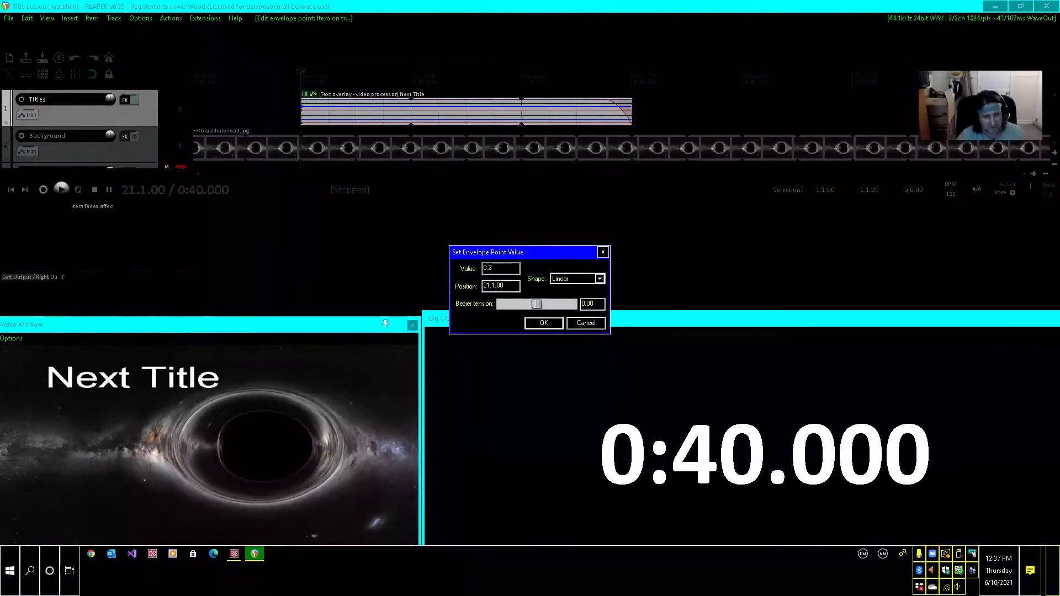
click(545, 326)
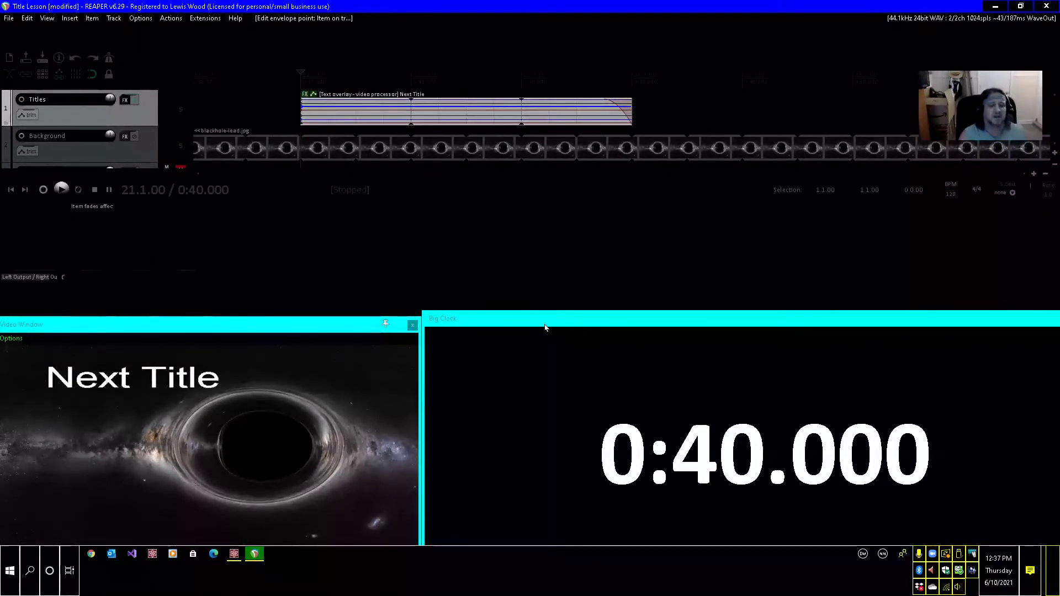
Set the Next Title item's horizontal position envelope point at 0:40 to 0.05 and insert an envelope point there with the same value.
key(e)
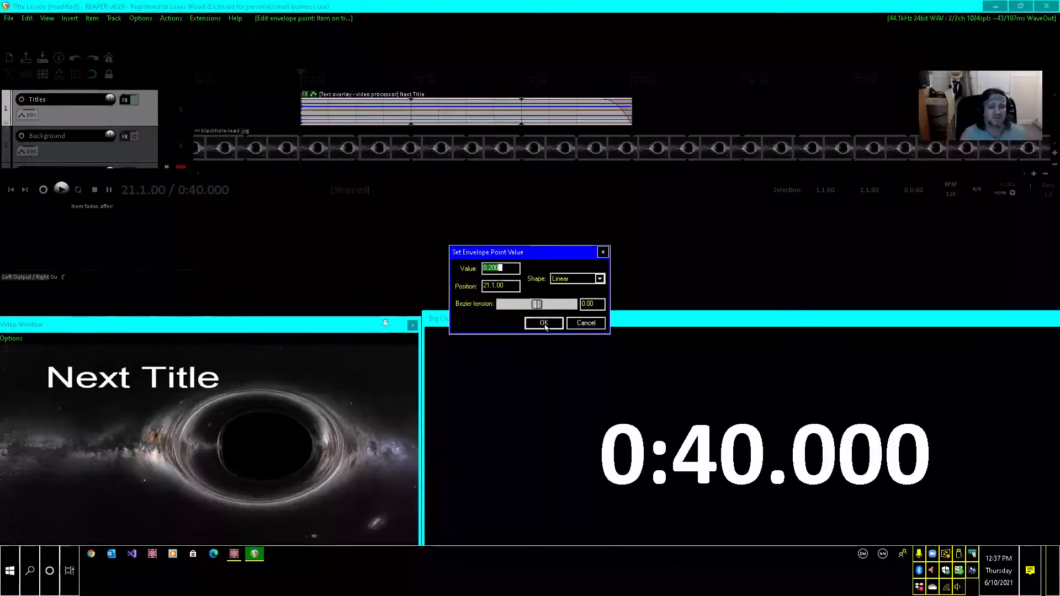
text(0.)
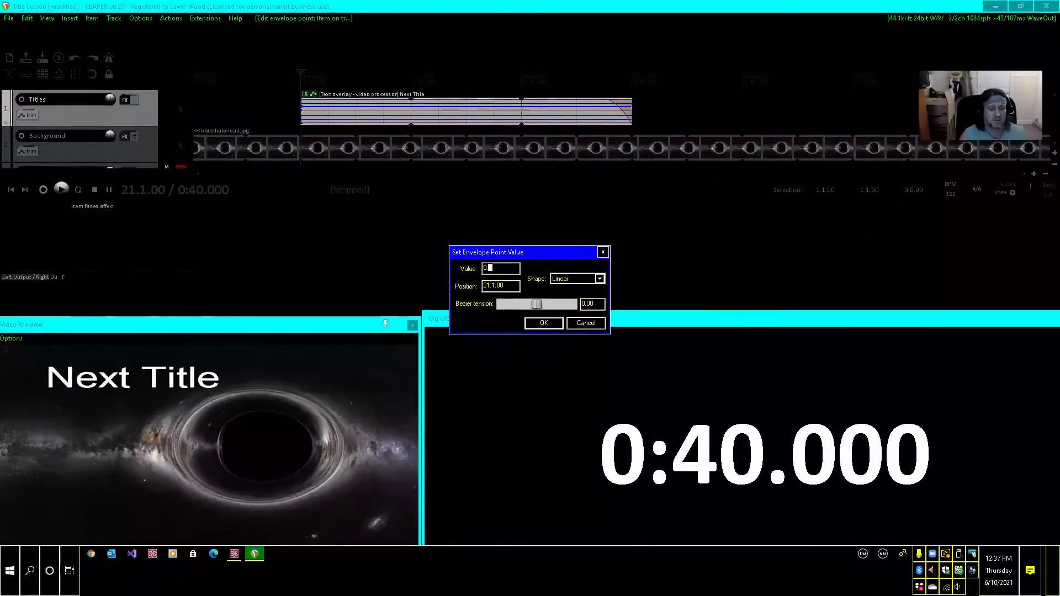
text(0)
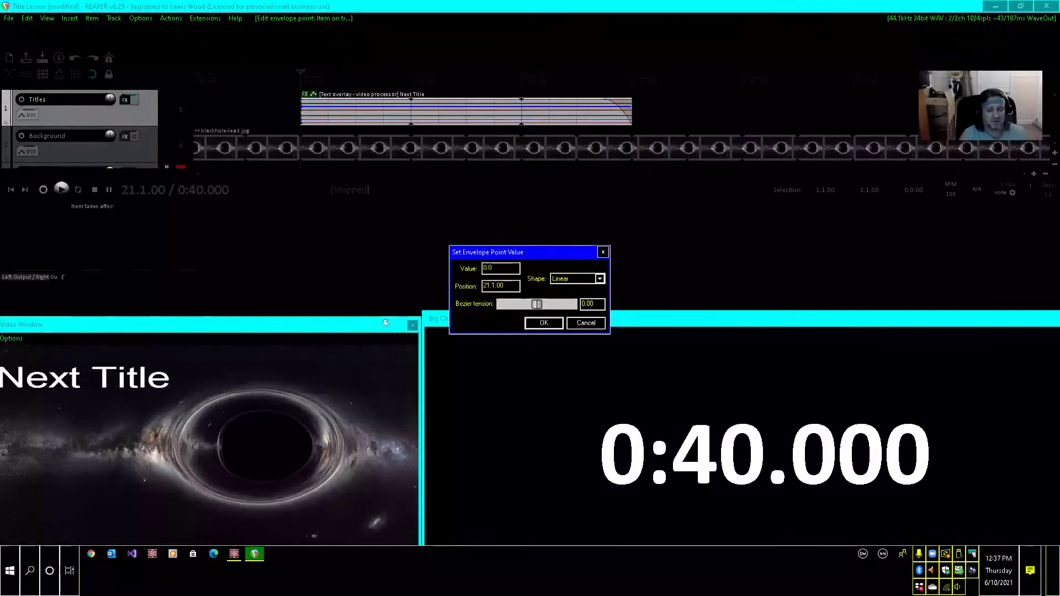
text(5)
click(544, 325)
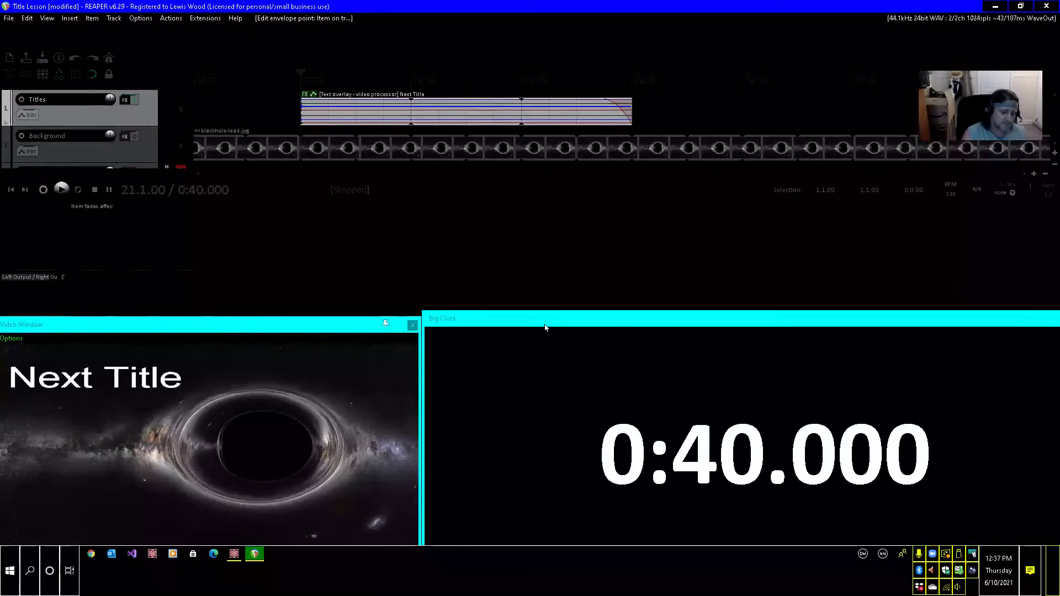
key(shift+e)
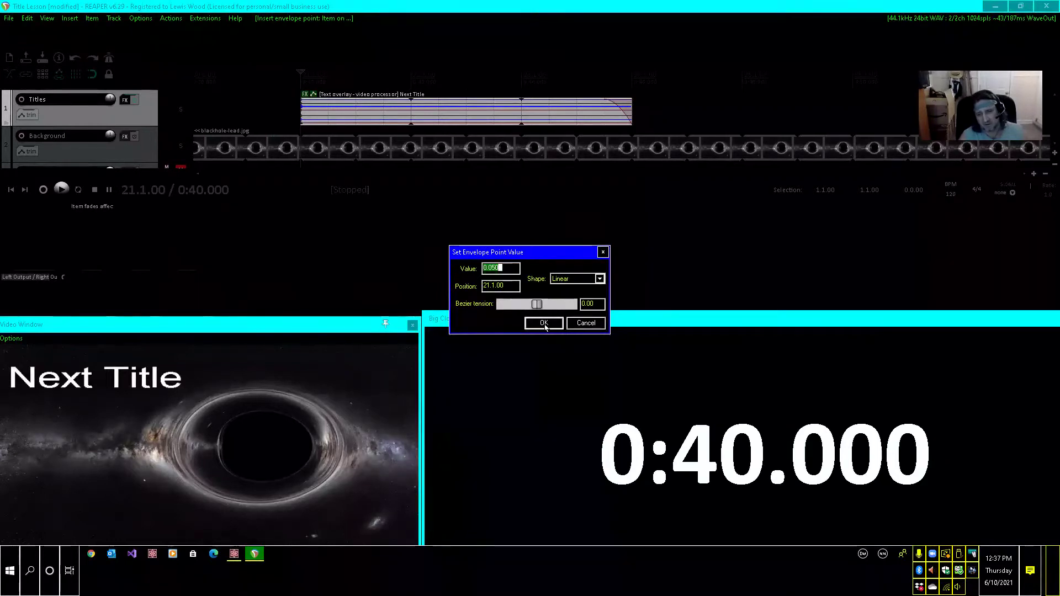
click(544, 325)
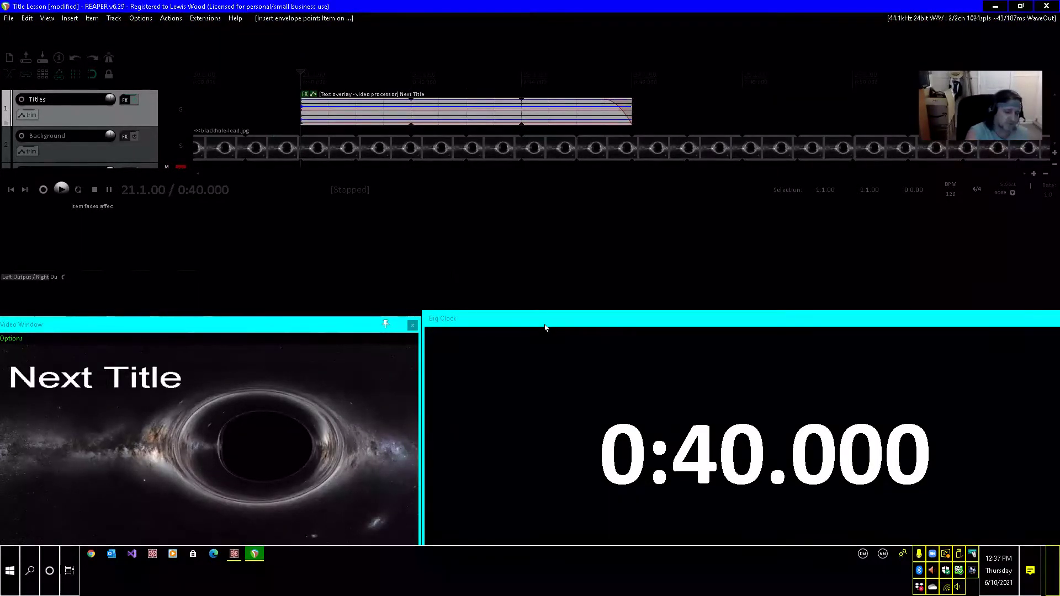
Set the length of the Next Title item at 0:40 to 4 seconds in its item properties.
key(F2)
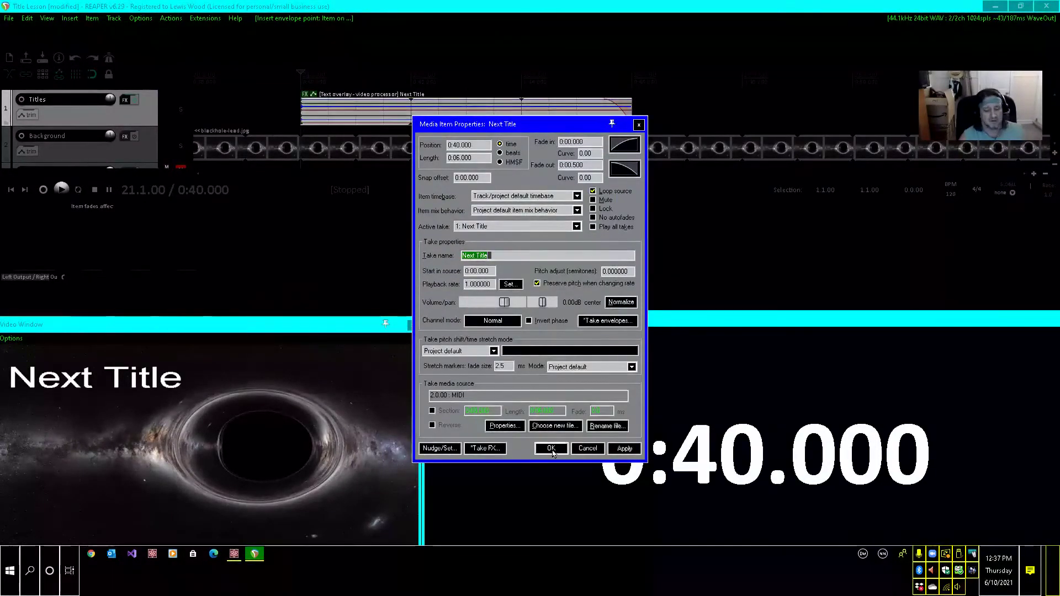
click(552, 450)
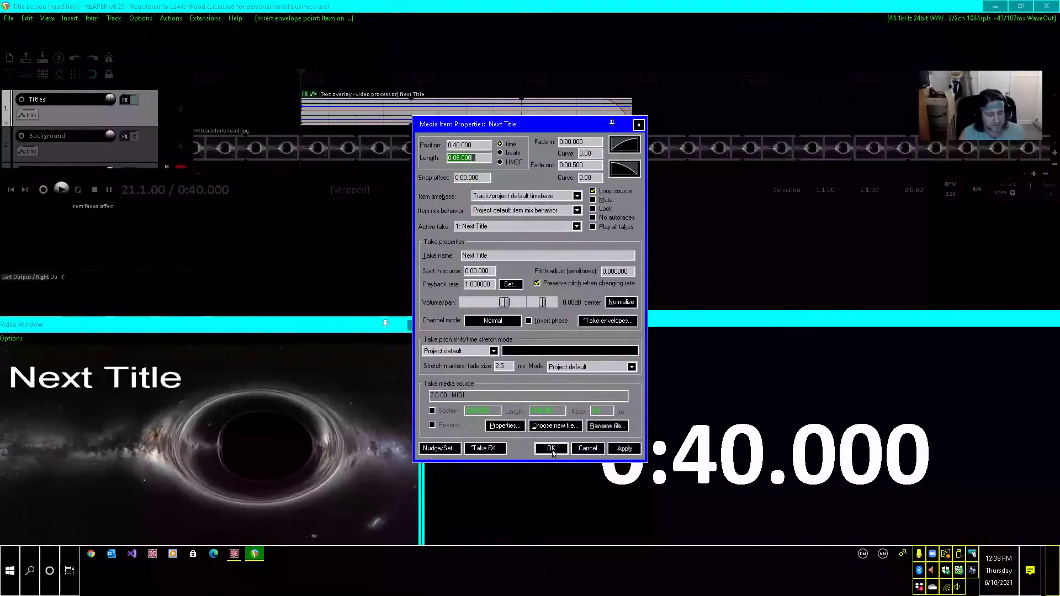
text(4)
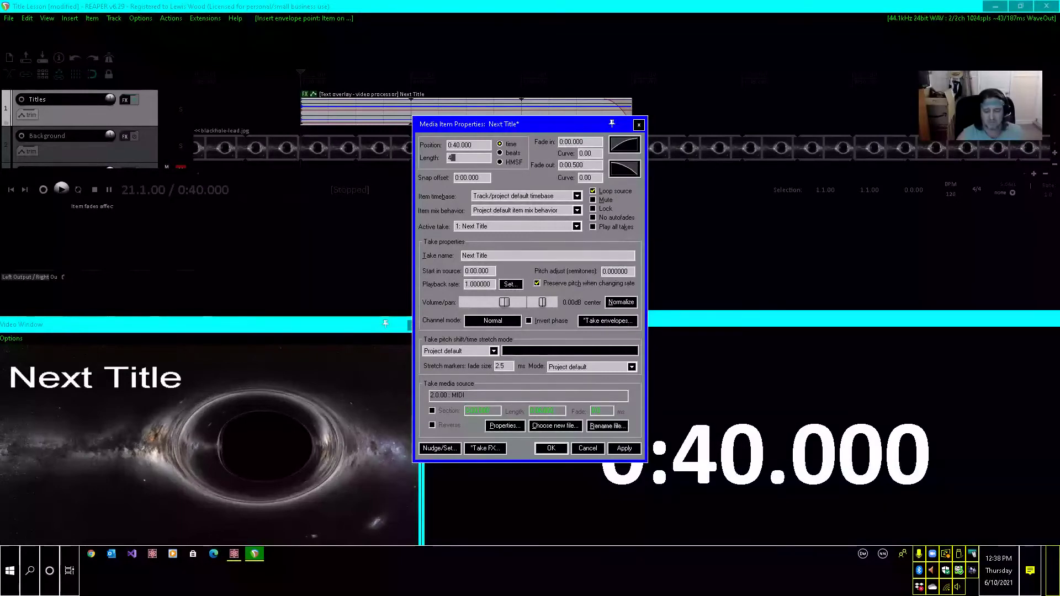
key(Tab)
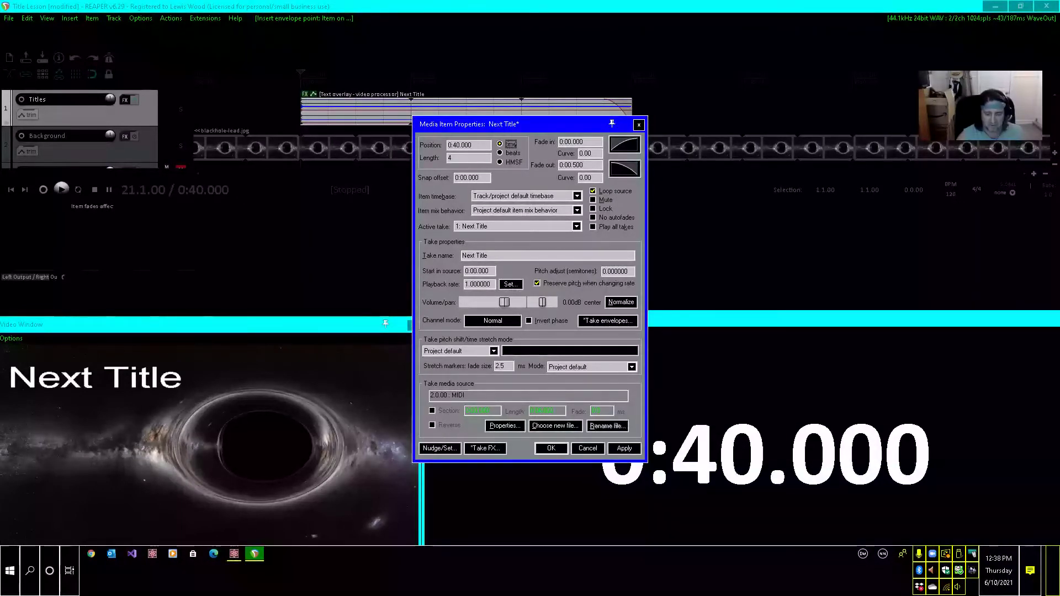
Set the Next Title item's fade-in to 0:00.5 and apply the changed item properties.
key(Tab)
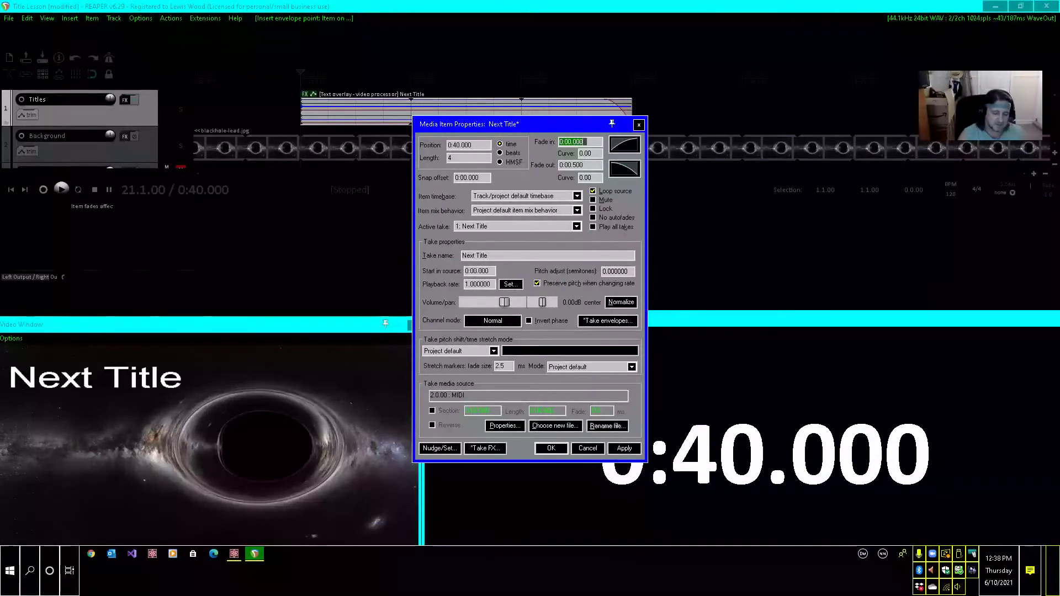
text(0:00)
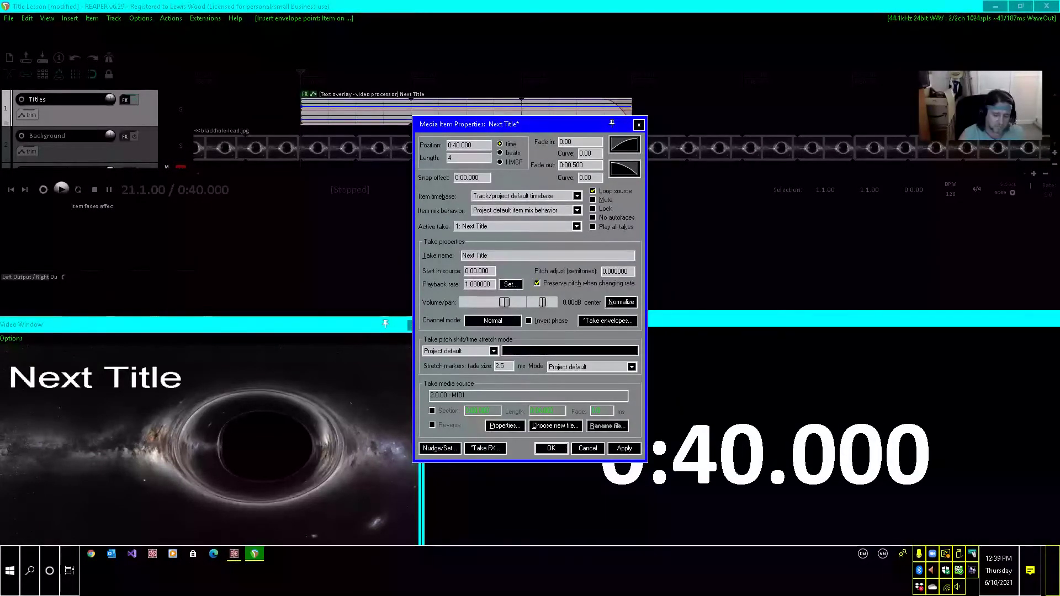
text(.5)
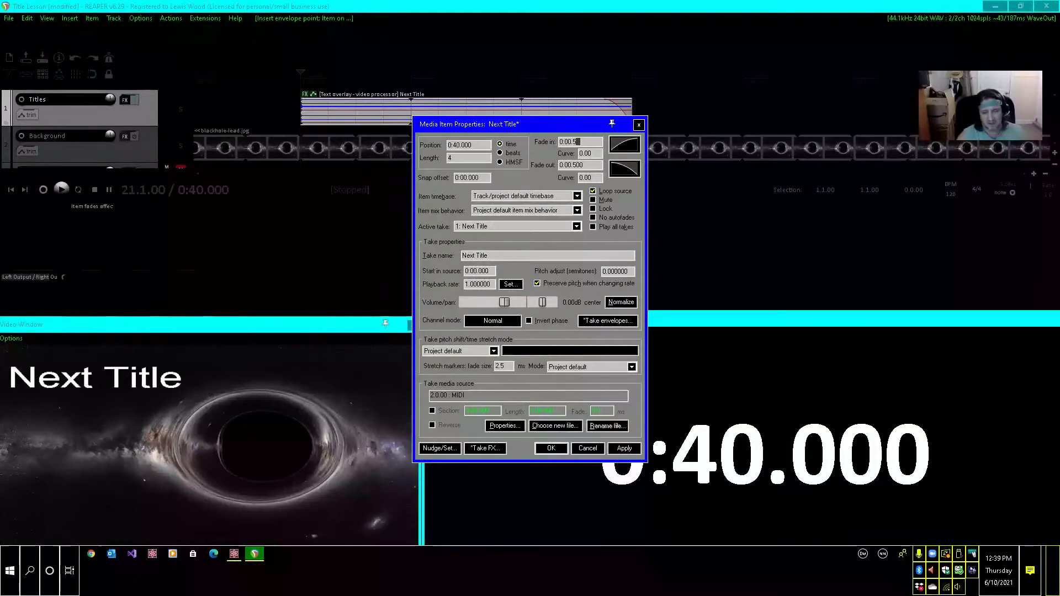
key(Return)
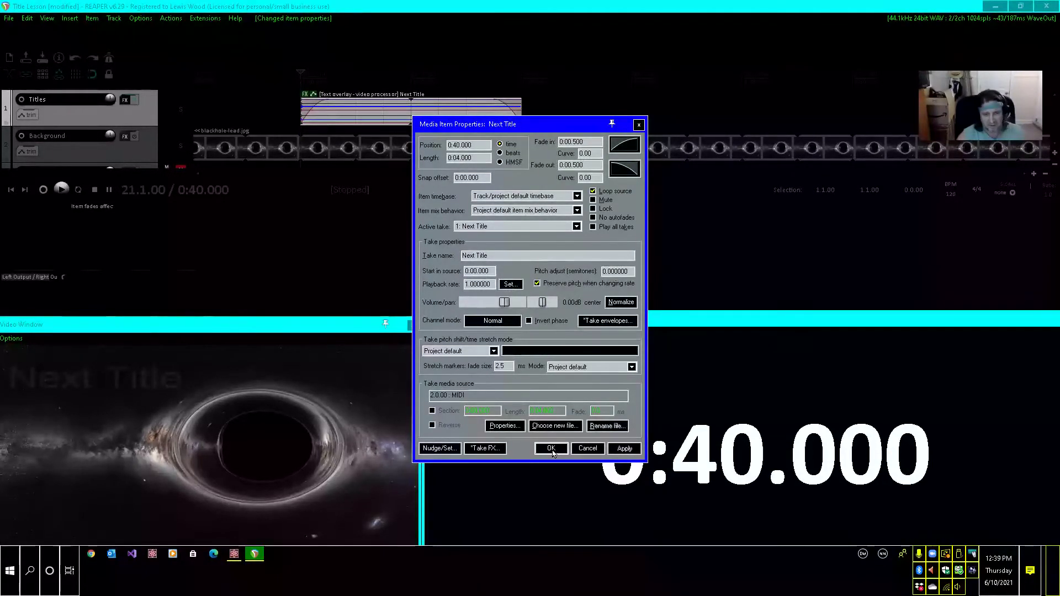
click(552, 449)
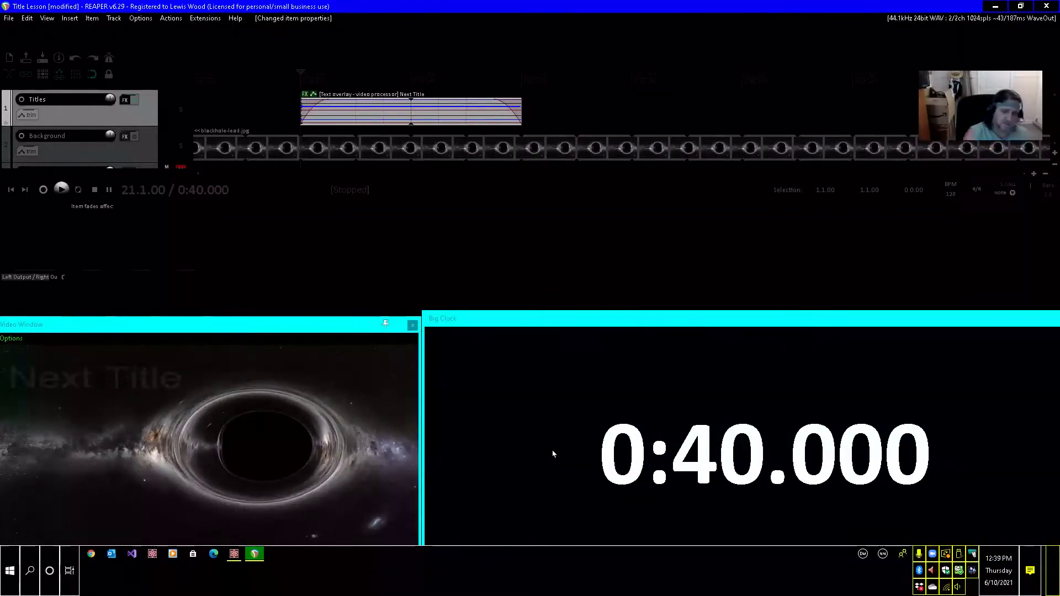
Review the fade-in, curve and fade-out values in the Next Title item's properties.
key(F2)
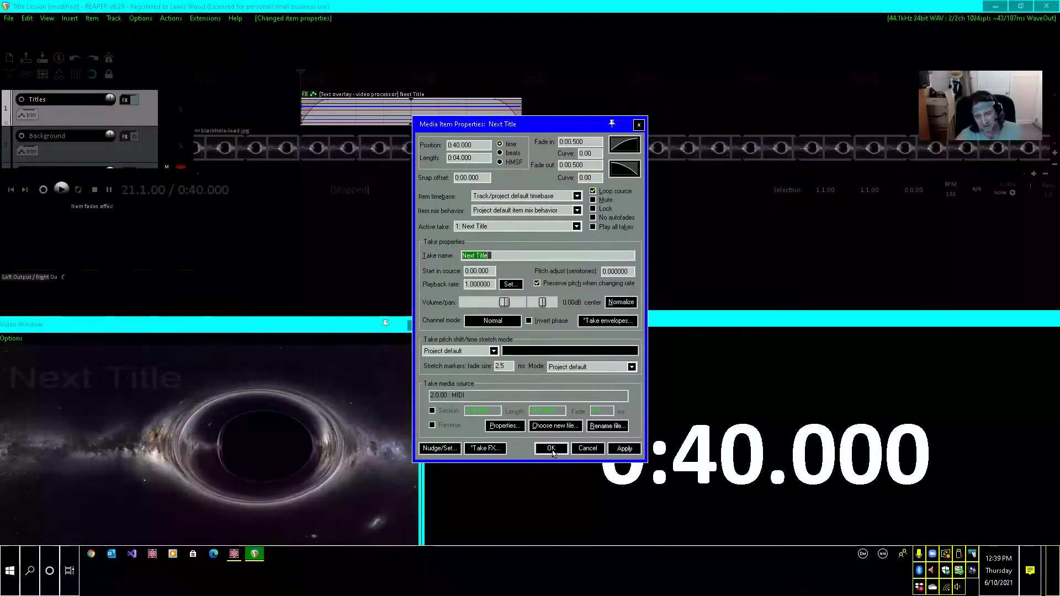
key(Tab)
key(Tab)
key(Tab)
key(Tab)
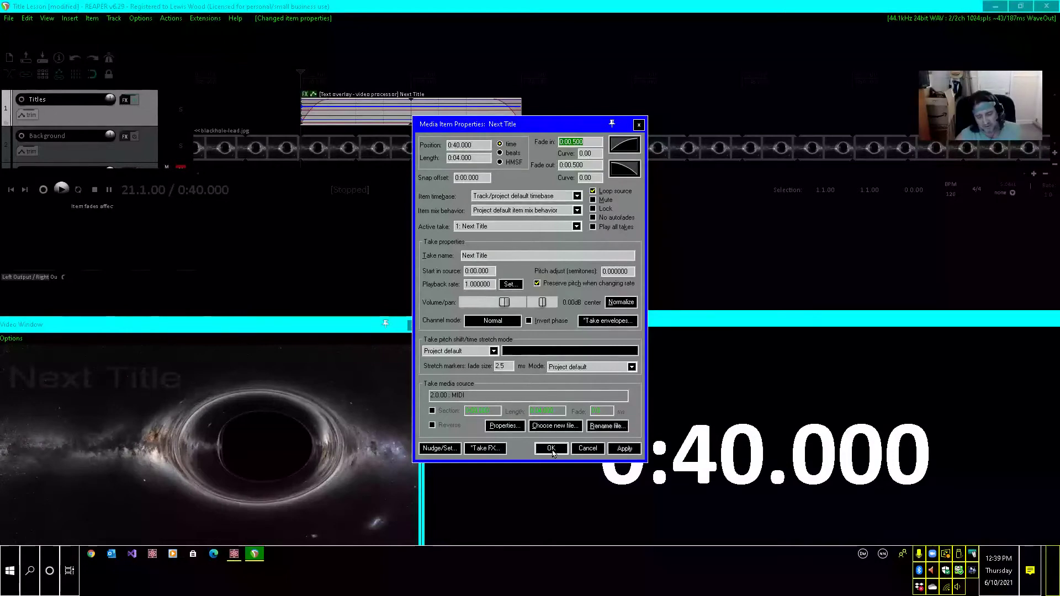
key(Tab)
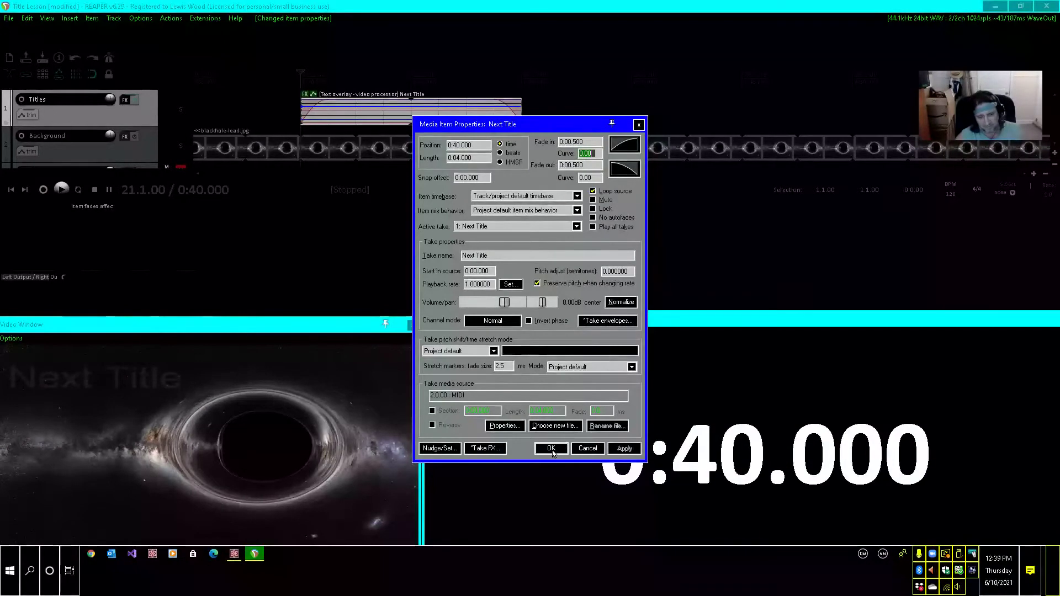
key(Tab)
key(Tab)
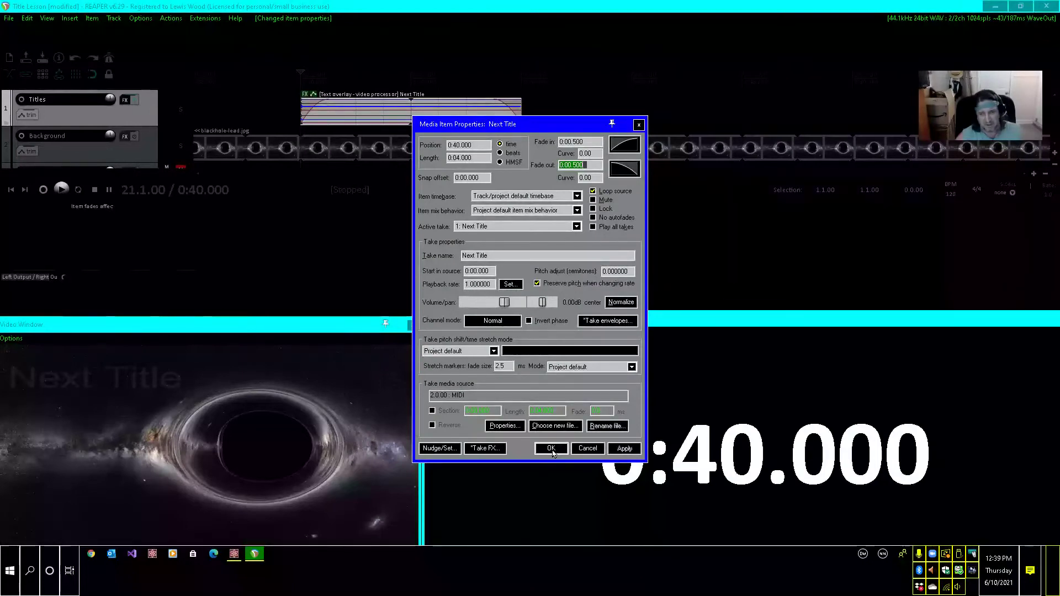
click(553, 452)
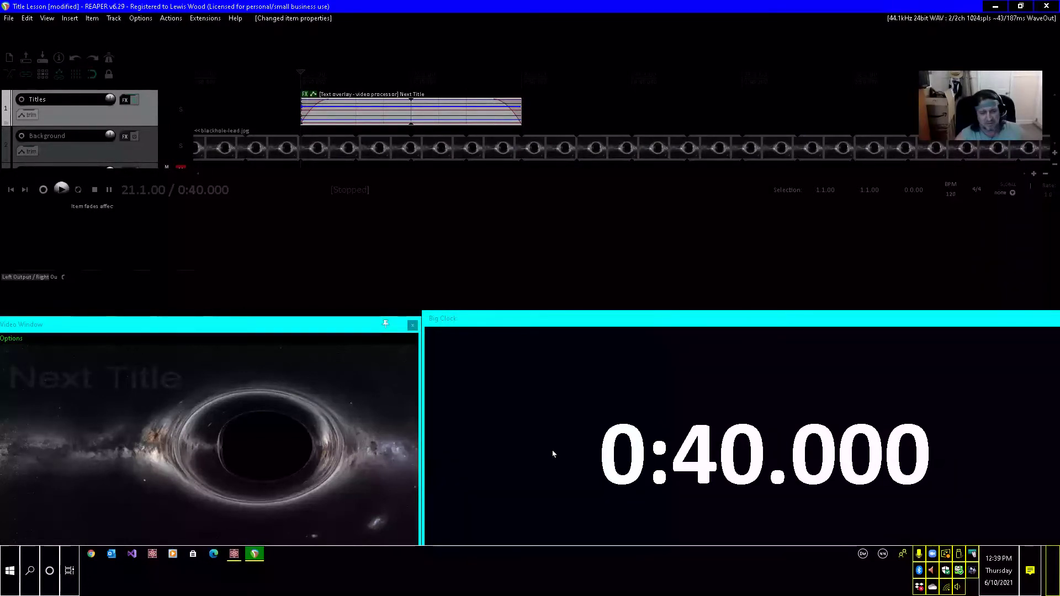
Preview the faded-in Next Title at 0:40.5, then return the edit cursor to the item's start on the Titles track.
key(Right)
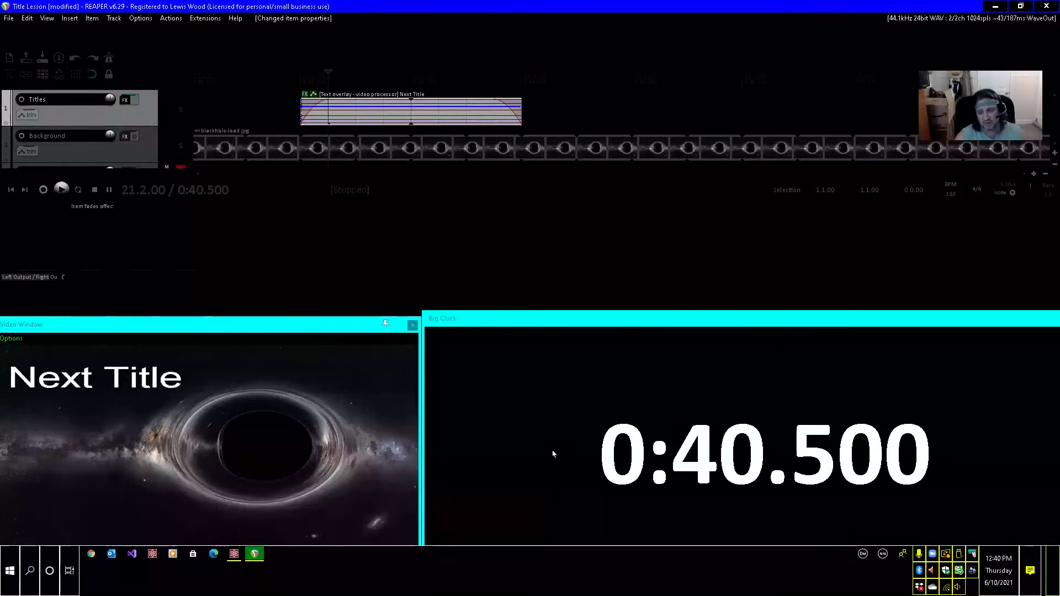
key(Down)
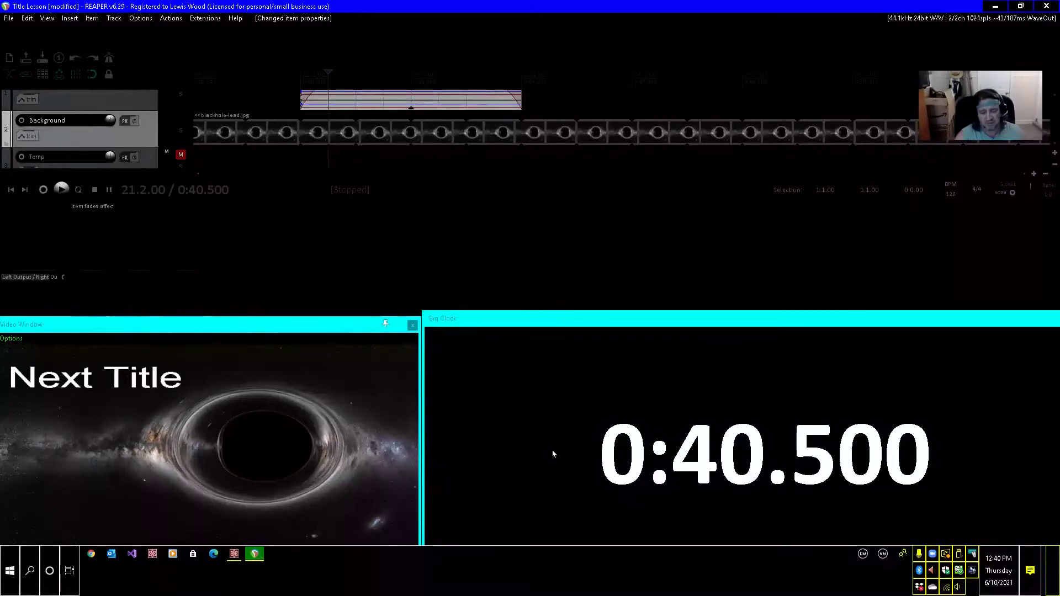
key(Up)
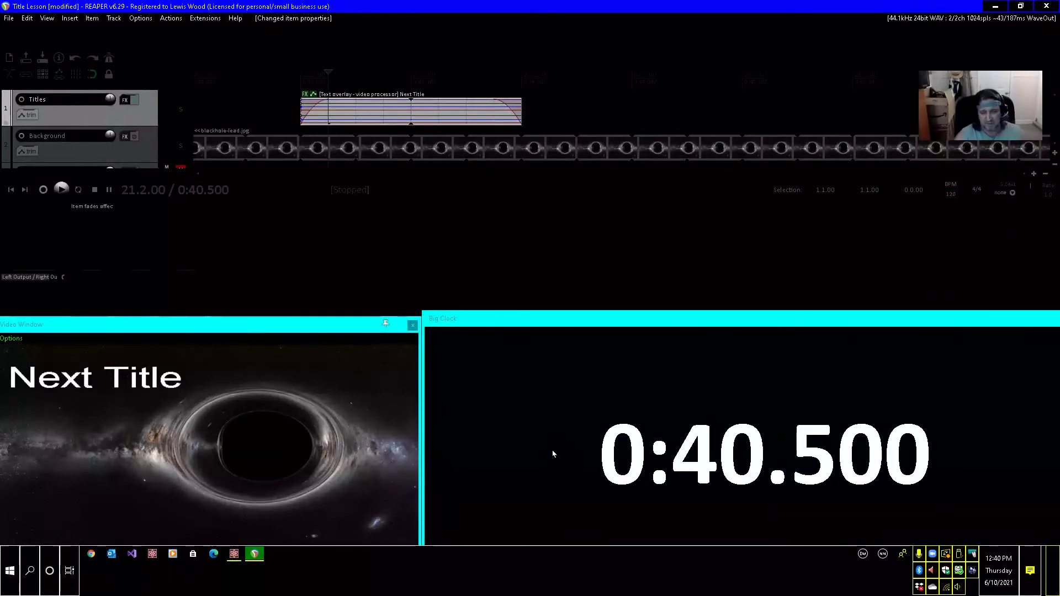
key(ctrl+Left)
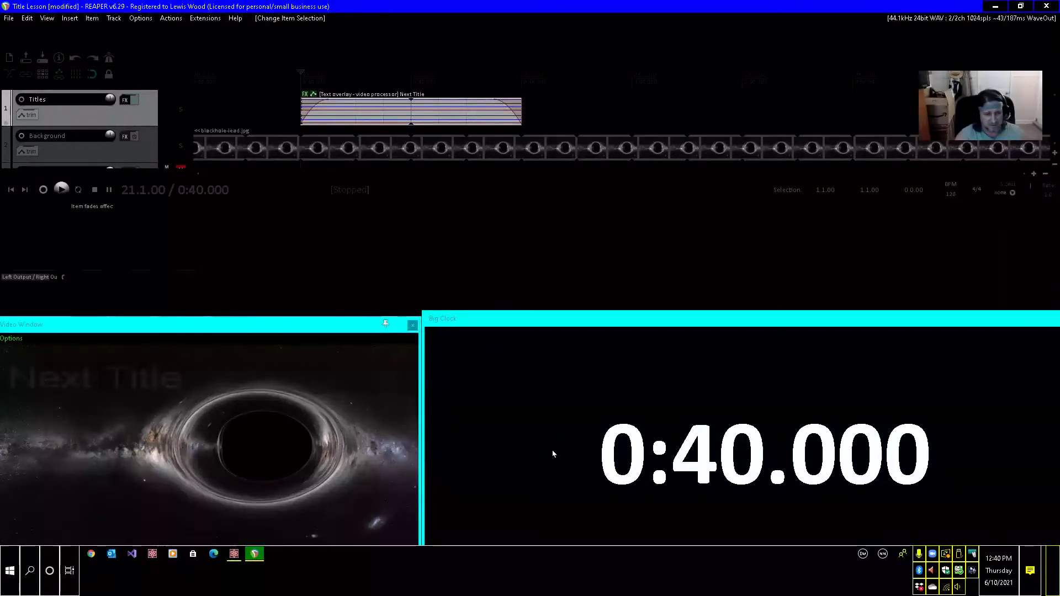
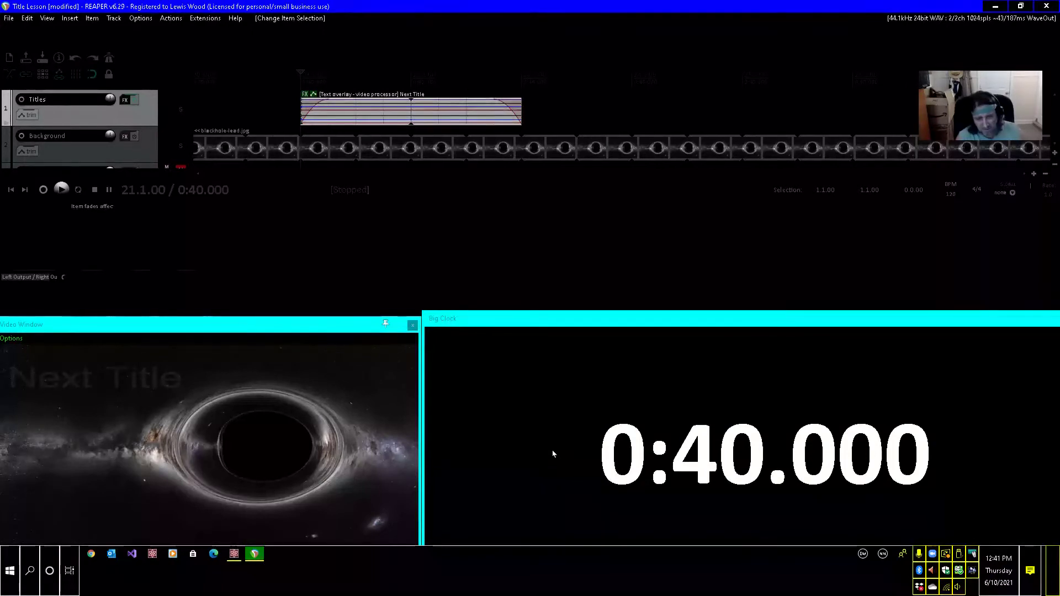
Select the Next Title item at 0:40 on the Titles track and change its take name to "Creating Lyrics".
key(ctrl+Left)
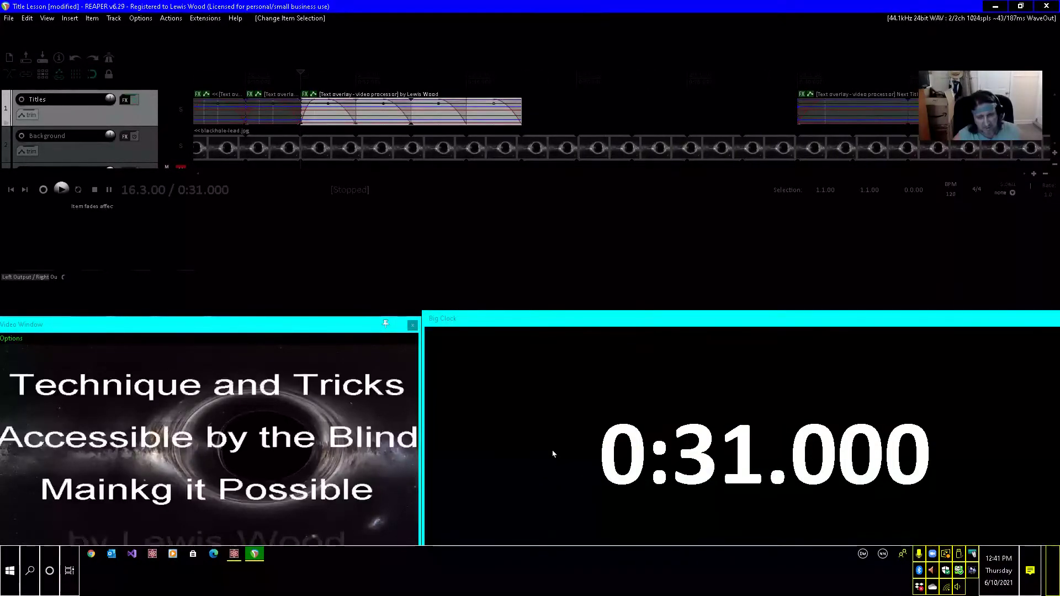
key(ctrl+Right)
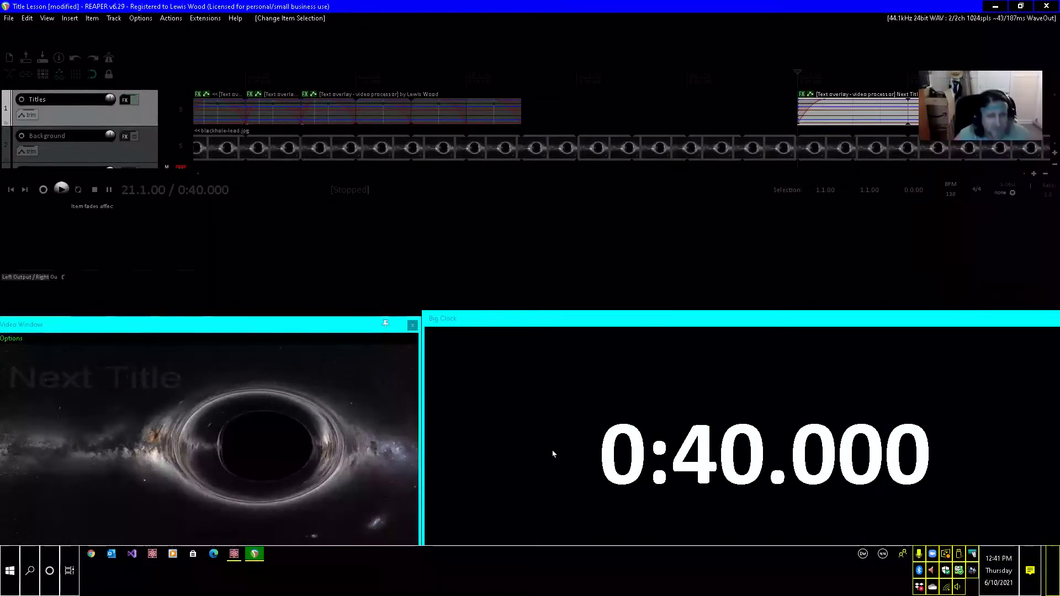
key(ctrl+Left)
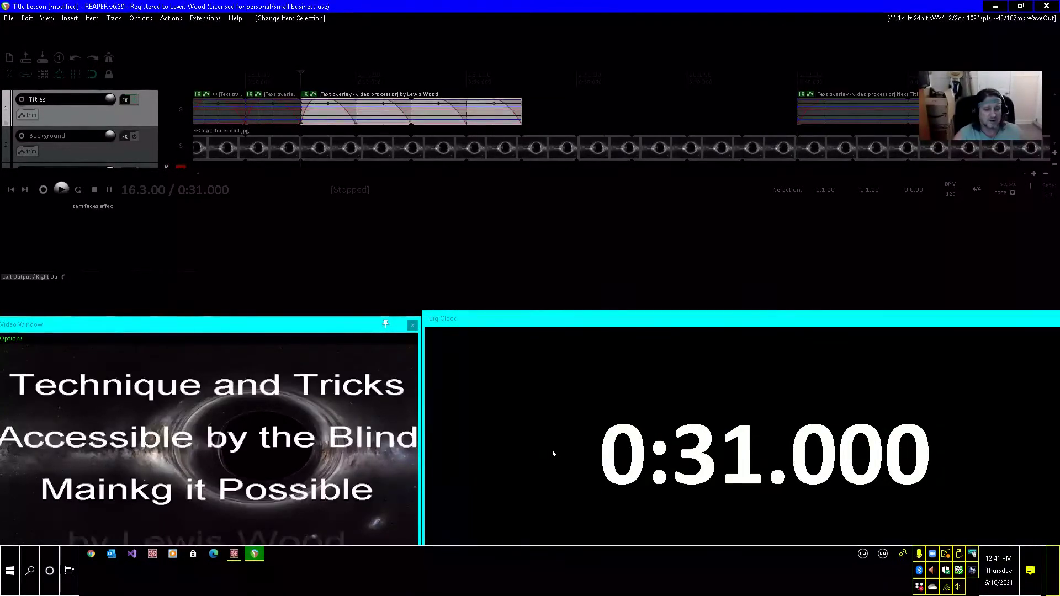
key(ctrl+Right)
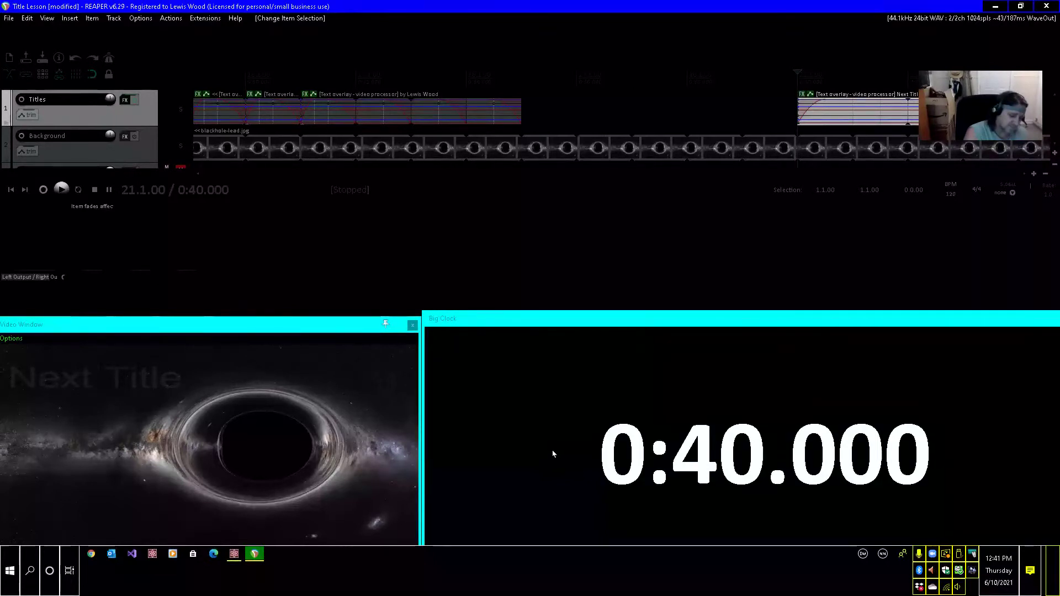
key(F2)
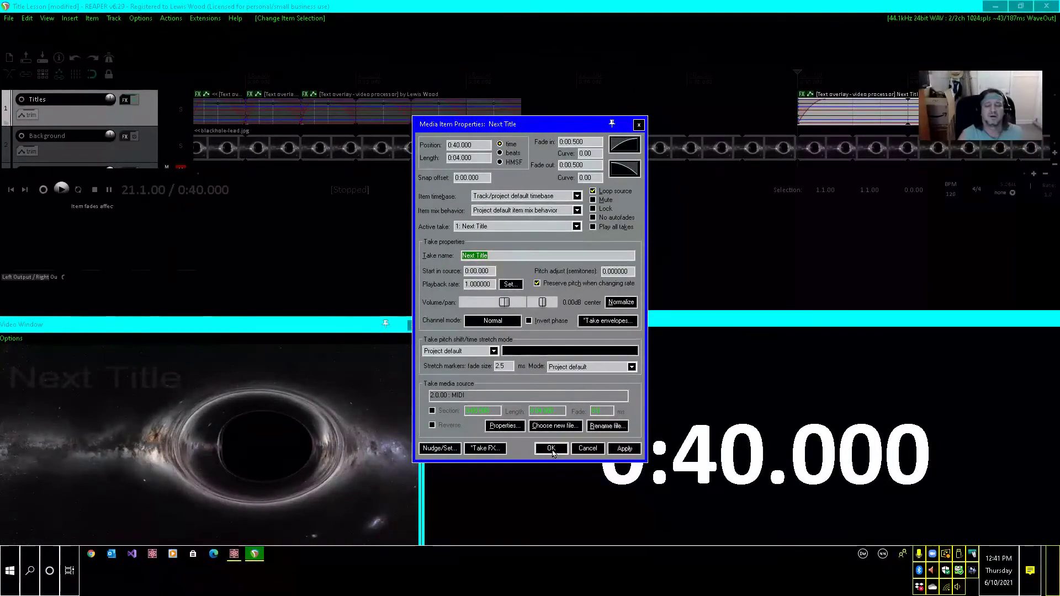
text(Cre)
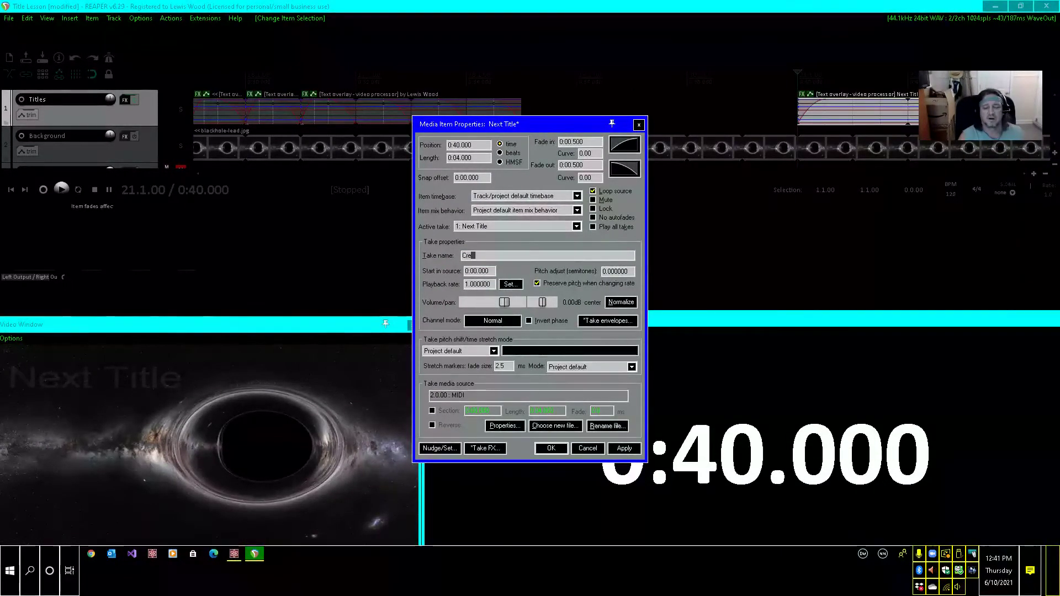
text(ating)
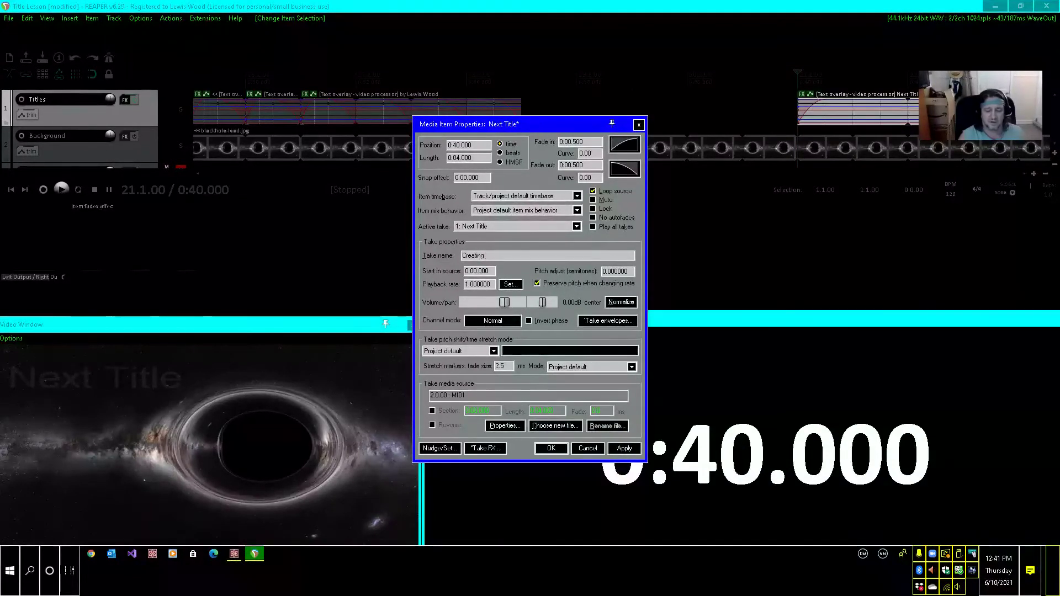
text( Lyr)
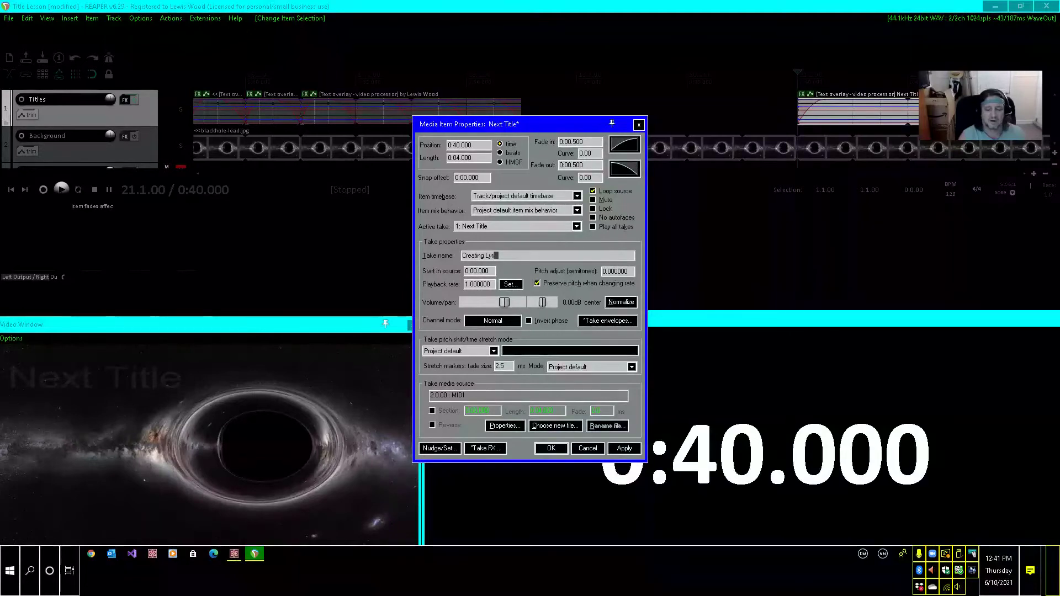
text(ics)
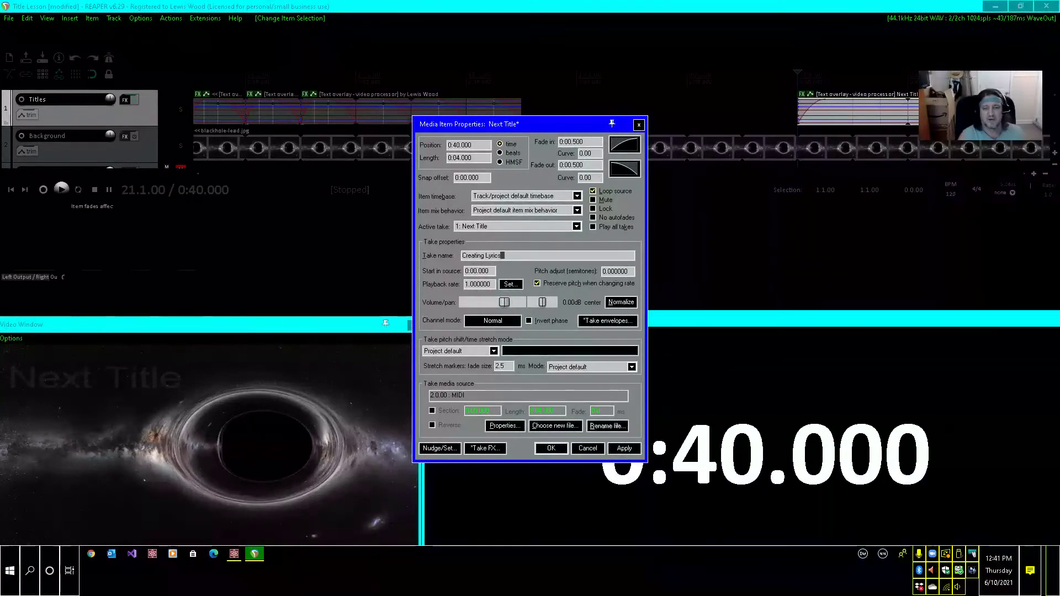
key(Return)
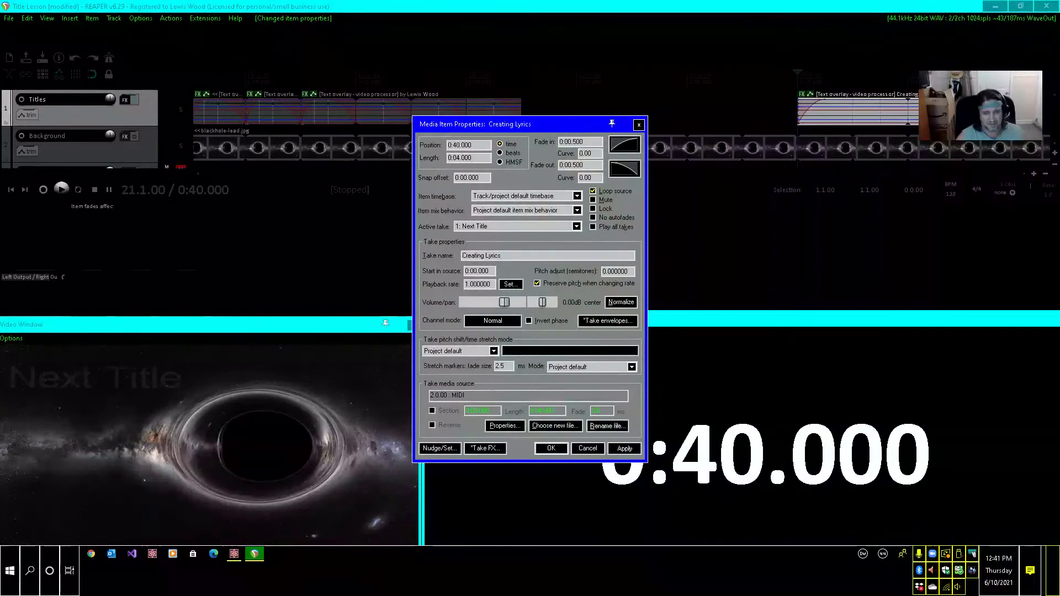
click(553, 451)
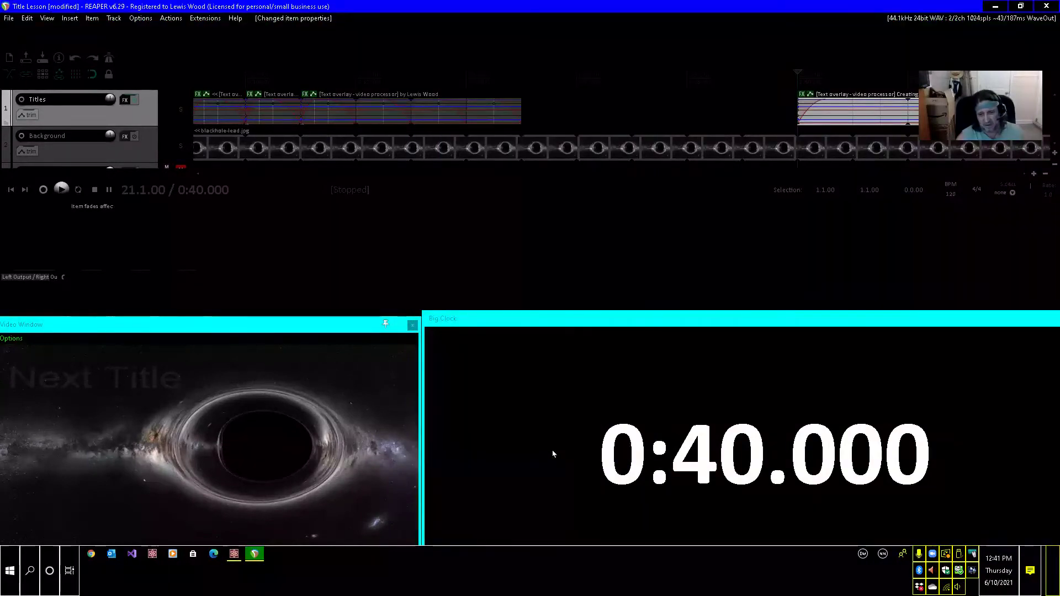
Preview the Creating Lyrics title at 0:40.5, then return the edit cursor to the item's start.
key(Right)
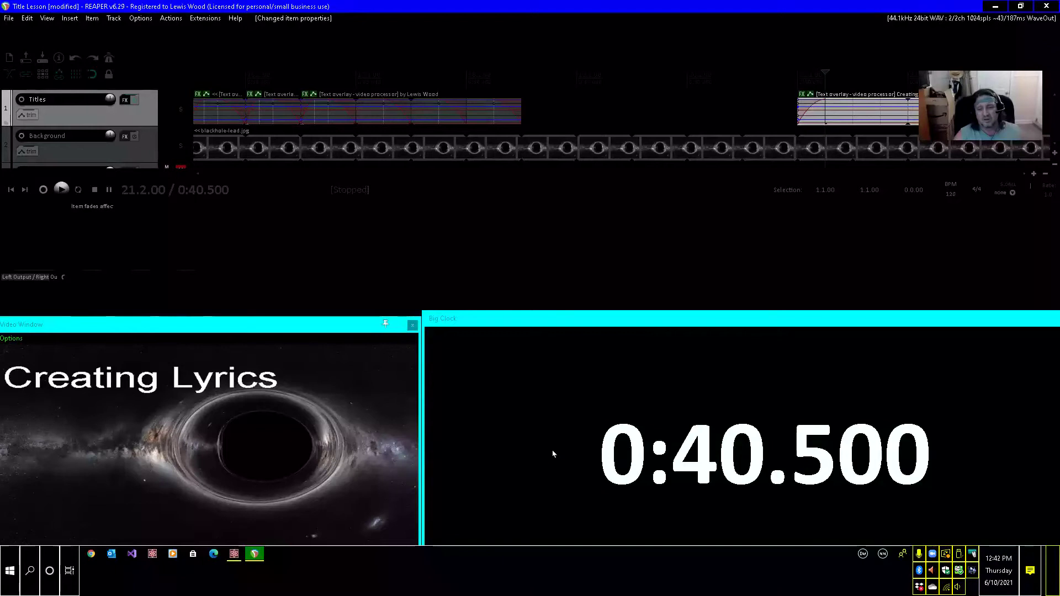
key(ctrl+z)
key(ctrl+z)
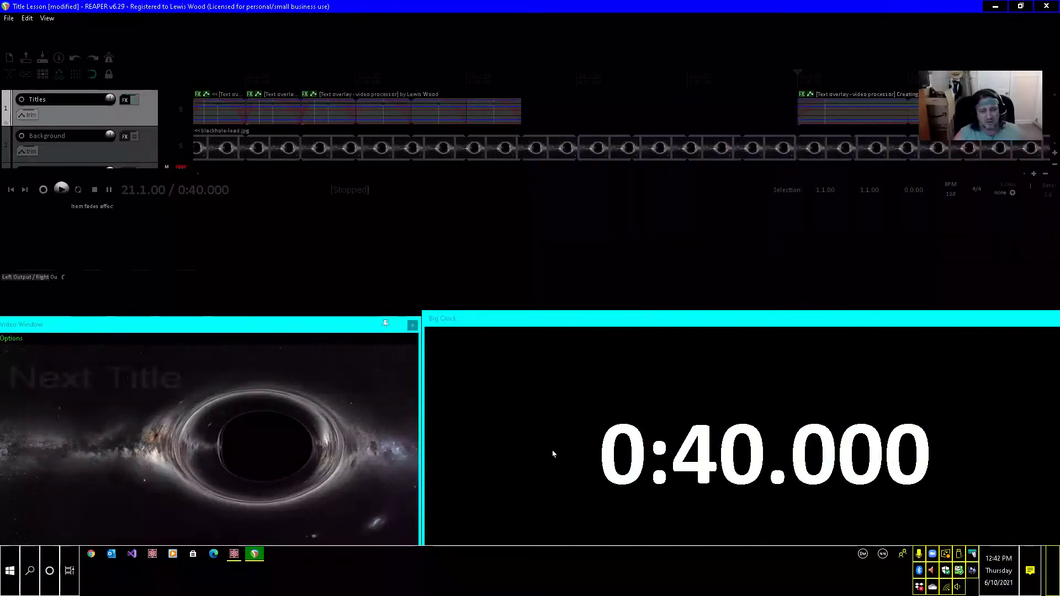
key(ctrl+shift+z)
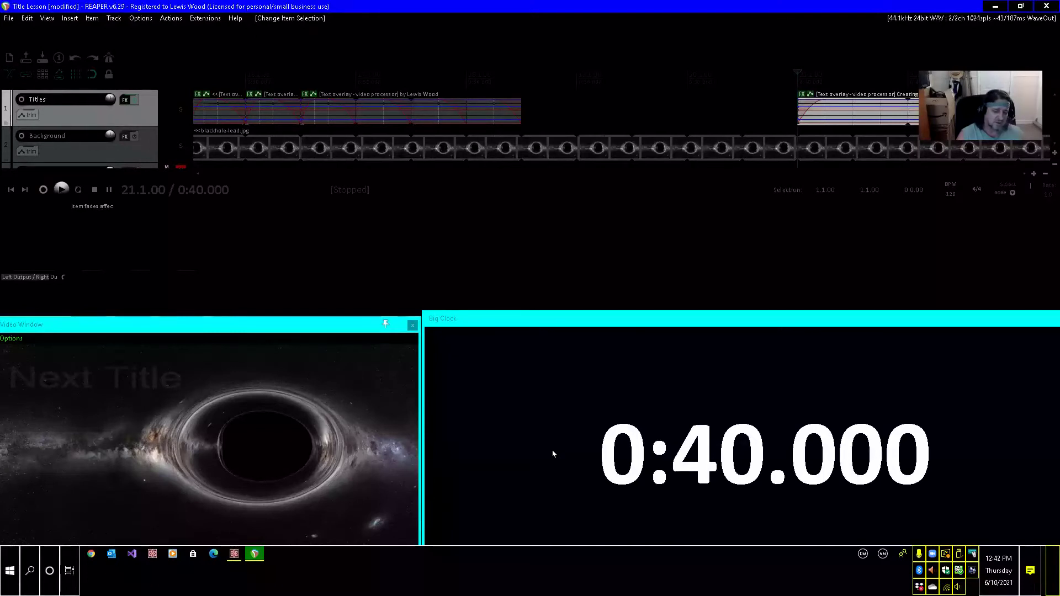
Paste a copy of the Next Title item at 0:43.5, overlapping the Creating Lyrics item's fade-out by half a second.
key(Page_Down)
key(Page_Down)
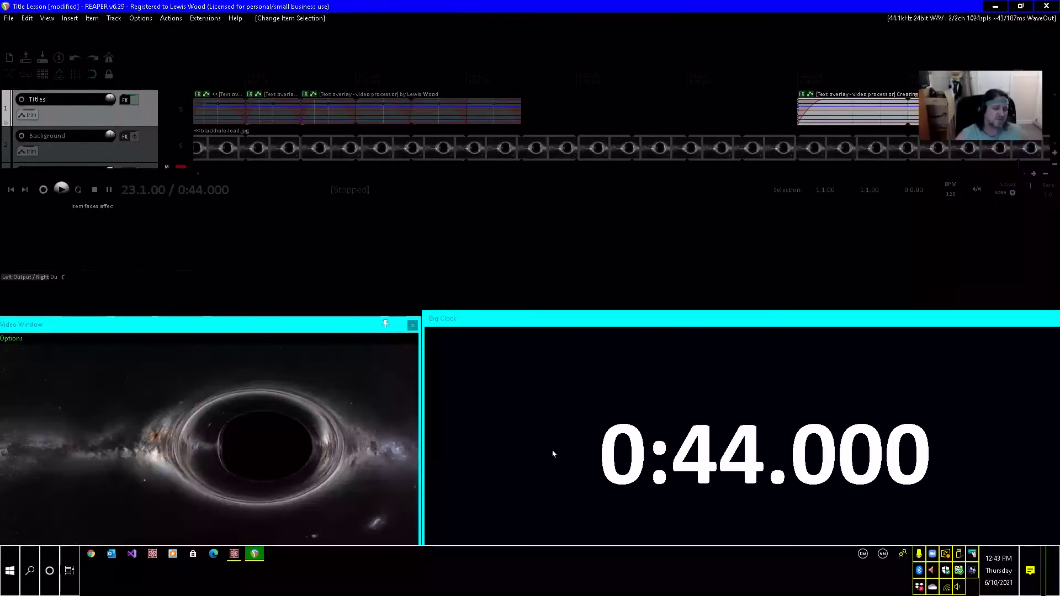
key(Left)
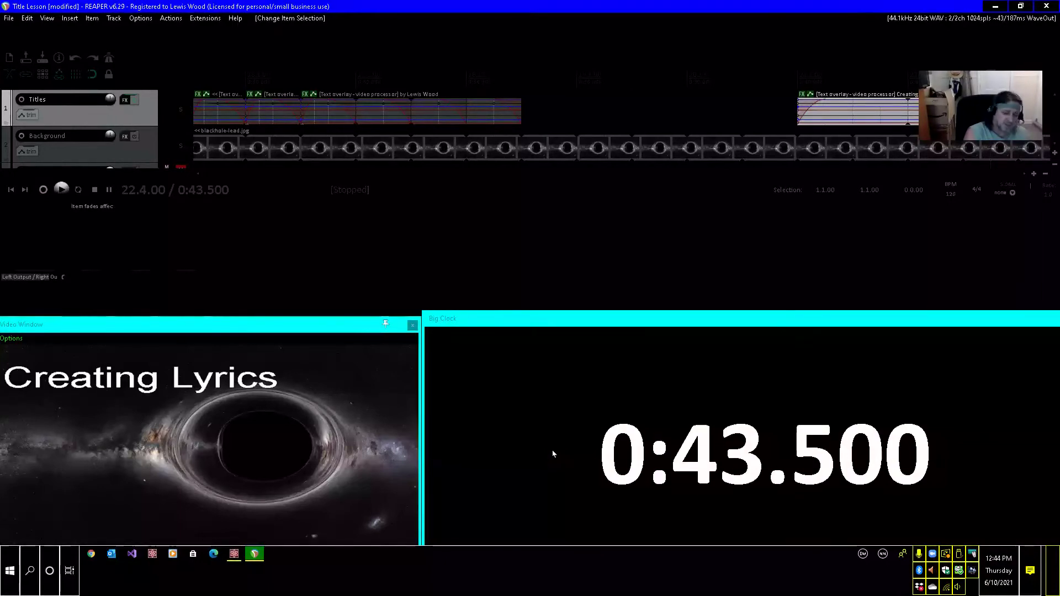
key(F2)
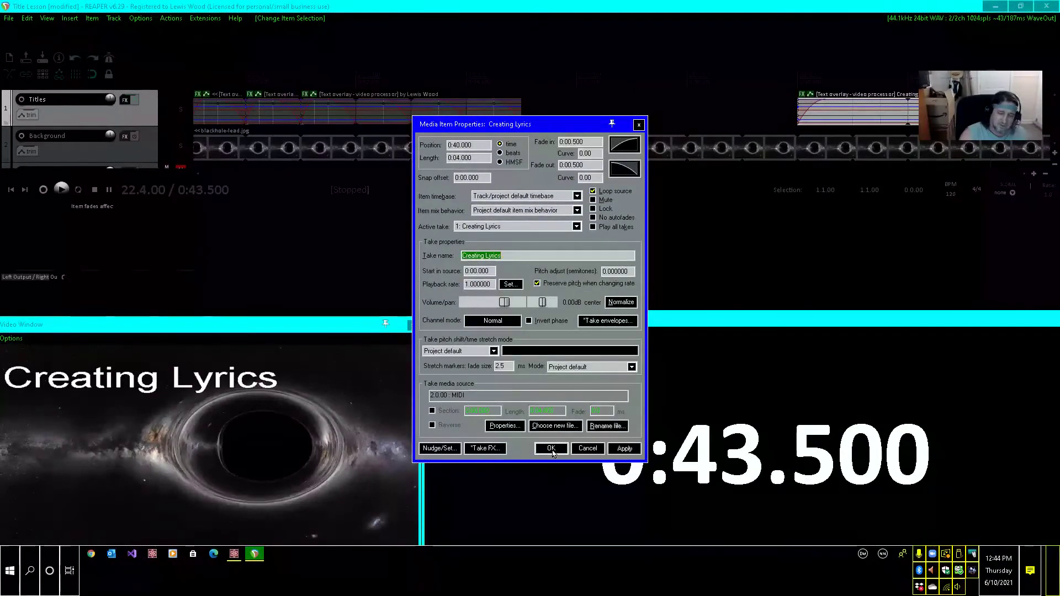
click(551, 448)
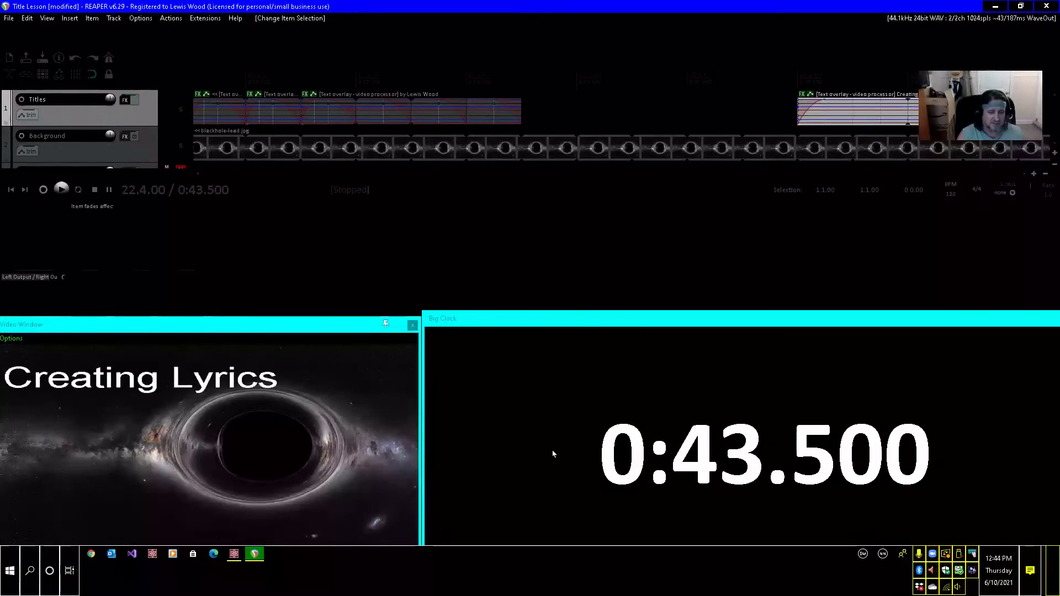
key(ctrl+v)
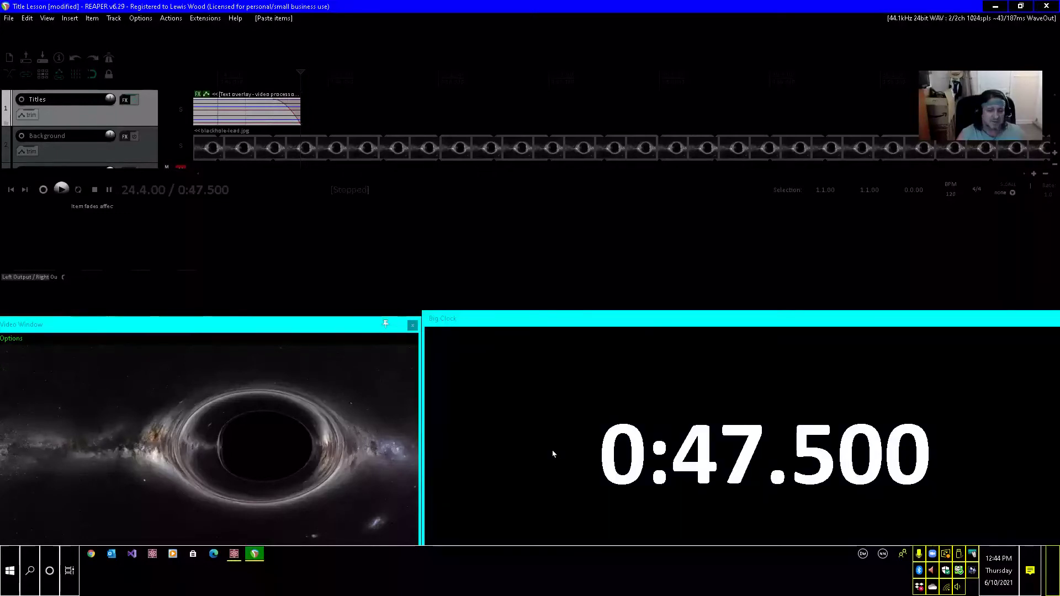
key(ctrl+Left)
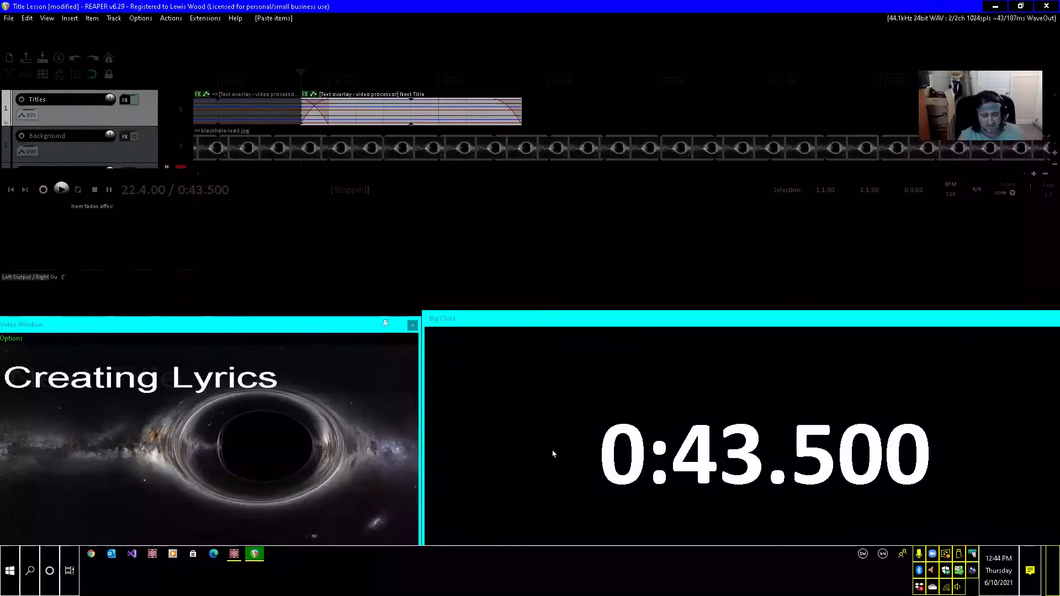
Place the edit cursor at 0:47, where the pasted title's fade-out starts, and rename its take as "Using Reaper".
key(Tab)
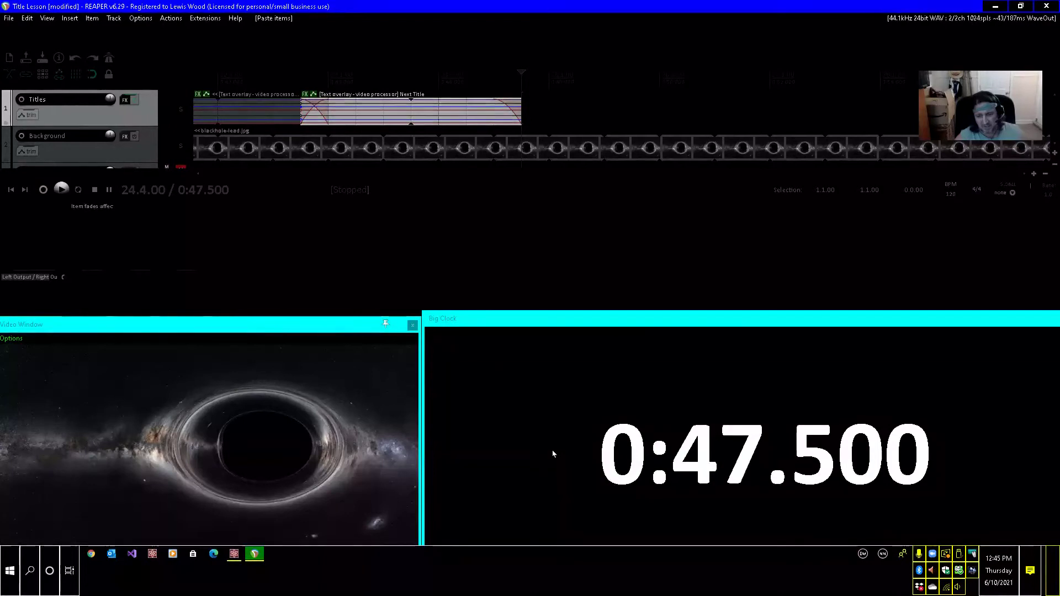
key(Left)
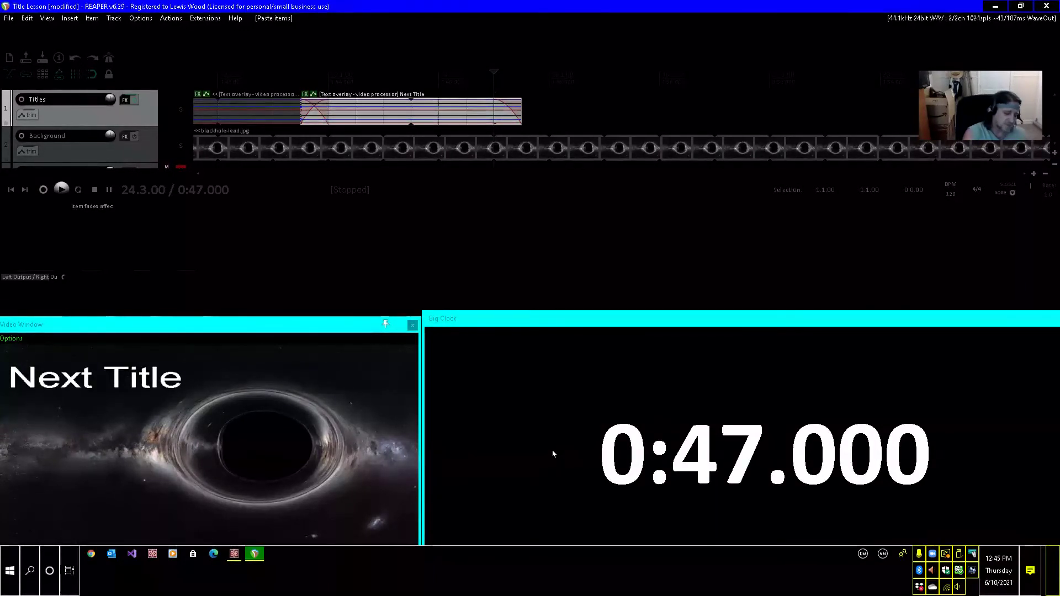
key(F2)
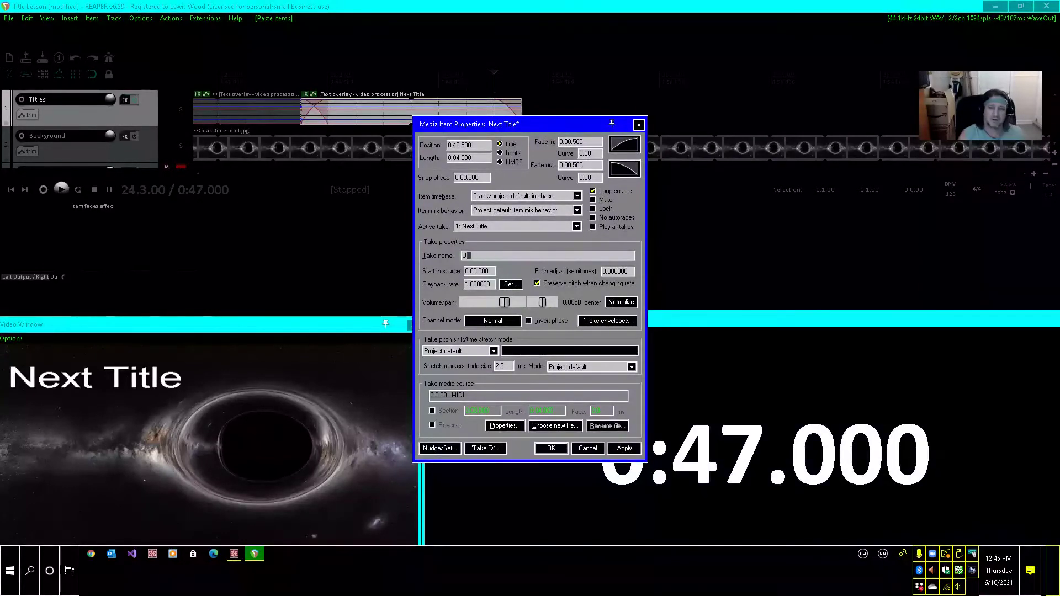
text(Using)
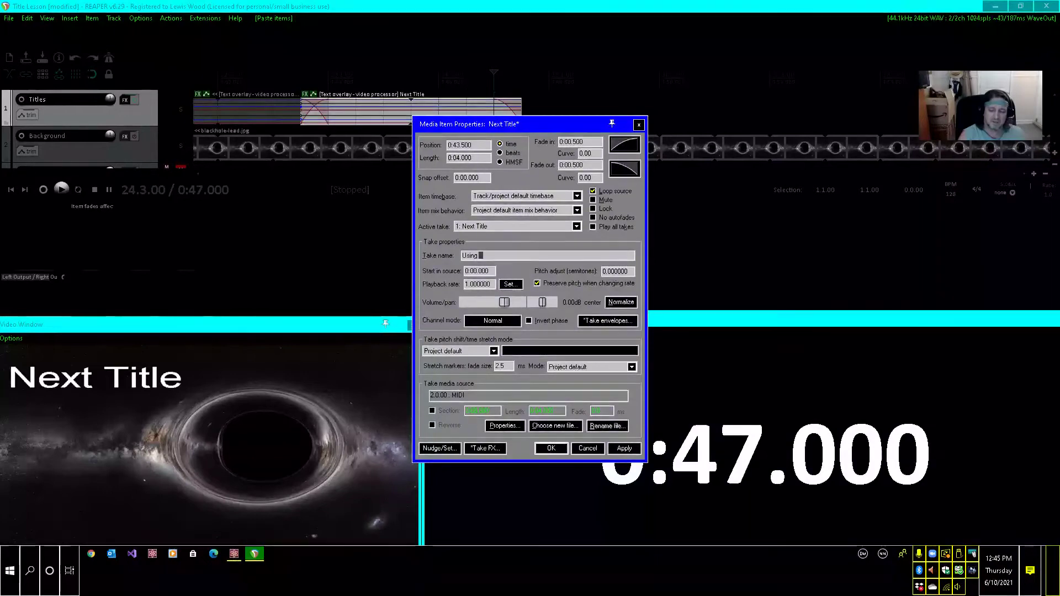
text( Reaper)
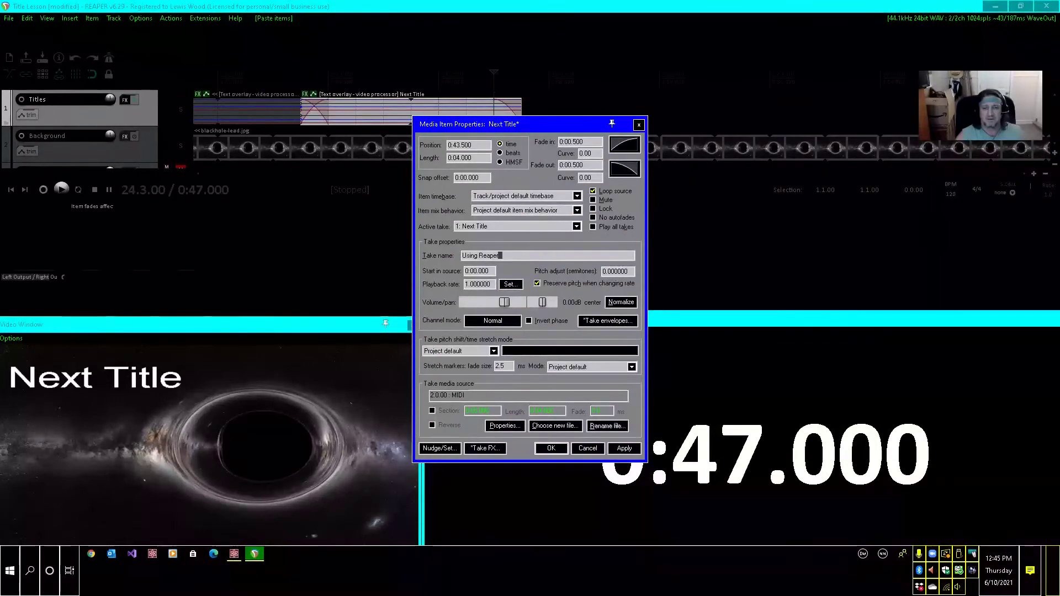
click(624, 448)
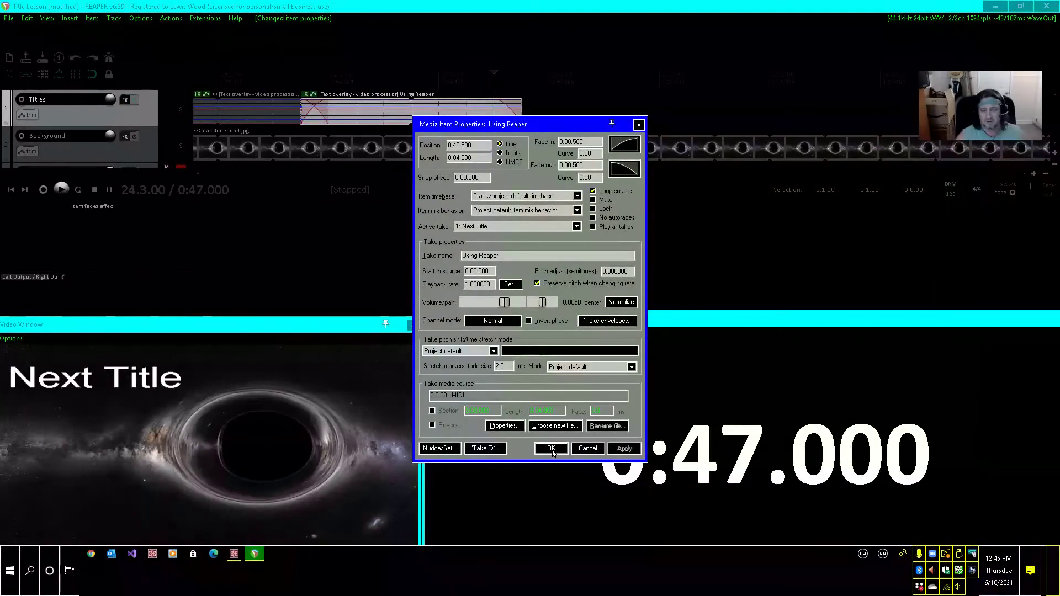
click(552, 448)
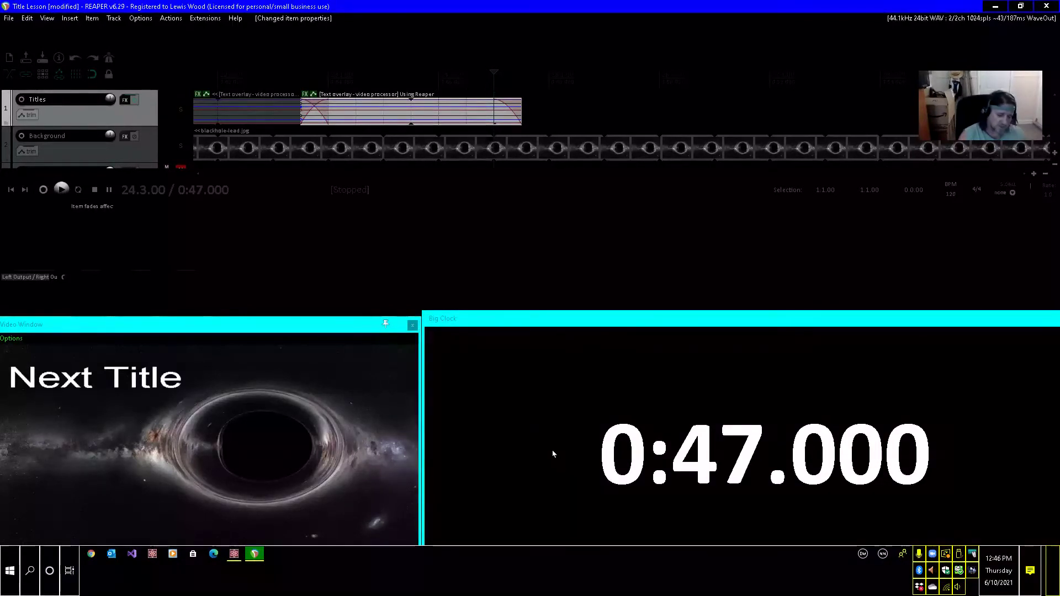
Paste another Next Title item at 0:47, move the edit cursor to 0:50.5 and rename the pasted take as "Makes Music a".
key(ctrl+v)
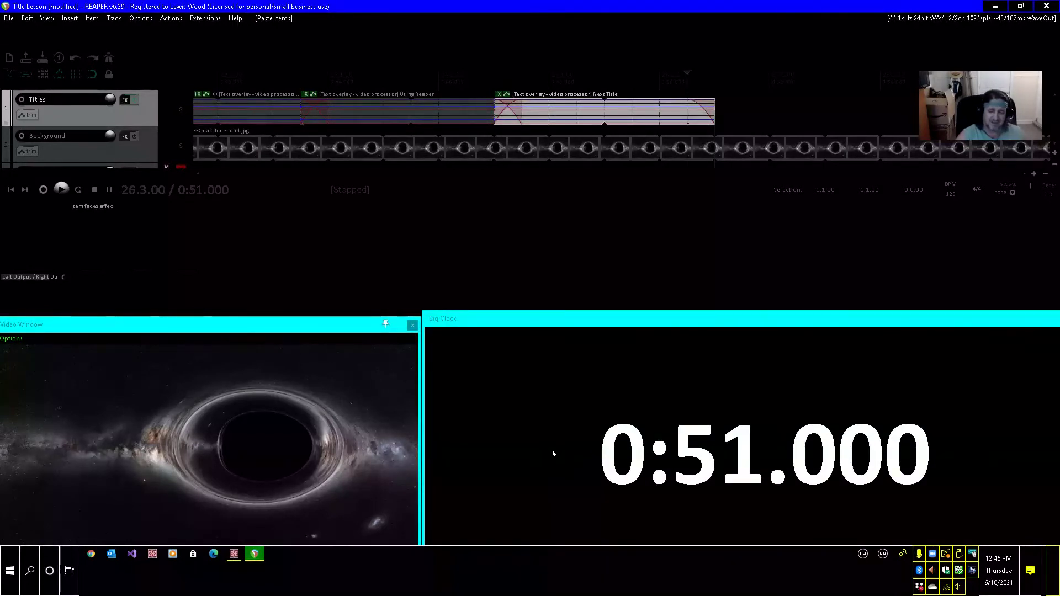
key(Left)
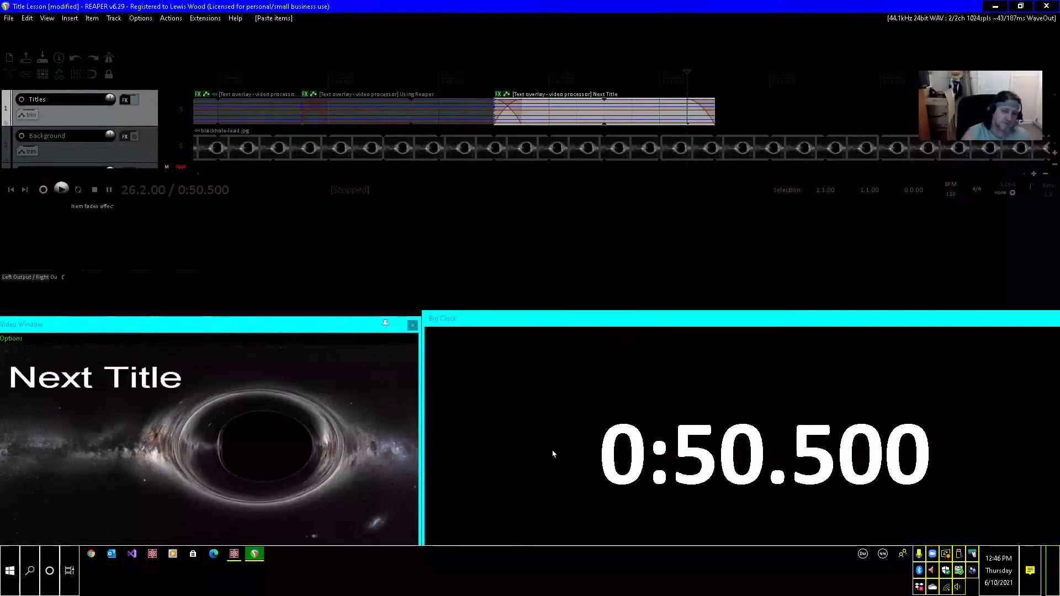
key(F2)
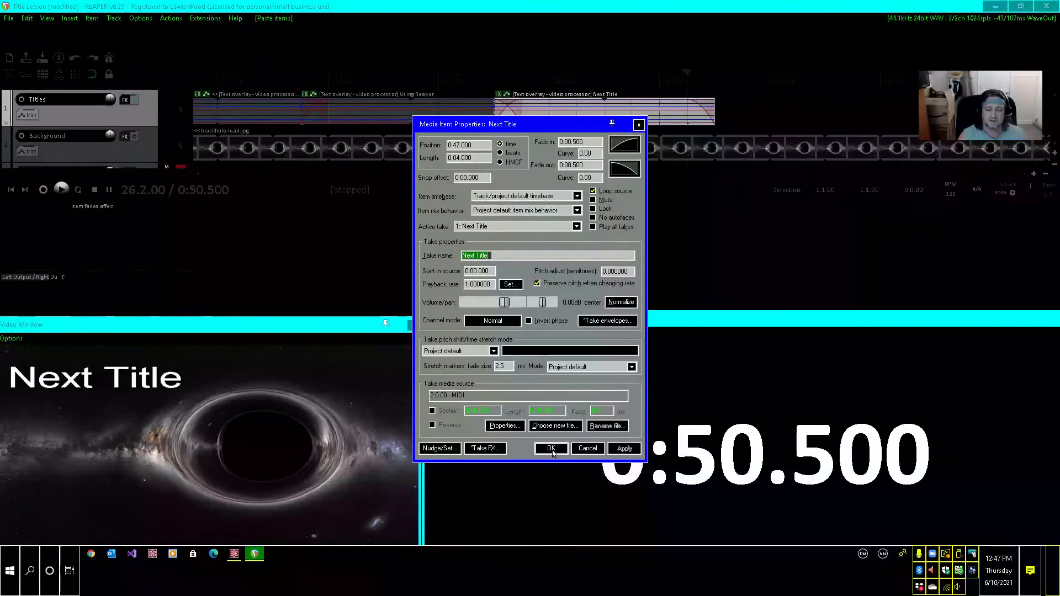
text(Makes)
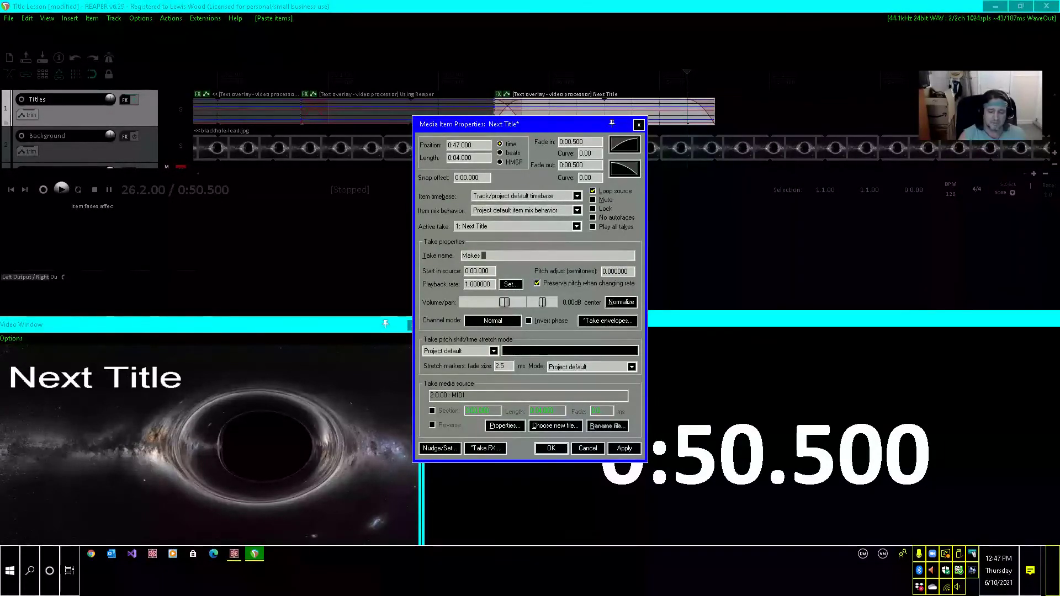
text( Music a)
key(Return)
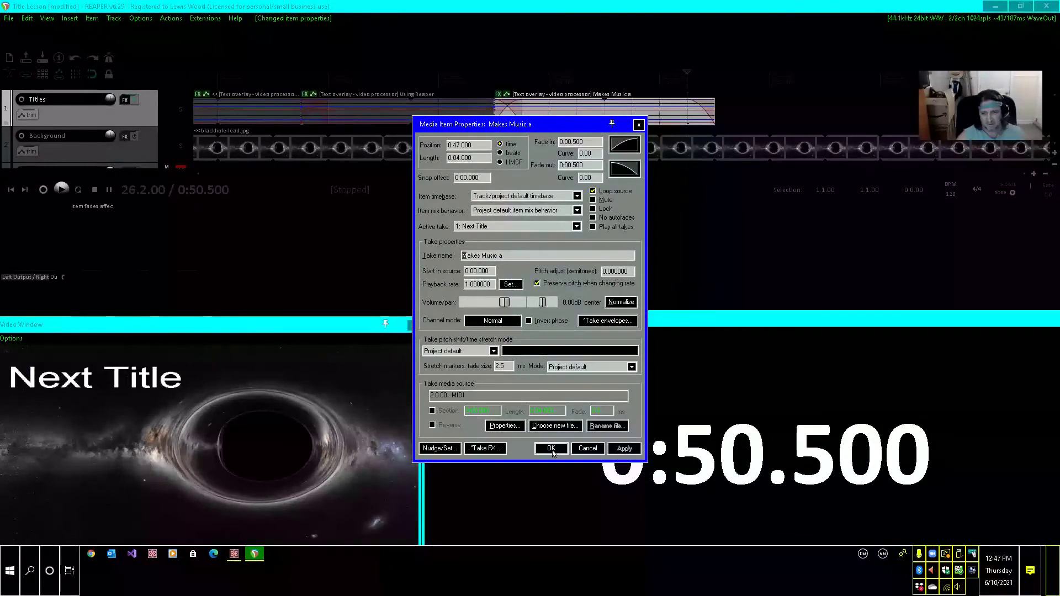
click(552, 451)
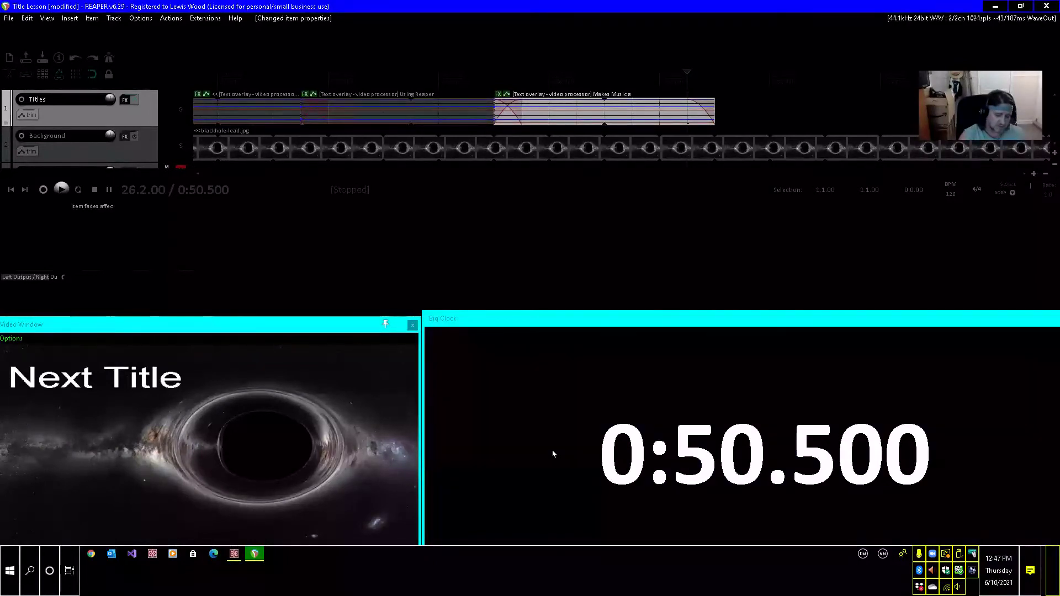
Paste a further Next Title item at 0:50.5 on the Titles track and select it with the edit cursor at its start.
key(ctrl+v)
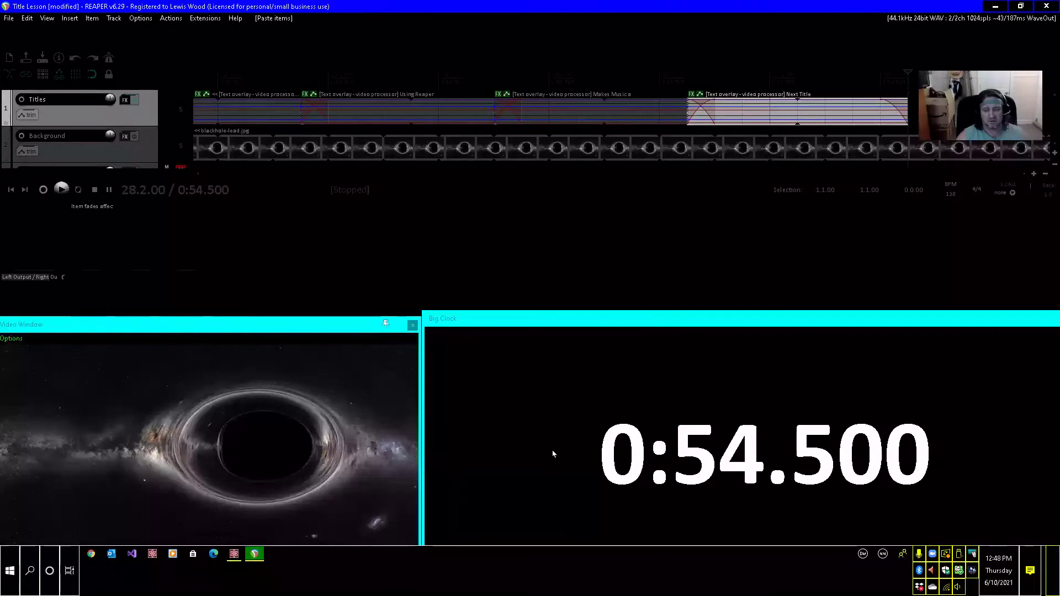
key(ctrl+Left)
key(ctrl+Left)
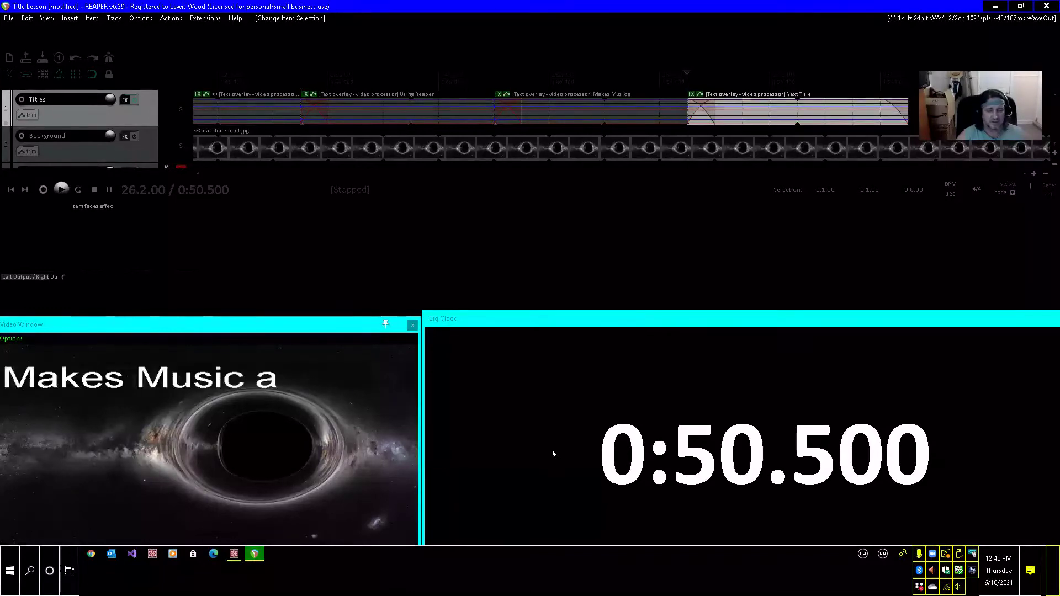
Place the edit cursor at 0:54, where the fade-out of the title pasted at 0:50.5 starts, keeping that title selected.
key(ctrl+Left)
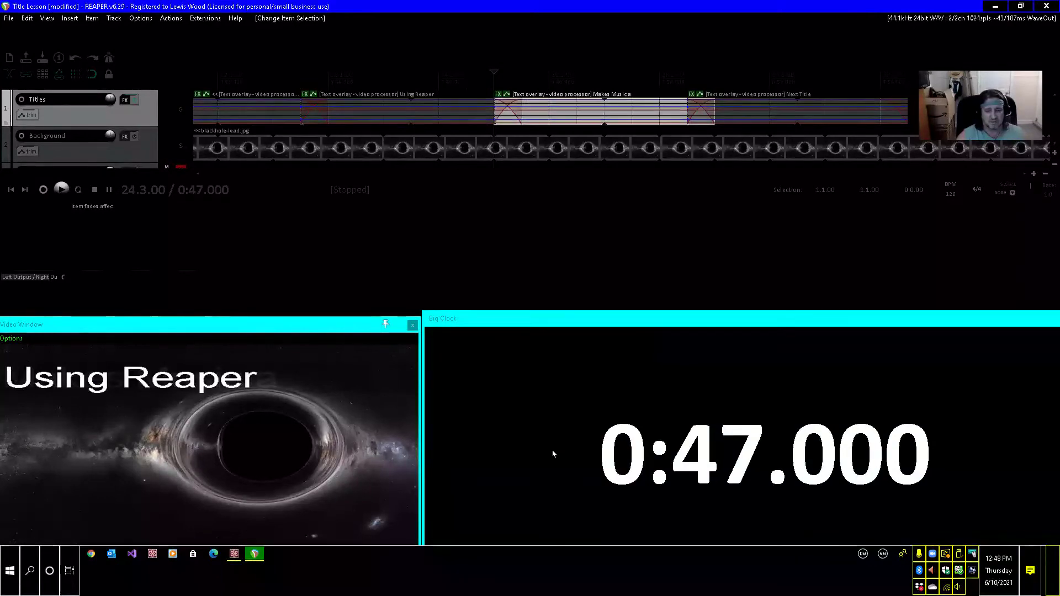
key(ctrl+Right)
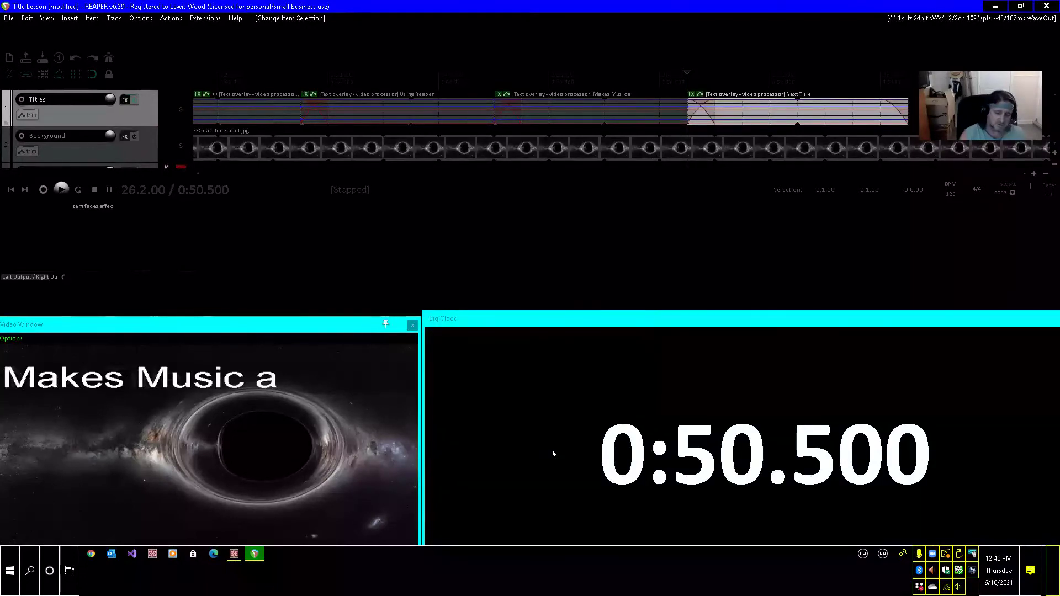
key(Tab)
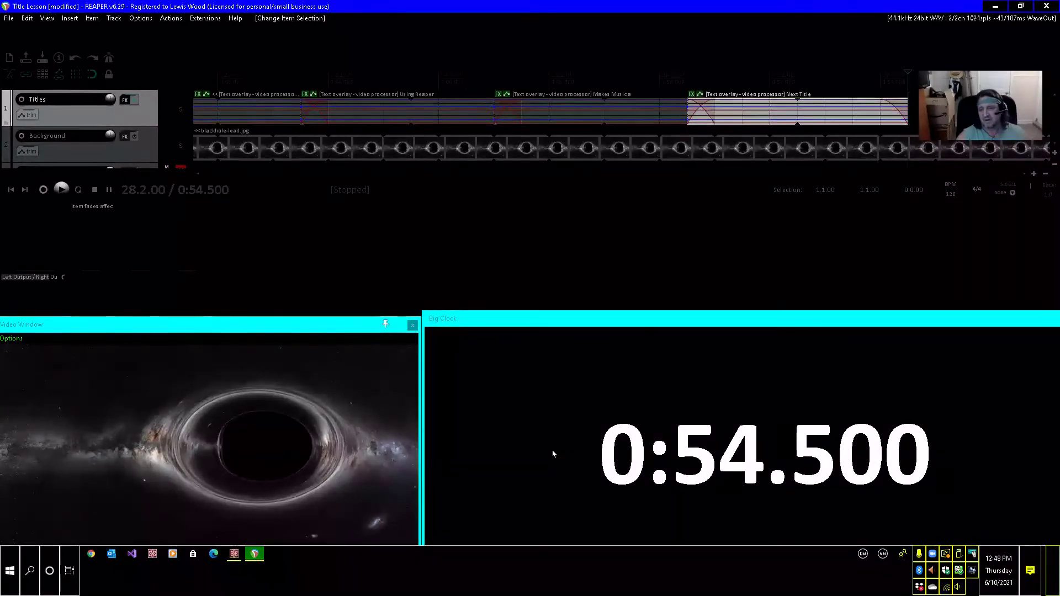
key(ctrl+Page_Up)
key(ctrl+Page_Up)
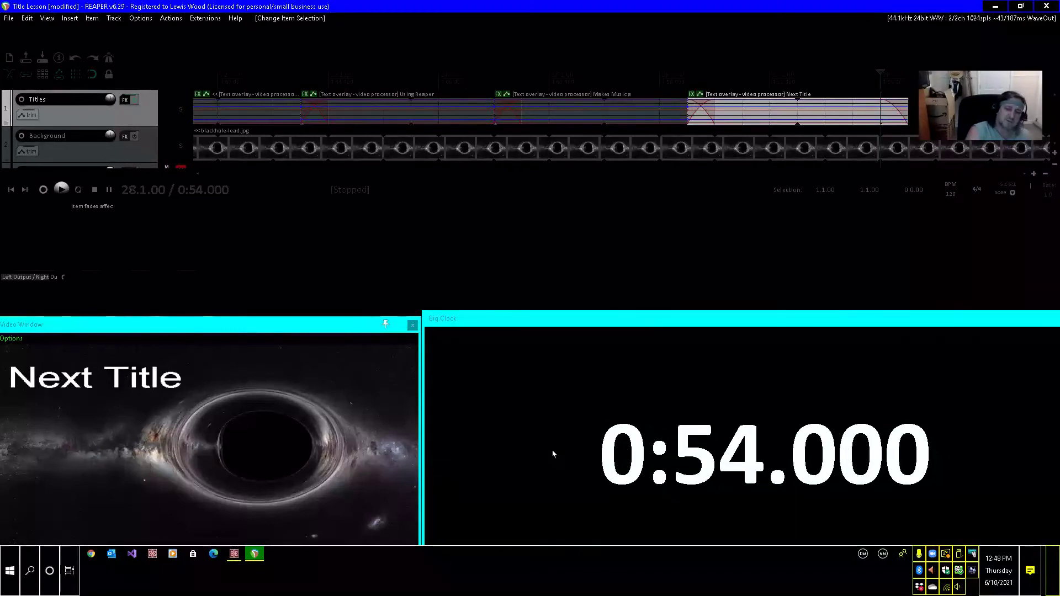
Rename the take of the selected title at 0:50.5 as "Karaoke".
key(F2)
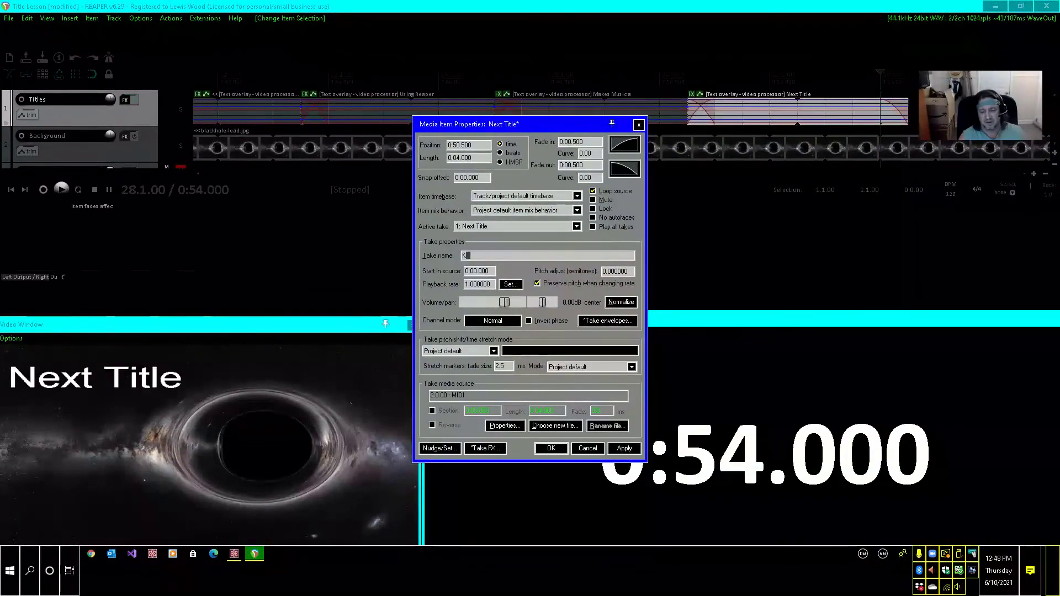
text(K)
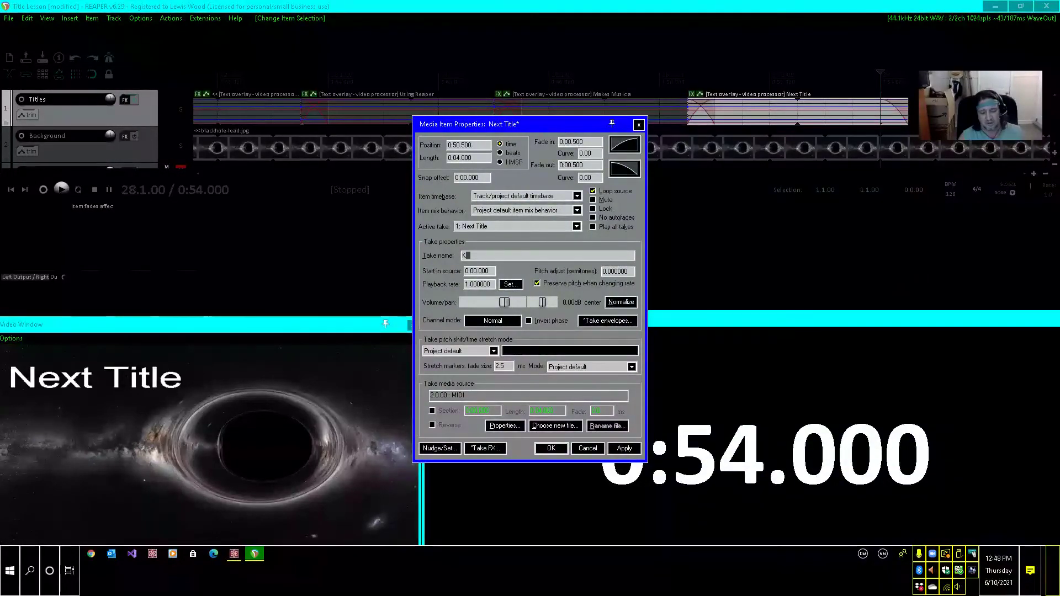
text(ar)
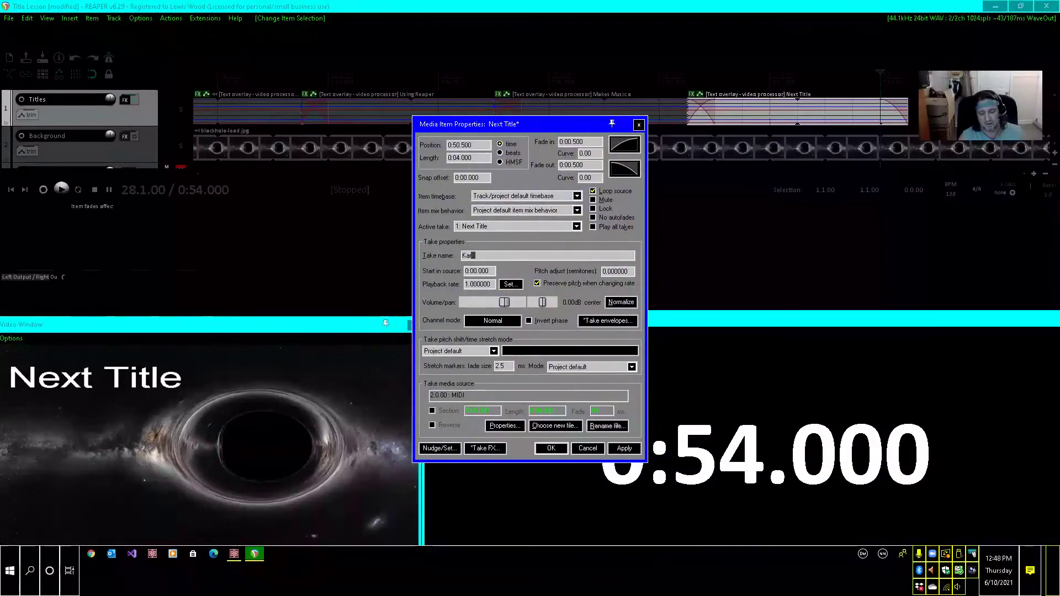
text(aoke)
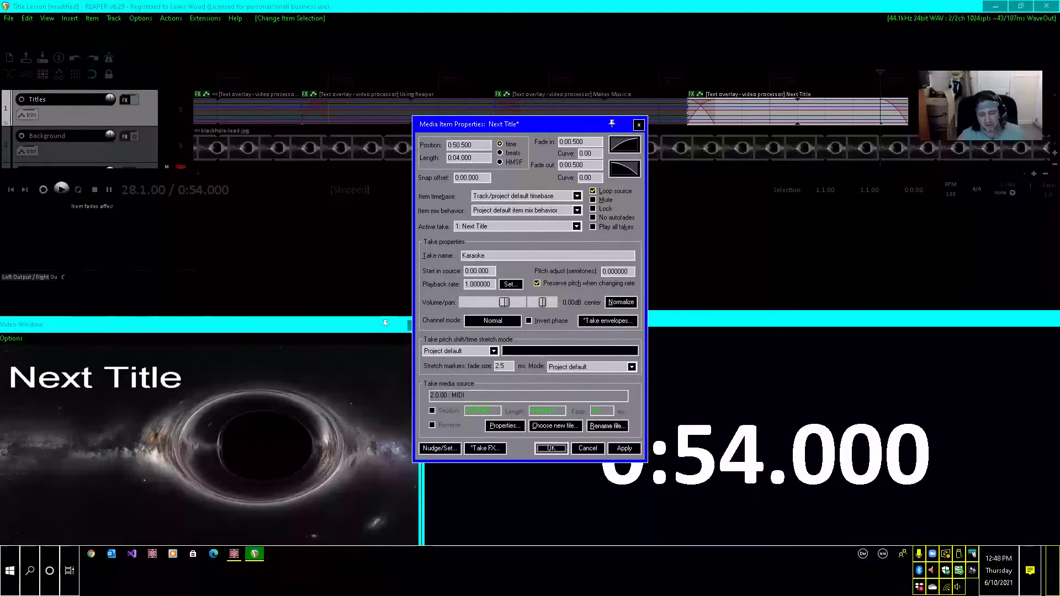
key(ctrl+a)
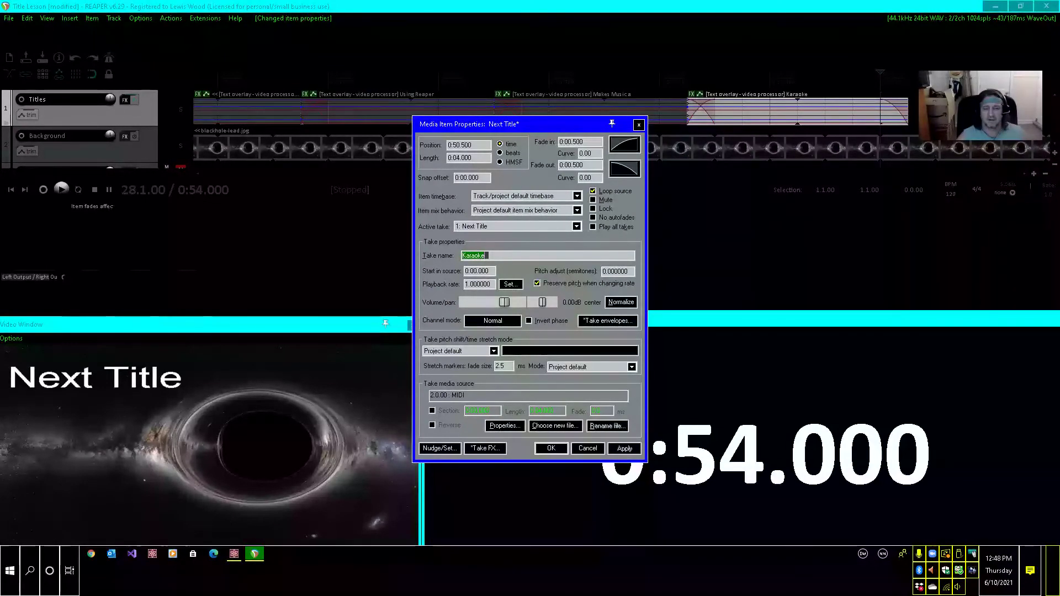
click(551, 448)
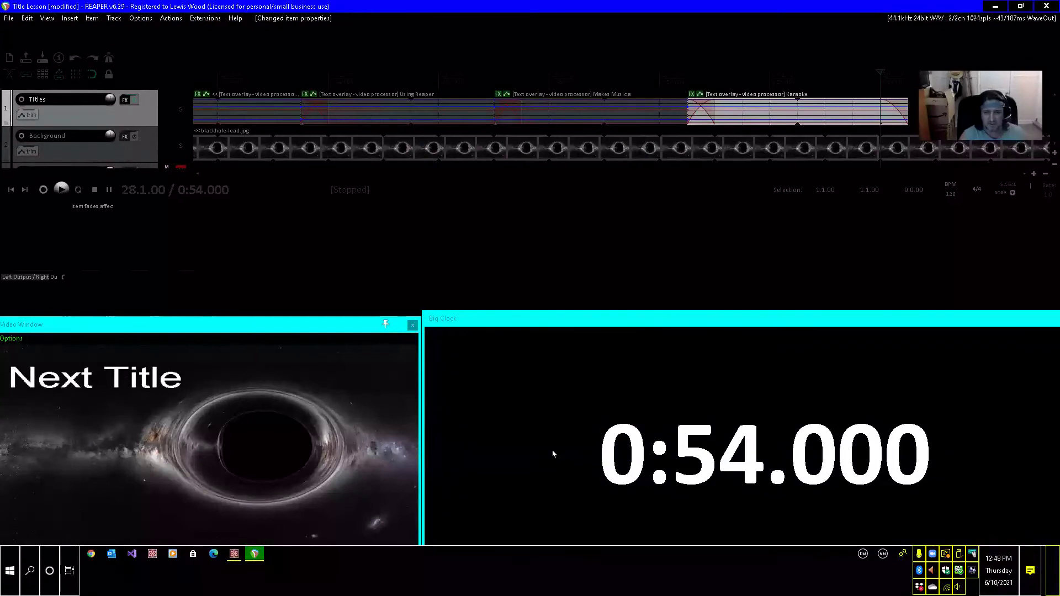
Paste another Next Title item at 0:54, move the edit cursor to 0:57.5 and rename the pasted take as "Song by You".
key(ctrl+v)
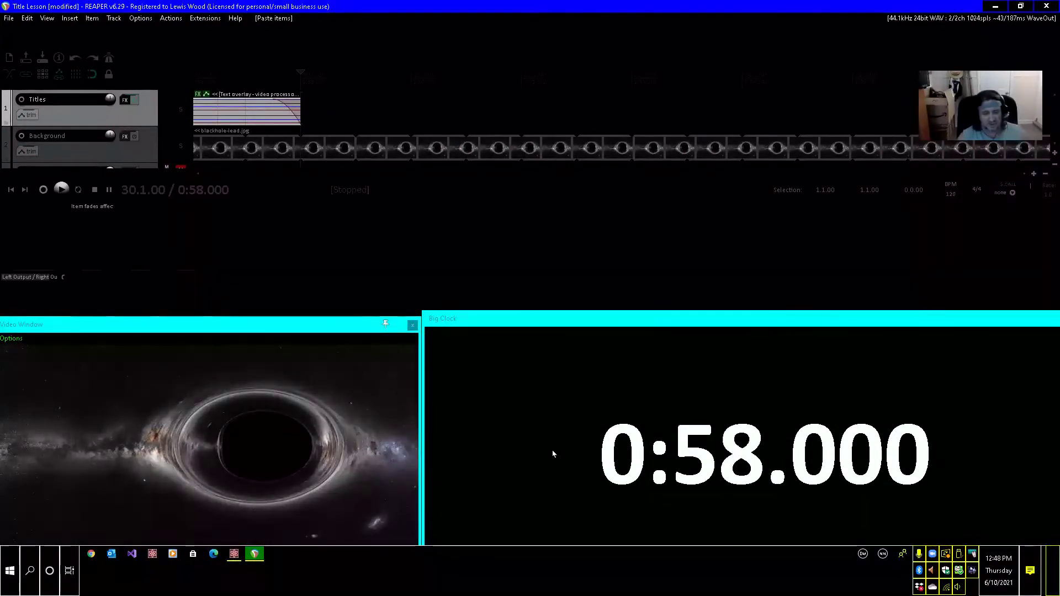
key(Left)
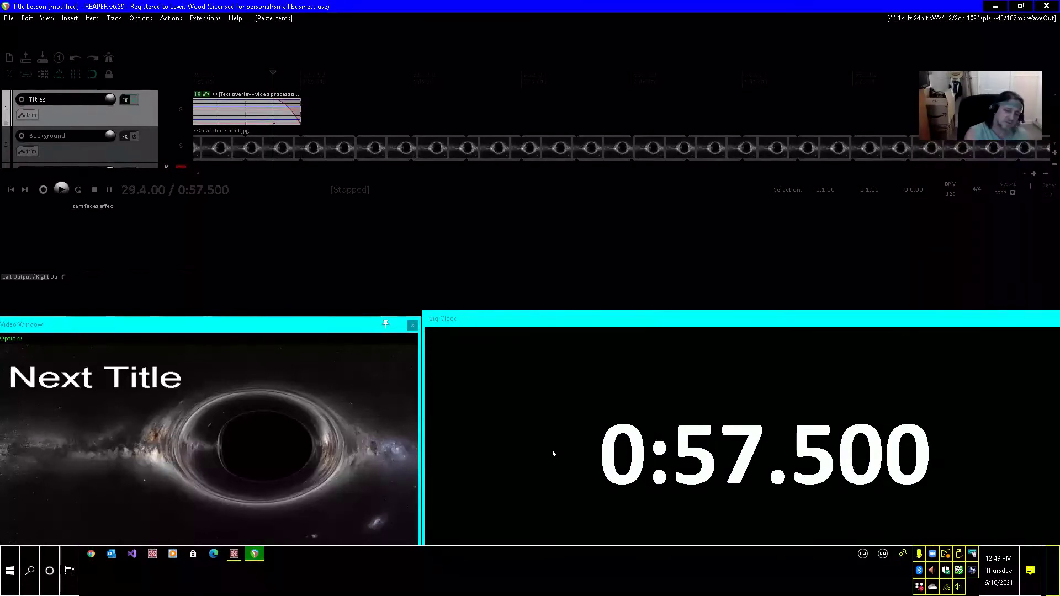
key(F2)
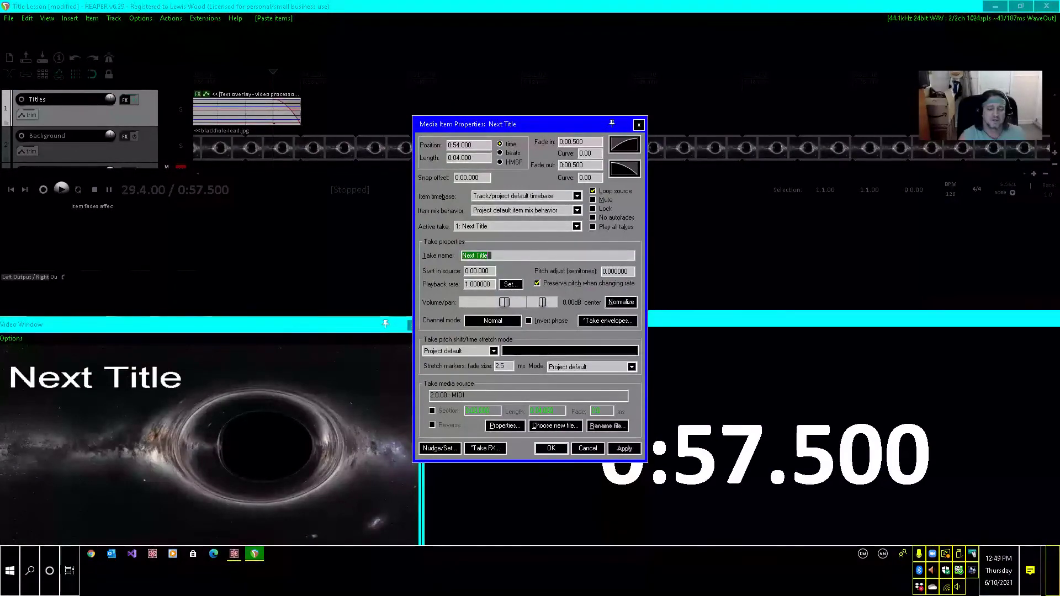
text(Song)
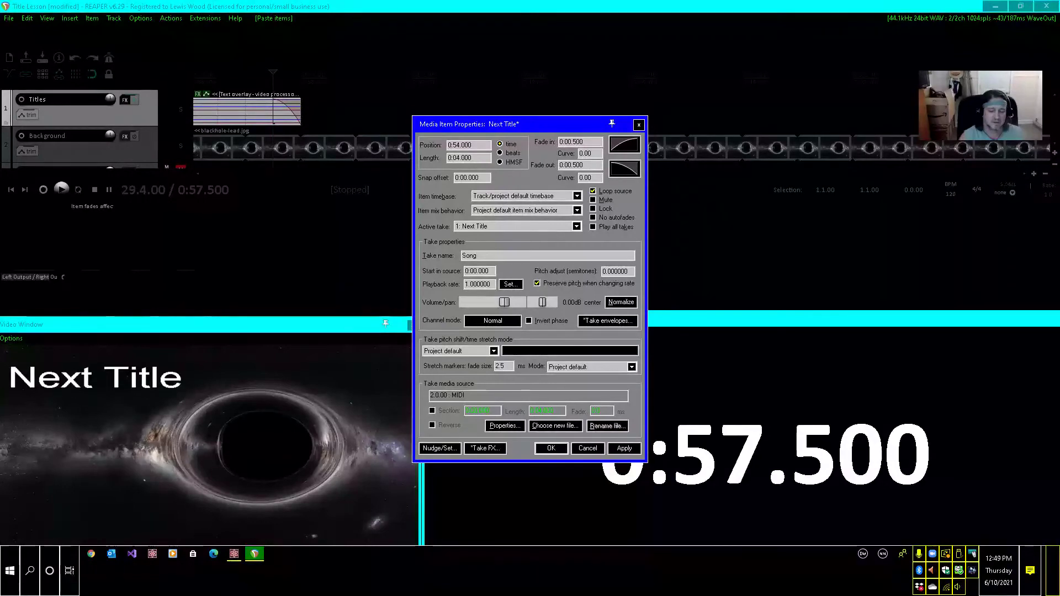
text( by)
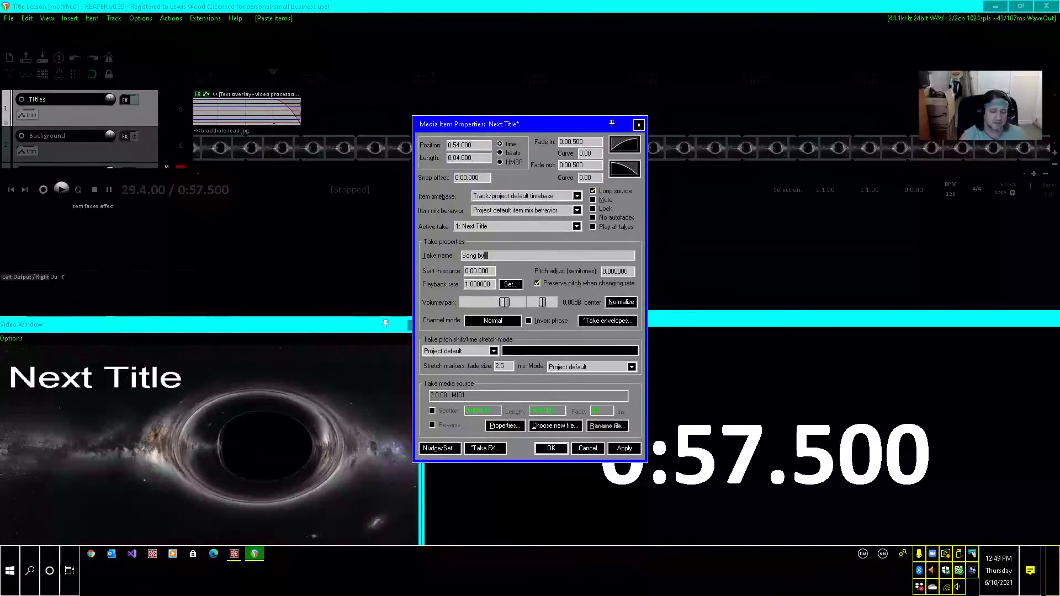
text( You)
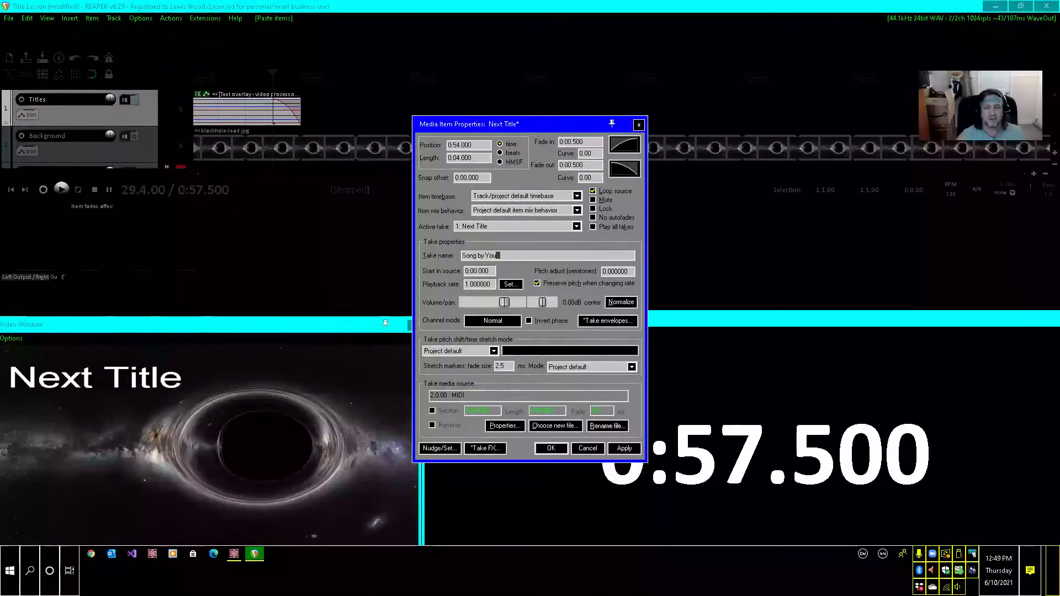
click(551, 449)
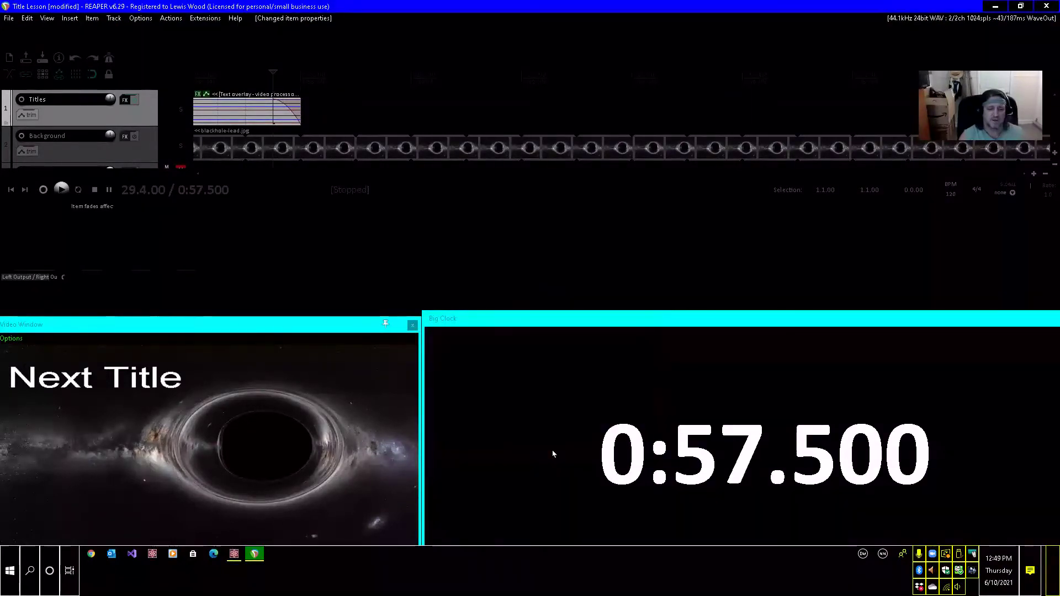
Paste a Next Title item at 0:57.5 and rename its take as "Brought to you".
key(ctrl+v)
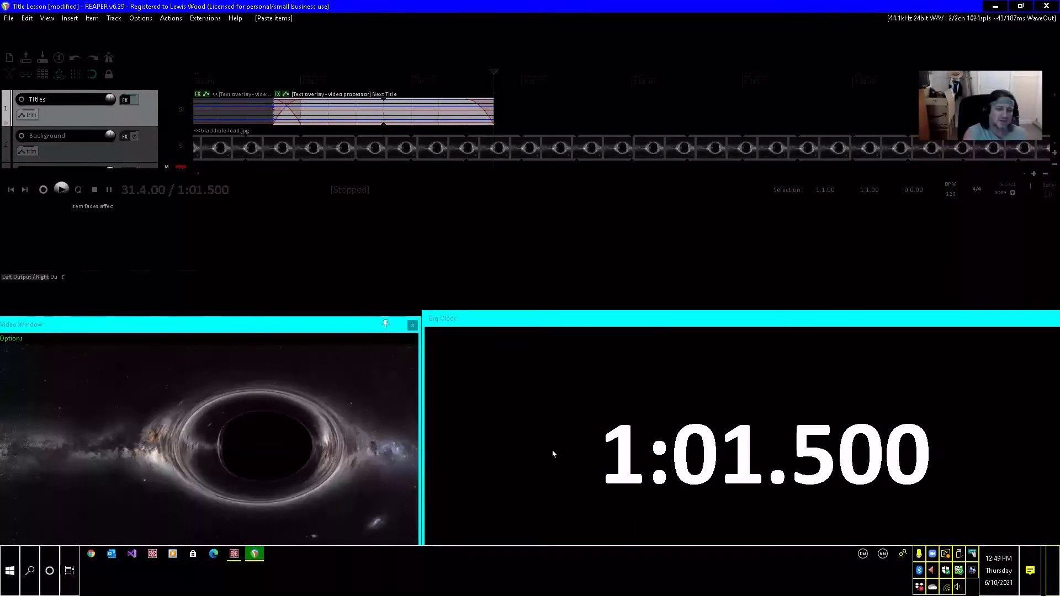
key(F2)
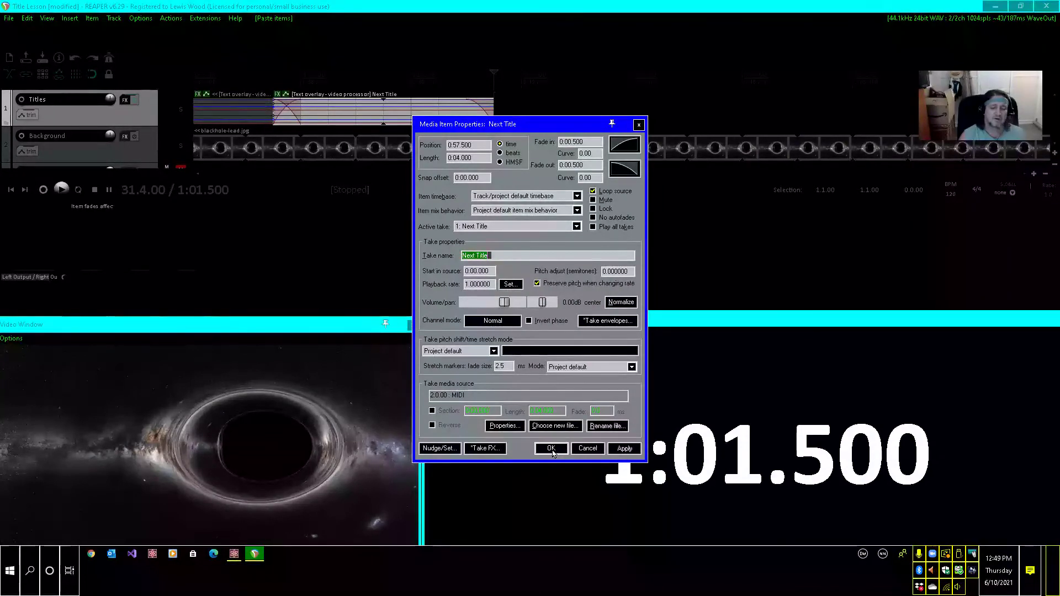
text(Broug)
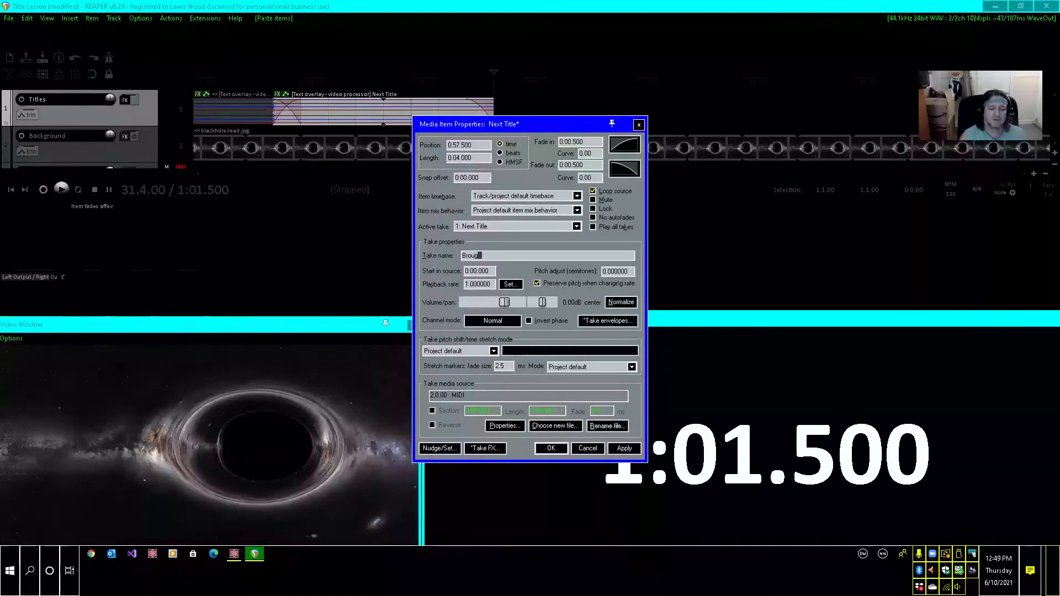
text(ht to you)
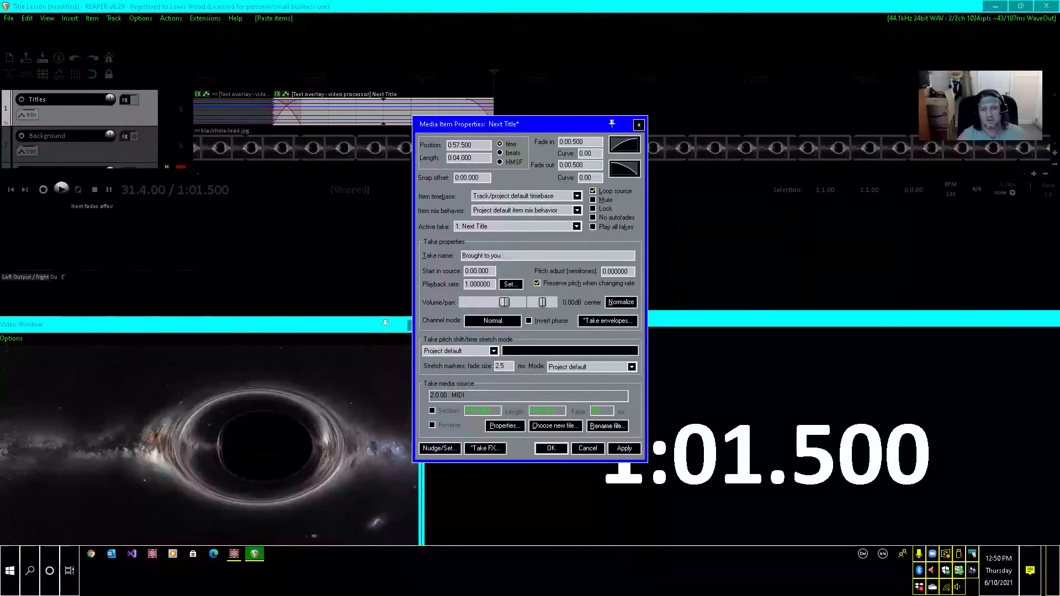
click(551, 448)
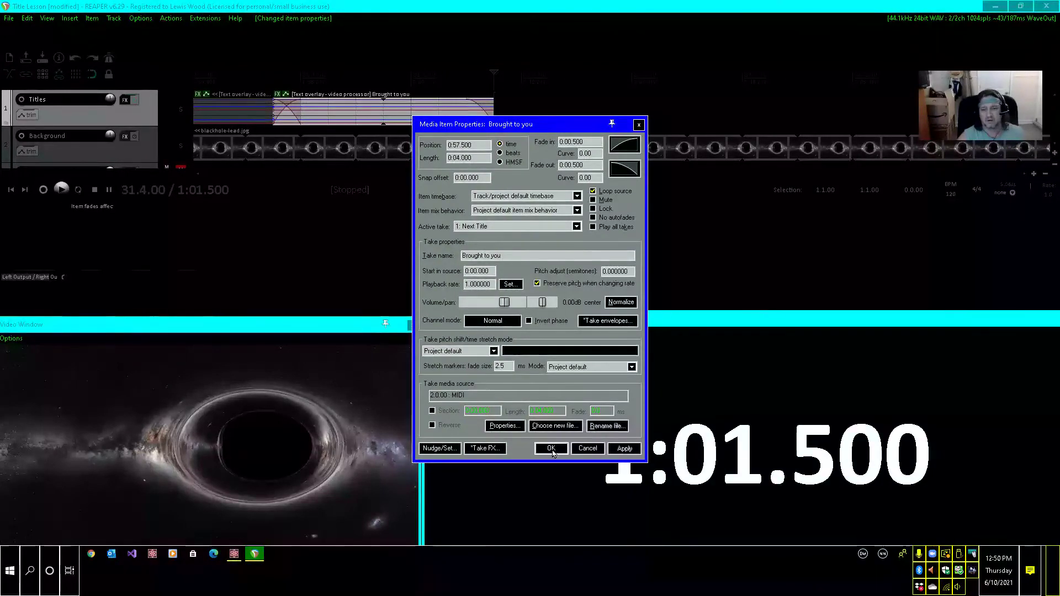
click(553, 449)
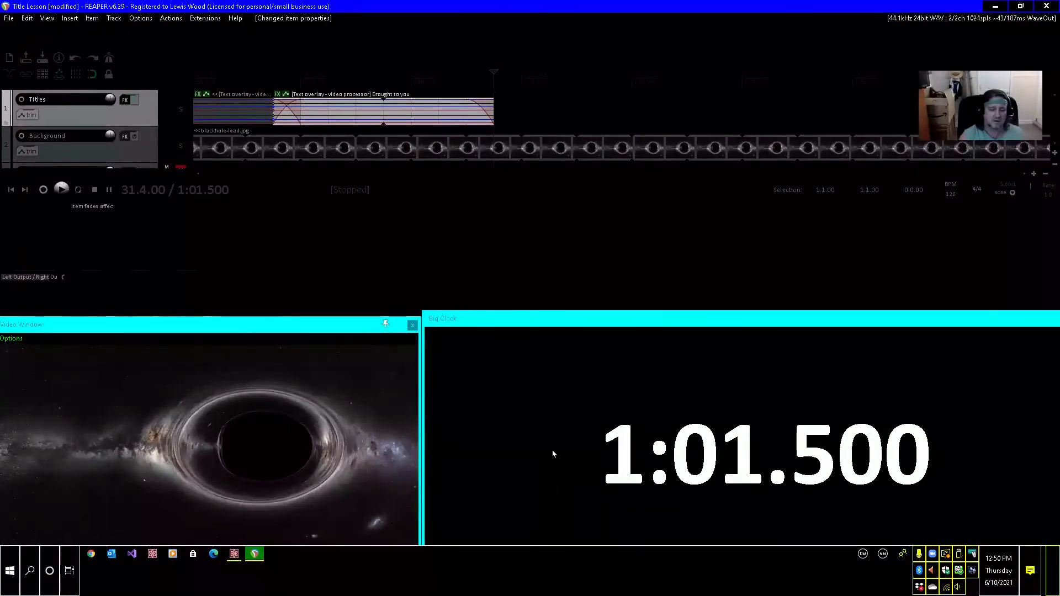
Paste a Next Title item at 1:01, half a second before the previous title ends, and rename its take as "by" plus the presenter's full name.
key(Left)
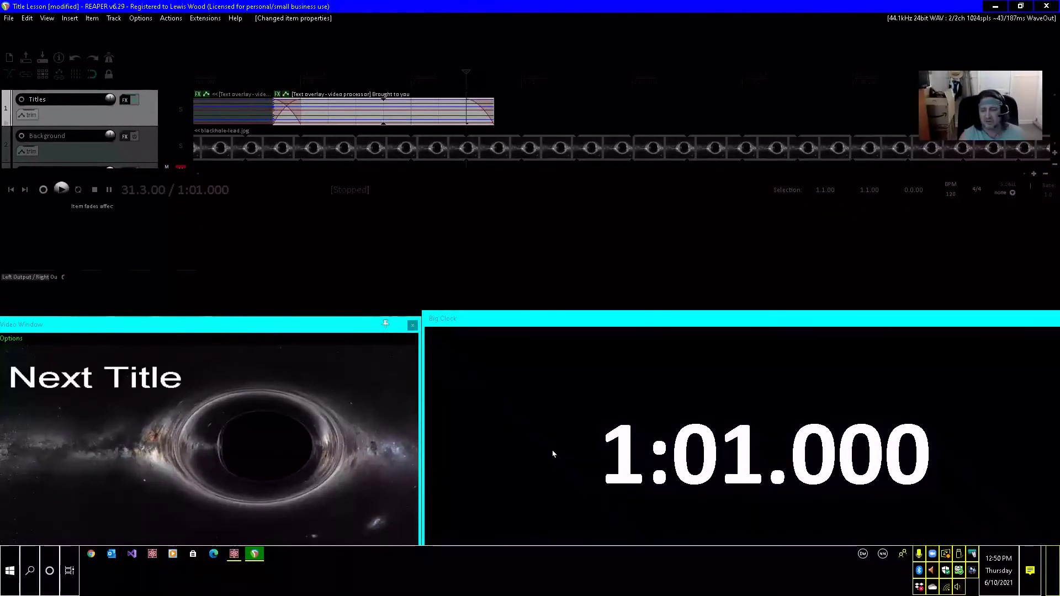
key(ctrl+v)
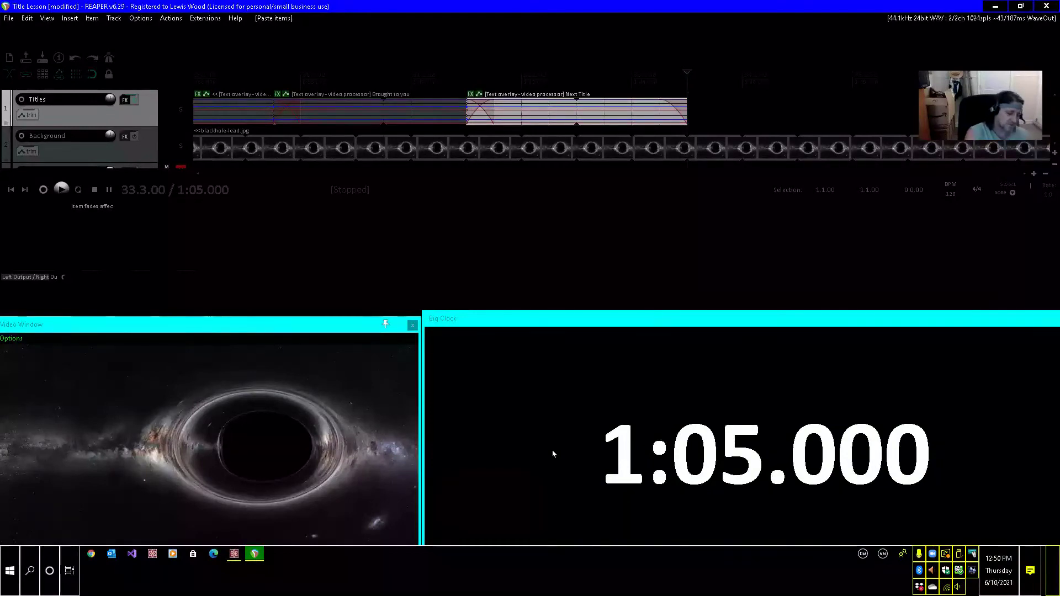
key(F2)
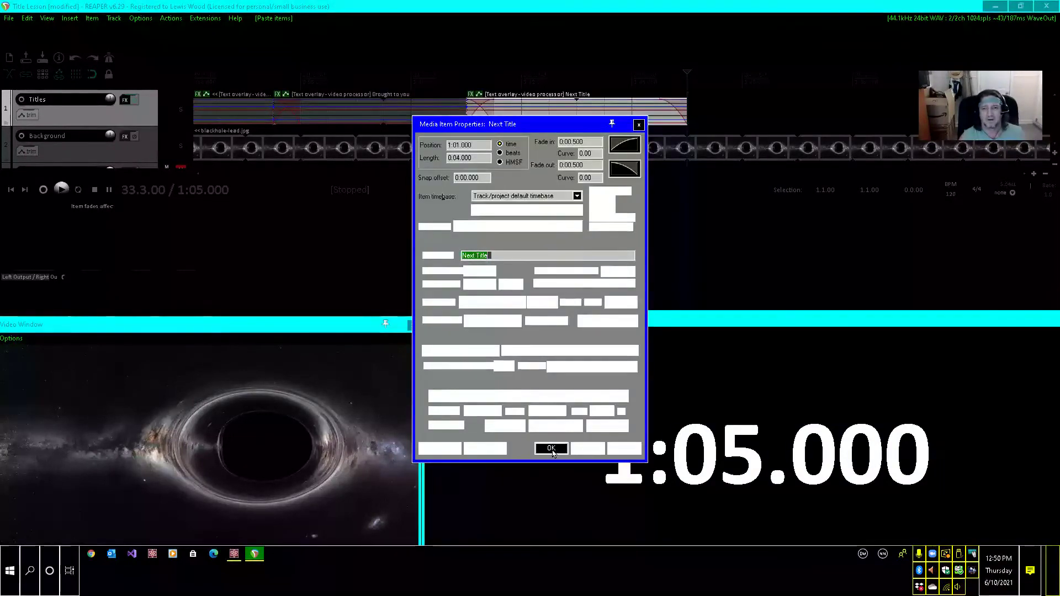
text(by)
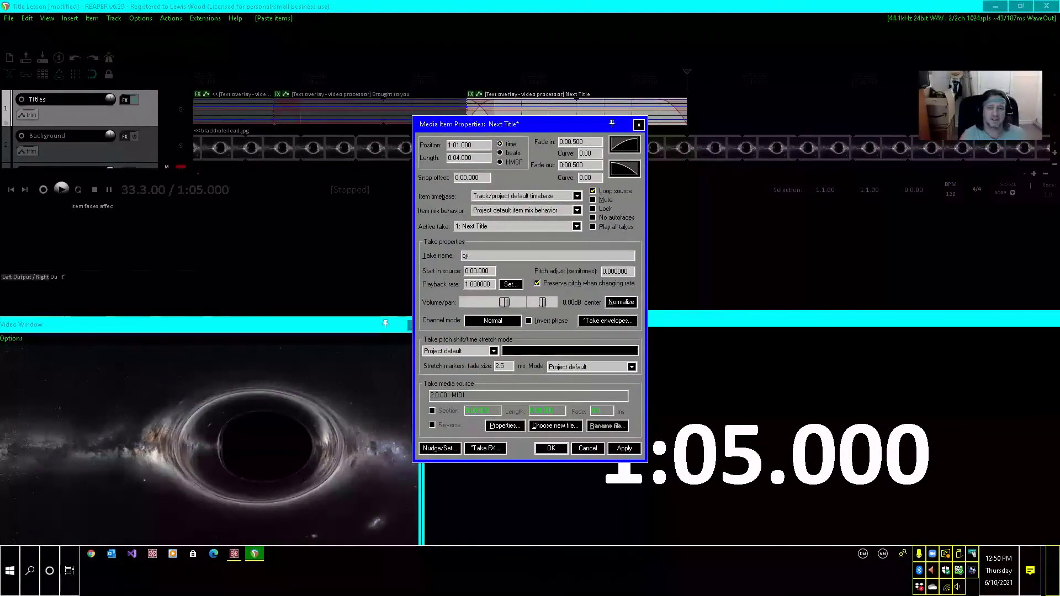
text( Le)
key(BackSpace)
key(BackSpace)
key(BackSpace)
key(BackSpace)
key(BackSpace)
text(by Le)
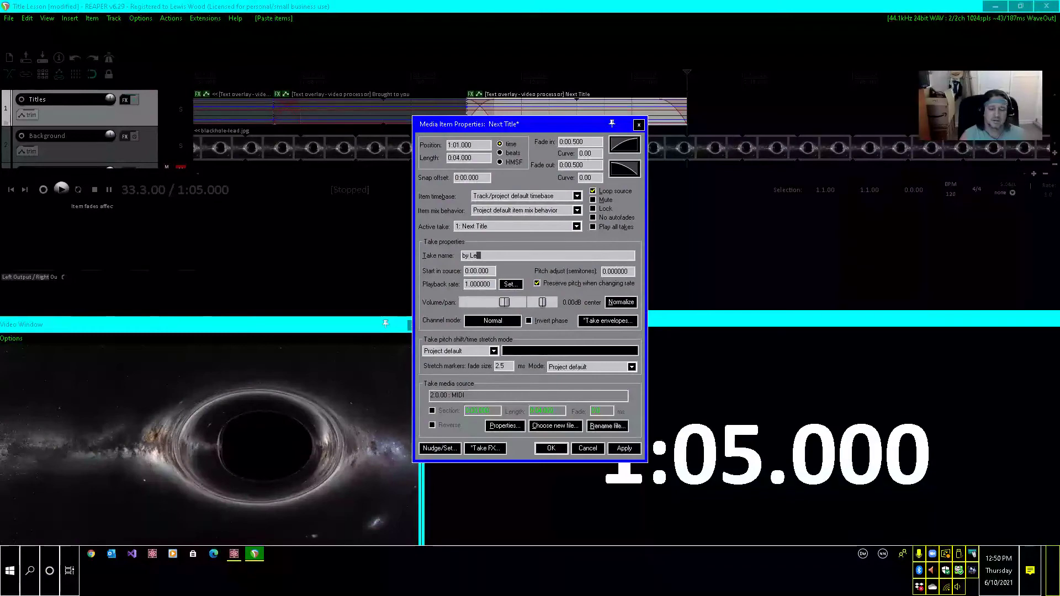
text(wis Wood)
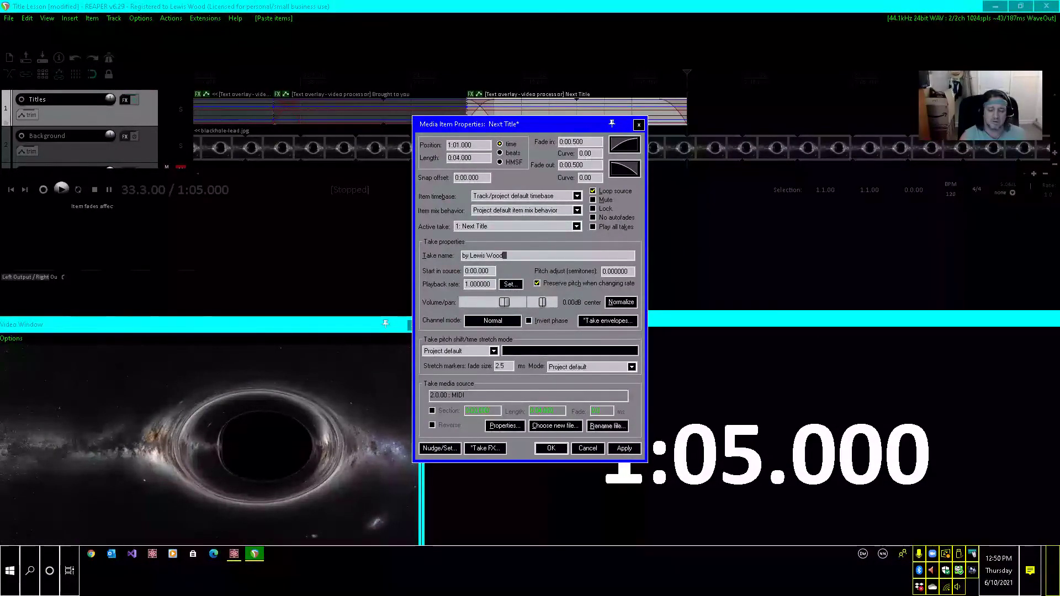
key(Return)
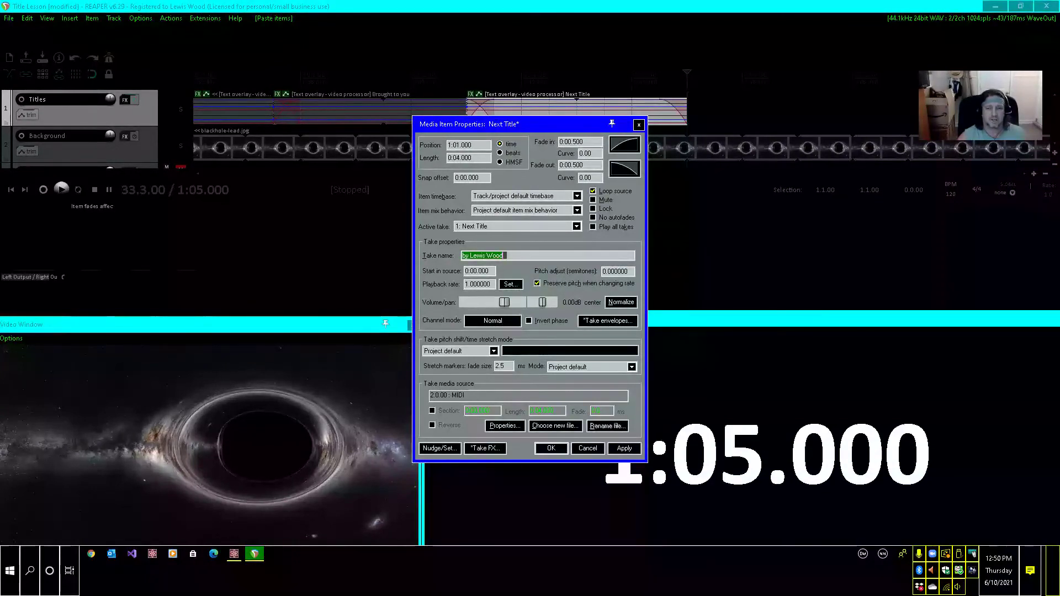
click(624, 448)
click(551, 449)
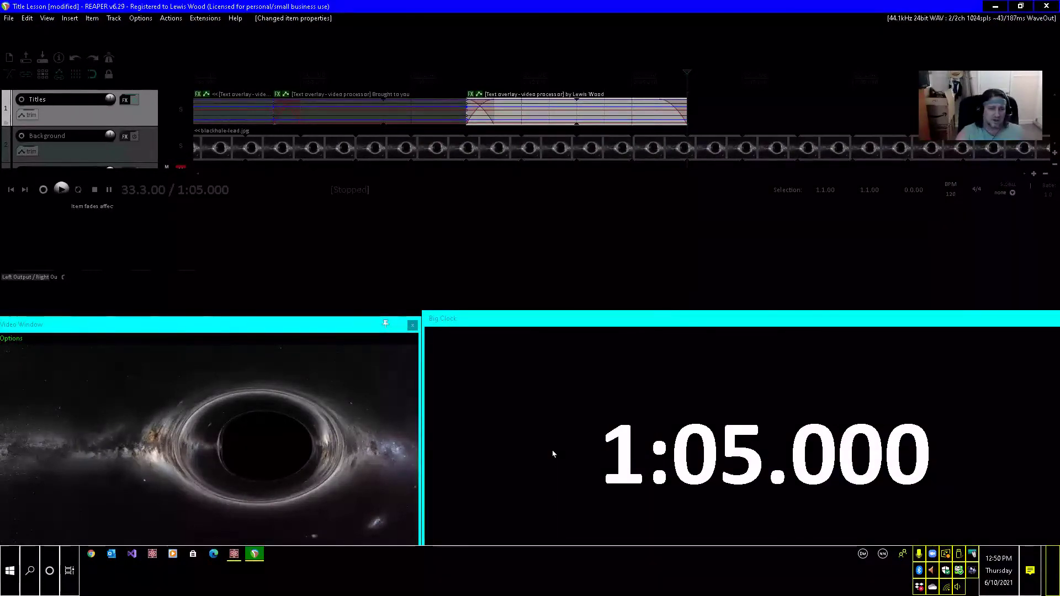
Go back through the titles and select the Creating Lyrics item with the edit cursor at 0:40.
key(ctrl+Left)
key(ctrl+Left)
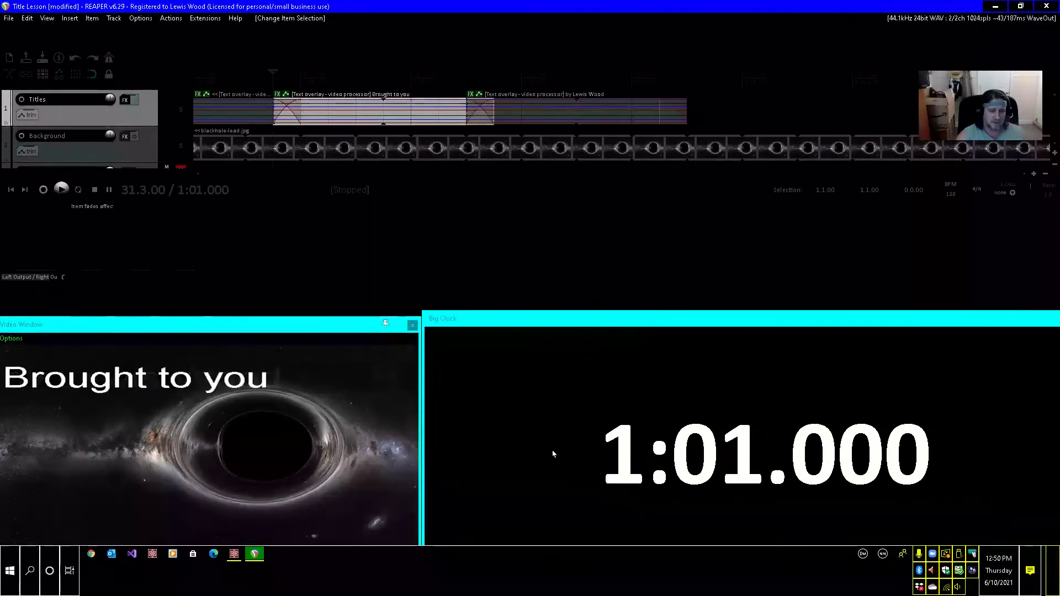
key(ctrl+Left)
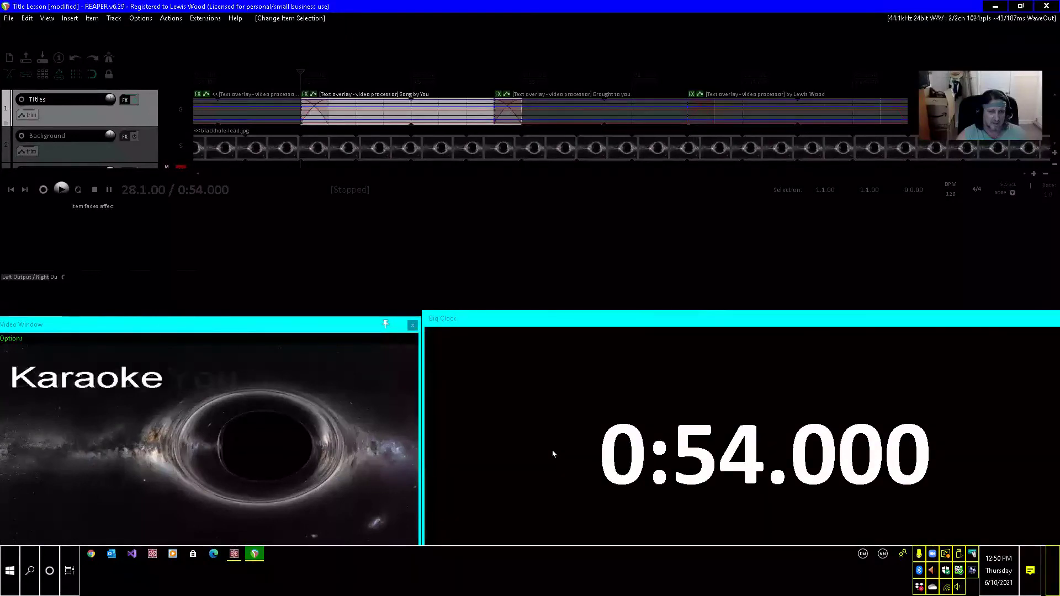
key(ctrl+Left)
key(ctrl+Left)
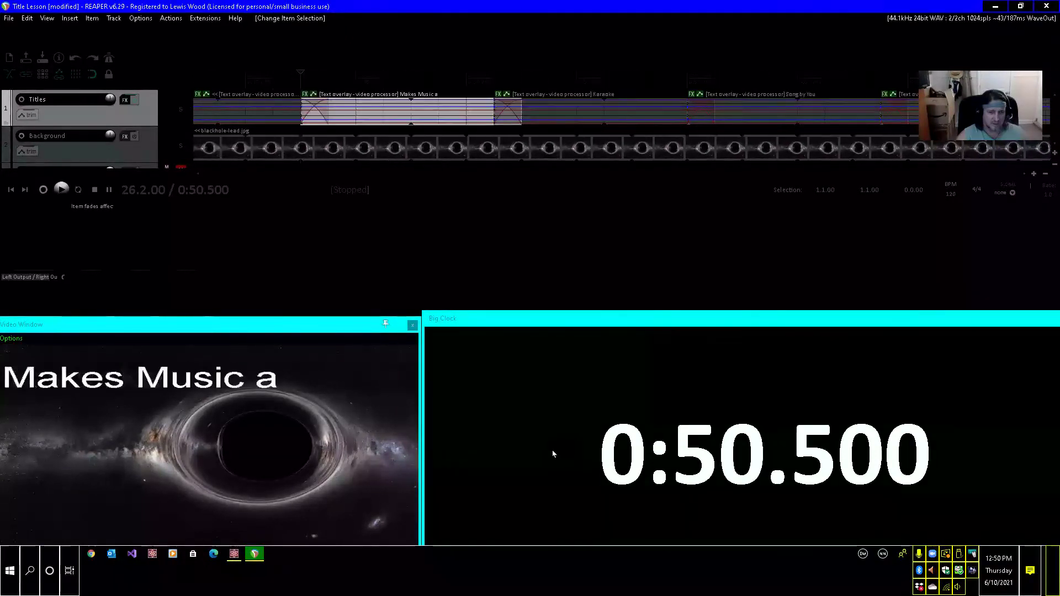
key(ctrl+Left)
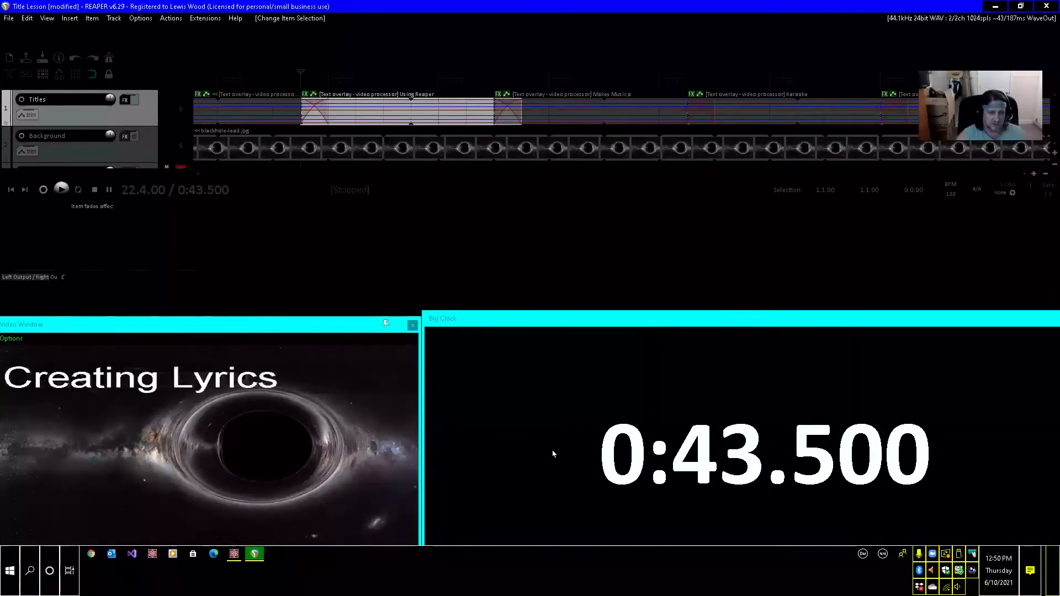
key(ctrl+Left)
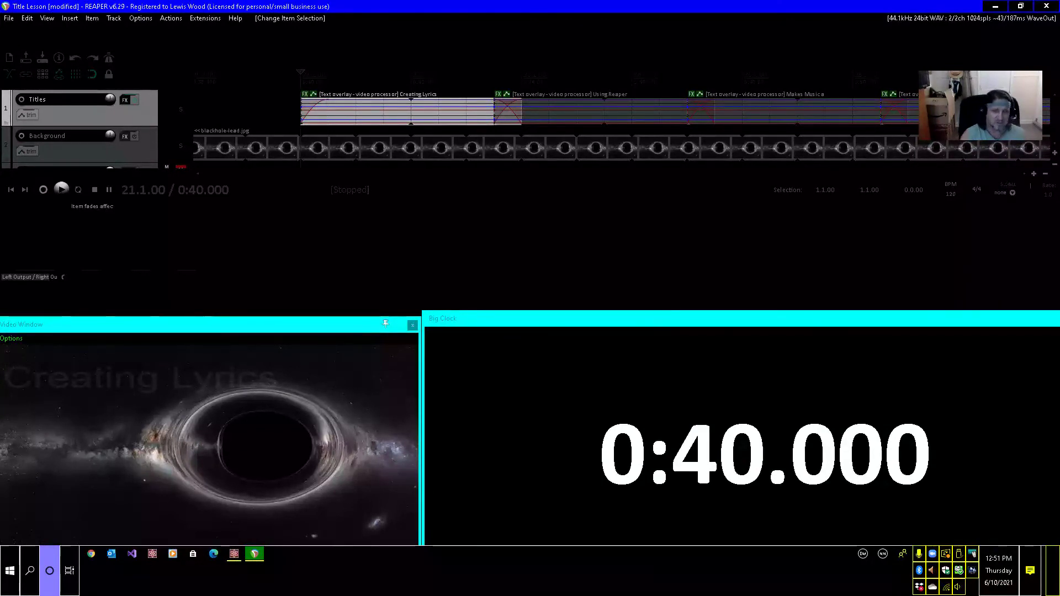
Save the project and switch the video window to full screen.
key(ctrl+s)
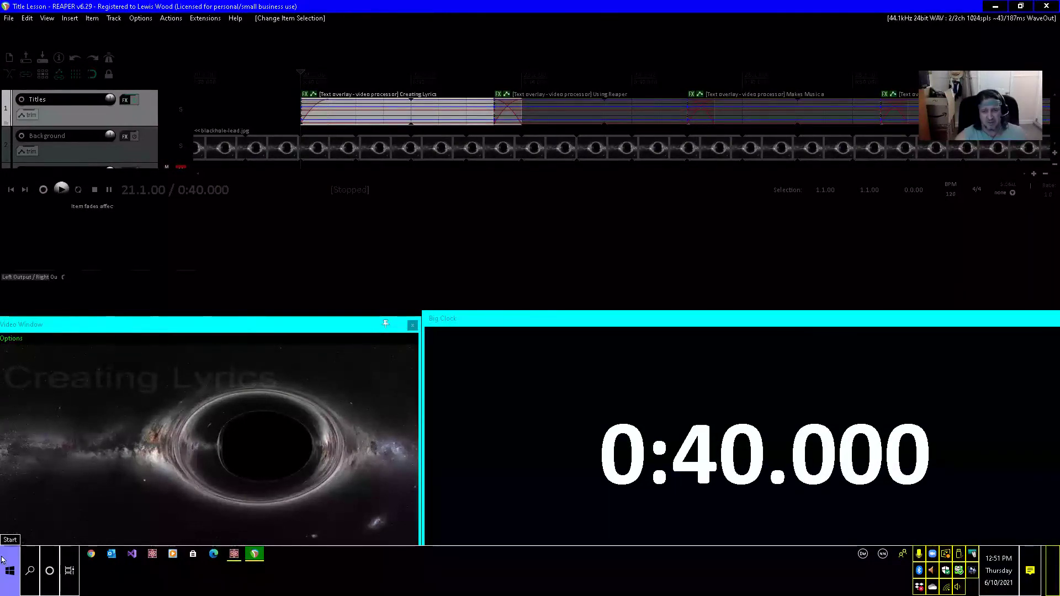
click(160, 419)
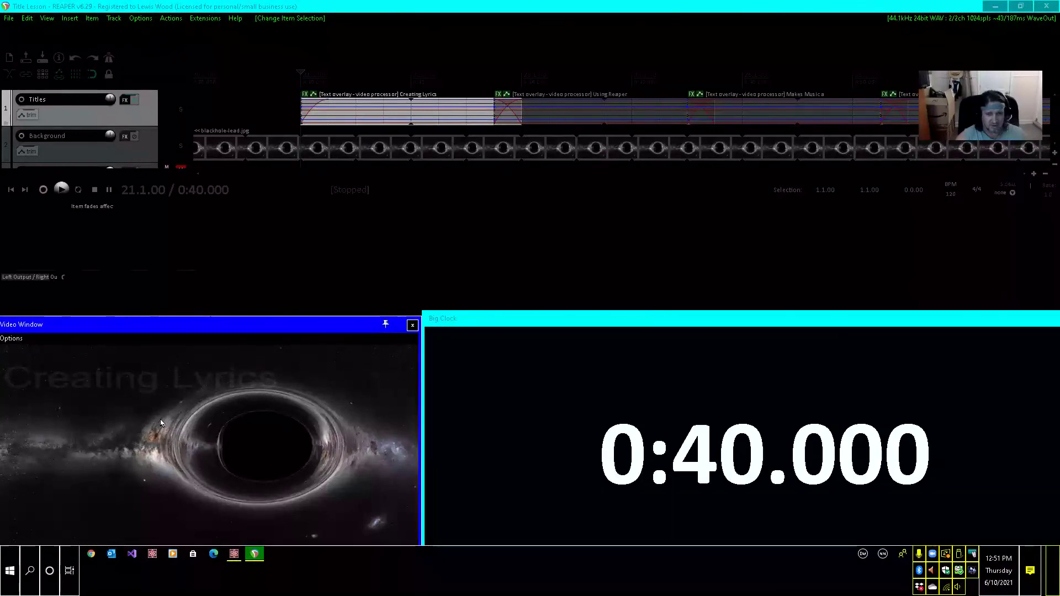
double_click(160, 422)
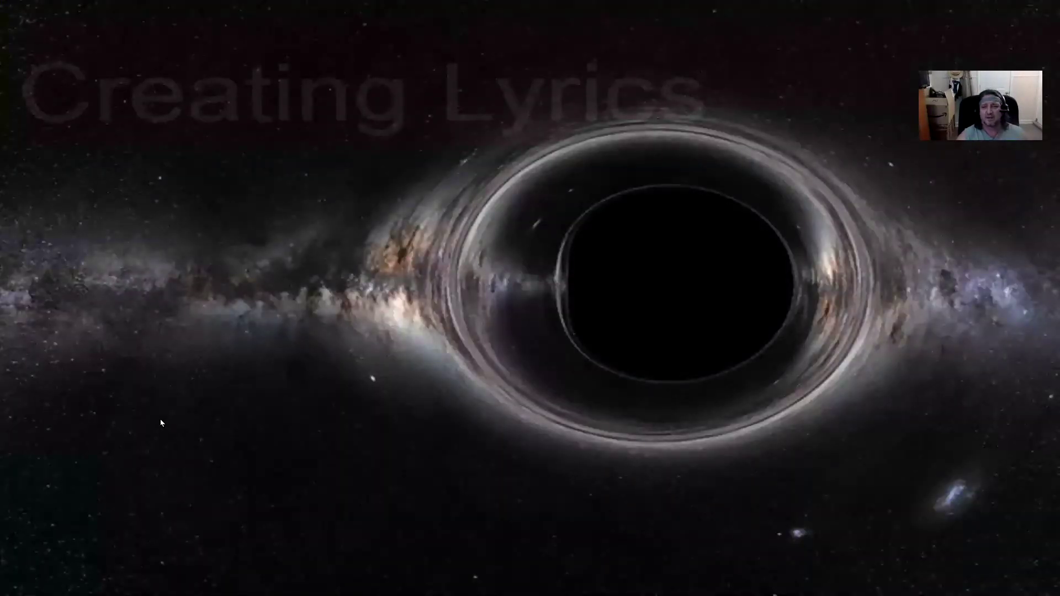